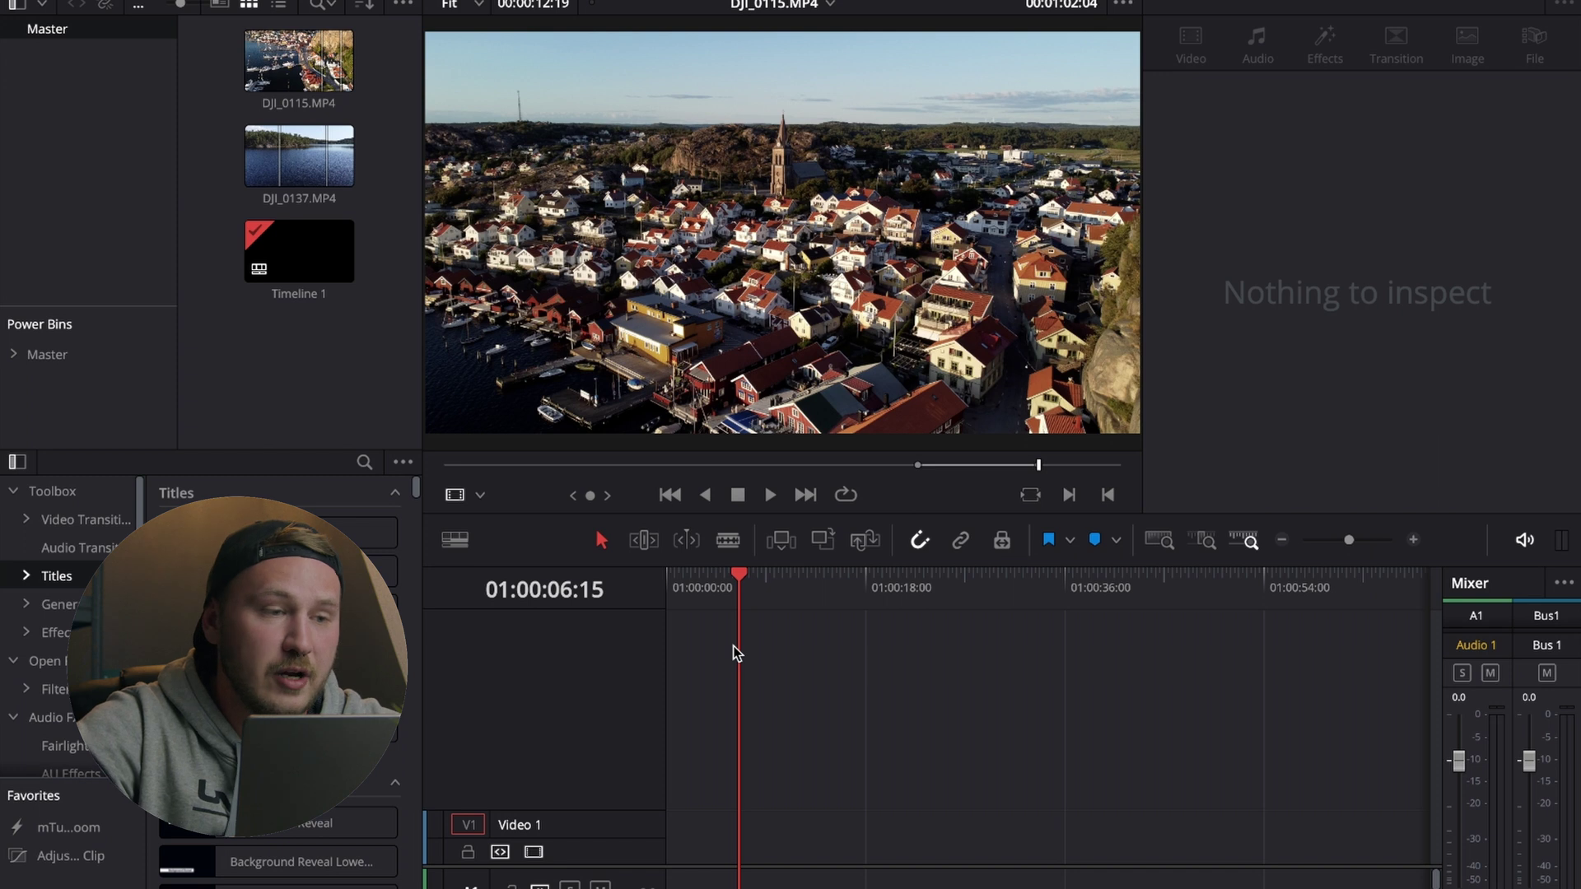
- Place DJI_0115.MP4 at the start of the Video 1 track and DJI_0137.MP4 directly after it
click(321, 73)
click(322, 66)
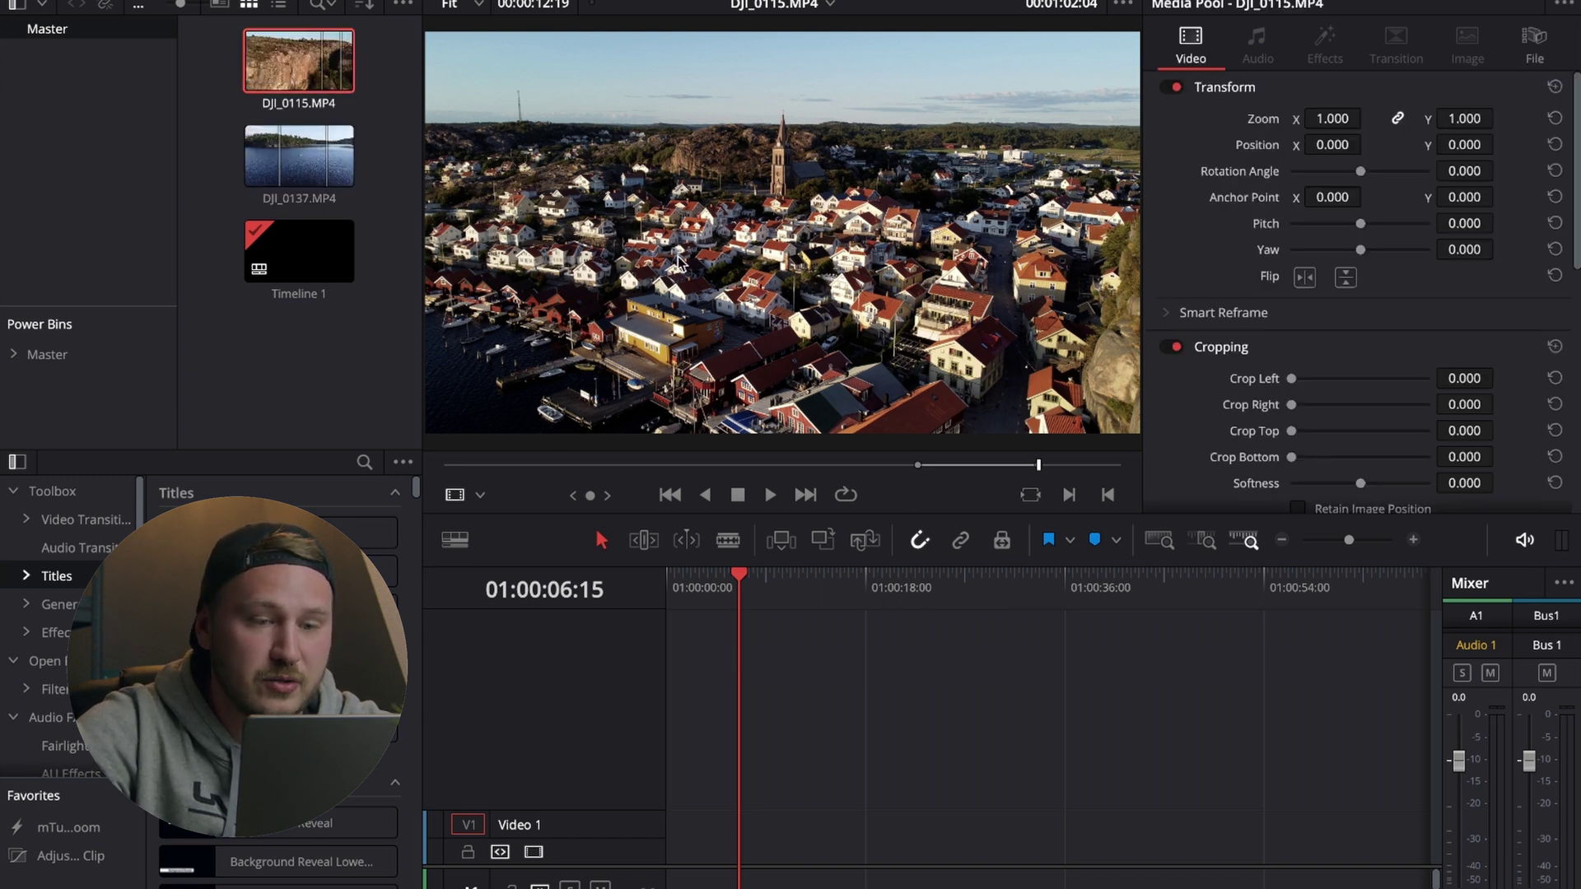
drag(678, 262, 733, 831)
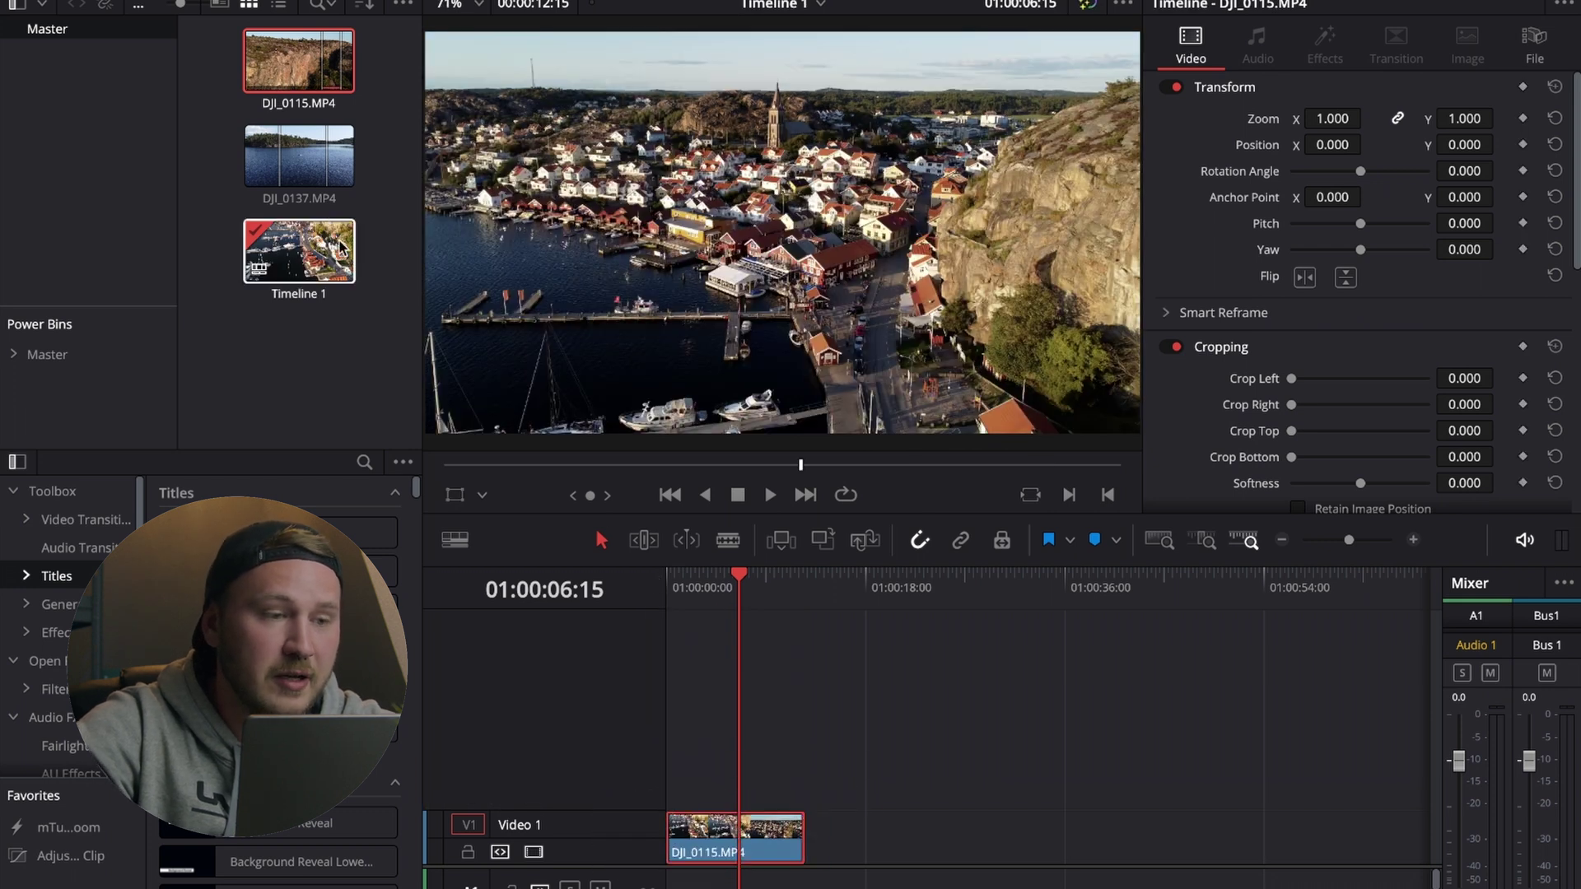
click(315, 173)
double_click(316, 173)
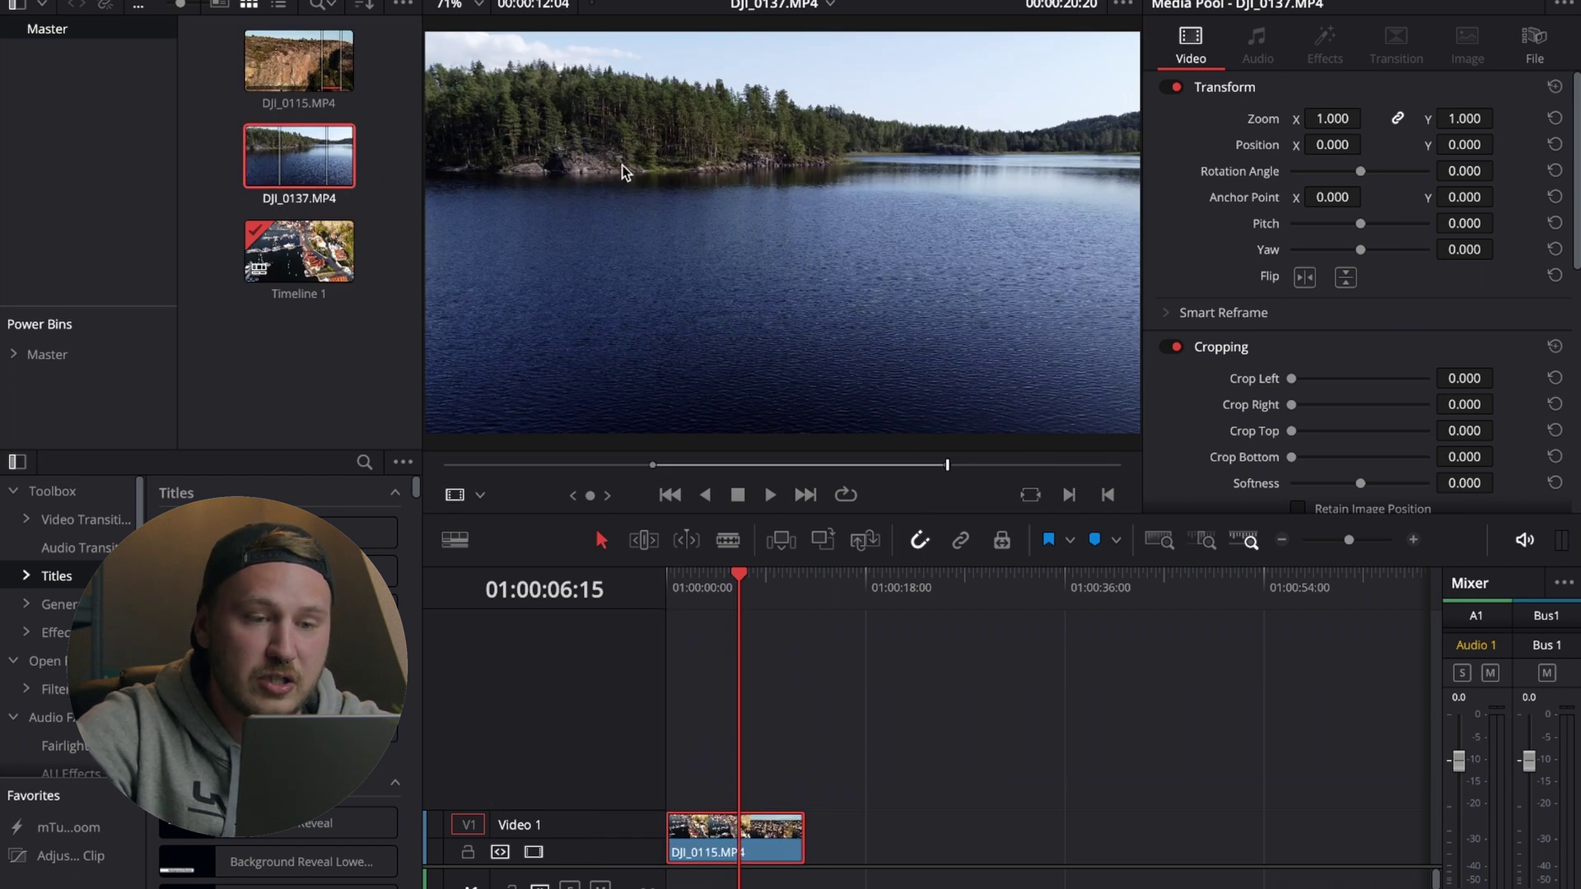
drag(848, 241, 882, 830)
- Match the playhead frame of the first clip to its source DJI_0115.MP4 and return to the timeline view
key(f)
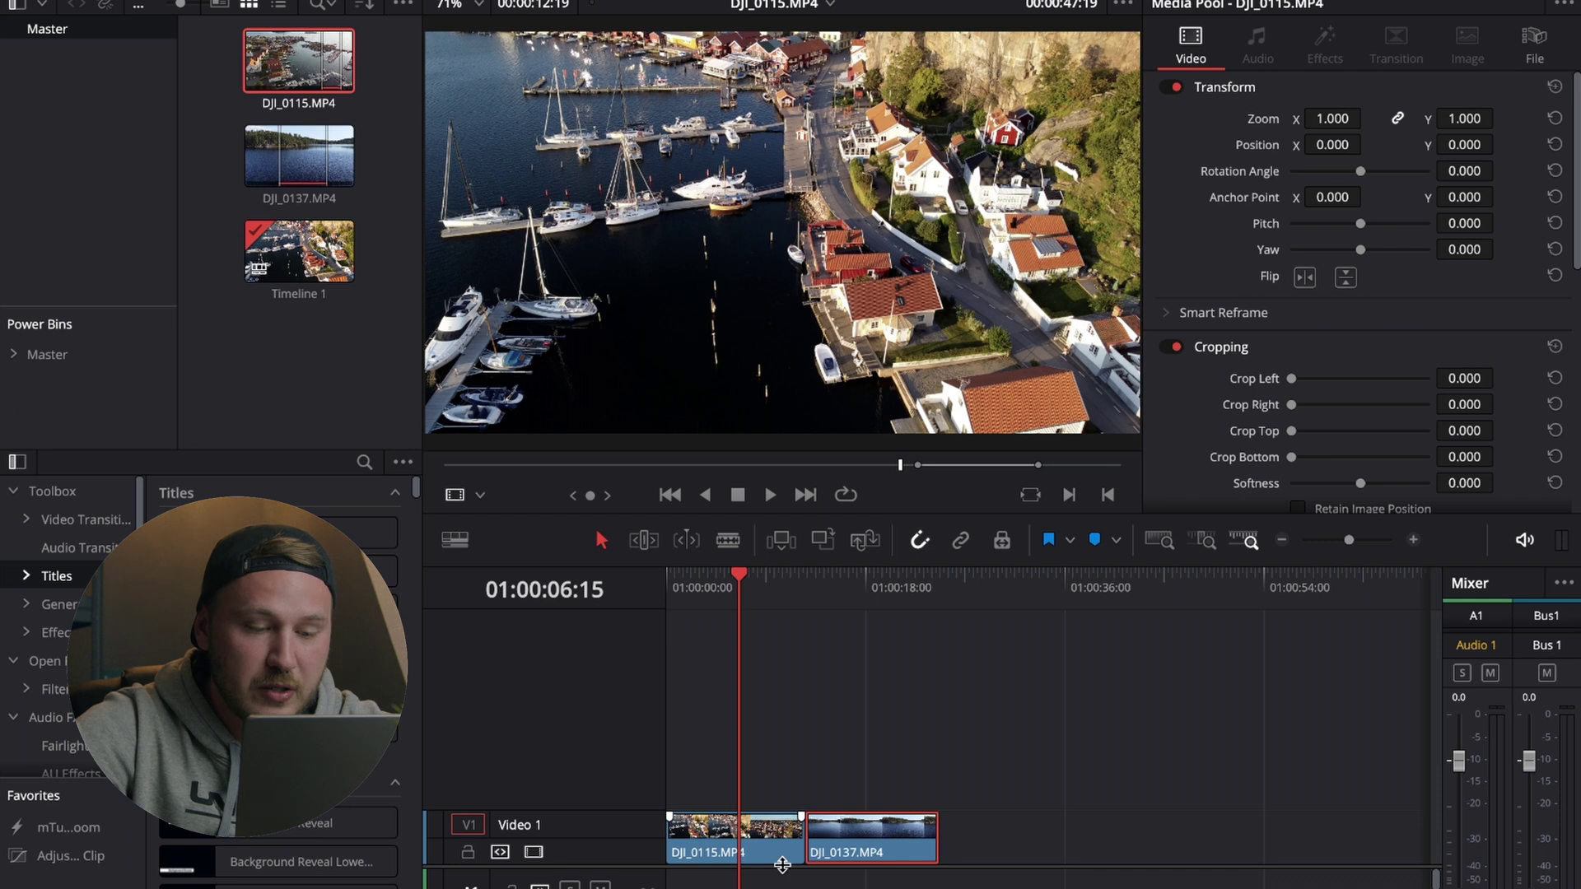
key(q)
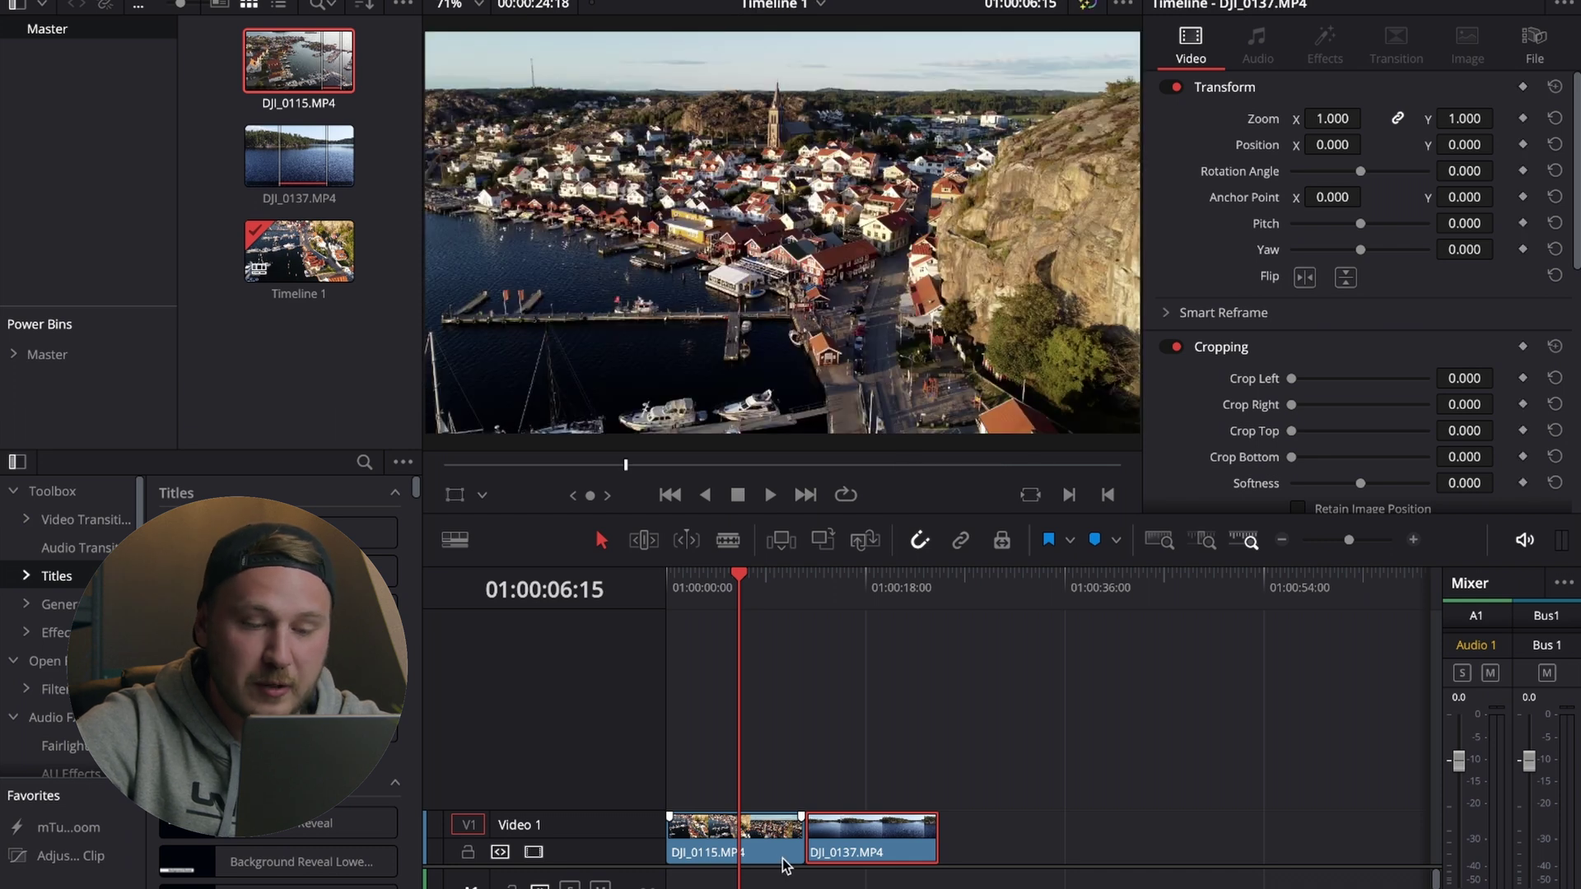
click(822, 753)
scroll(822, 753, up, 3)
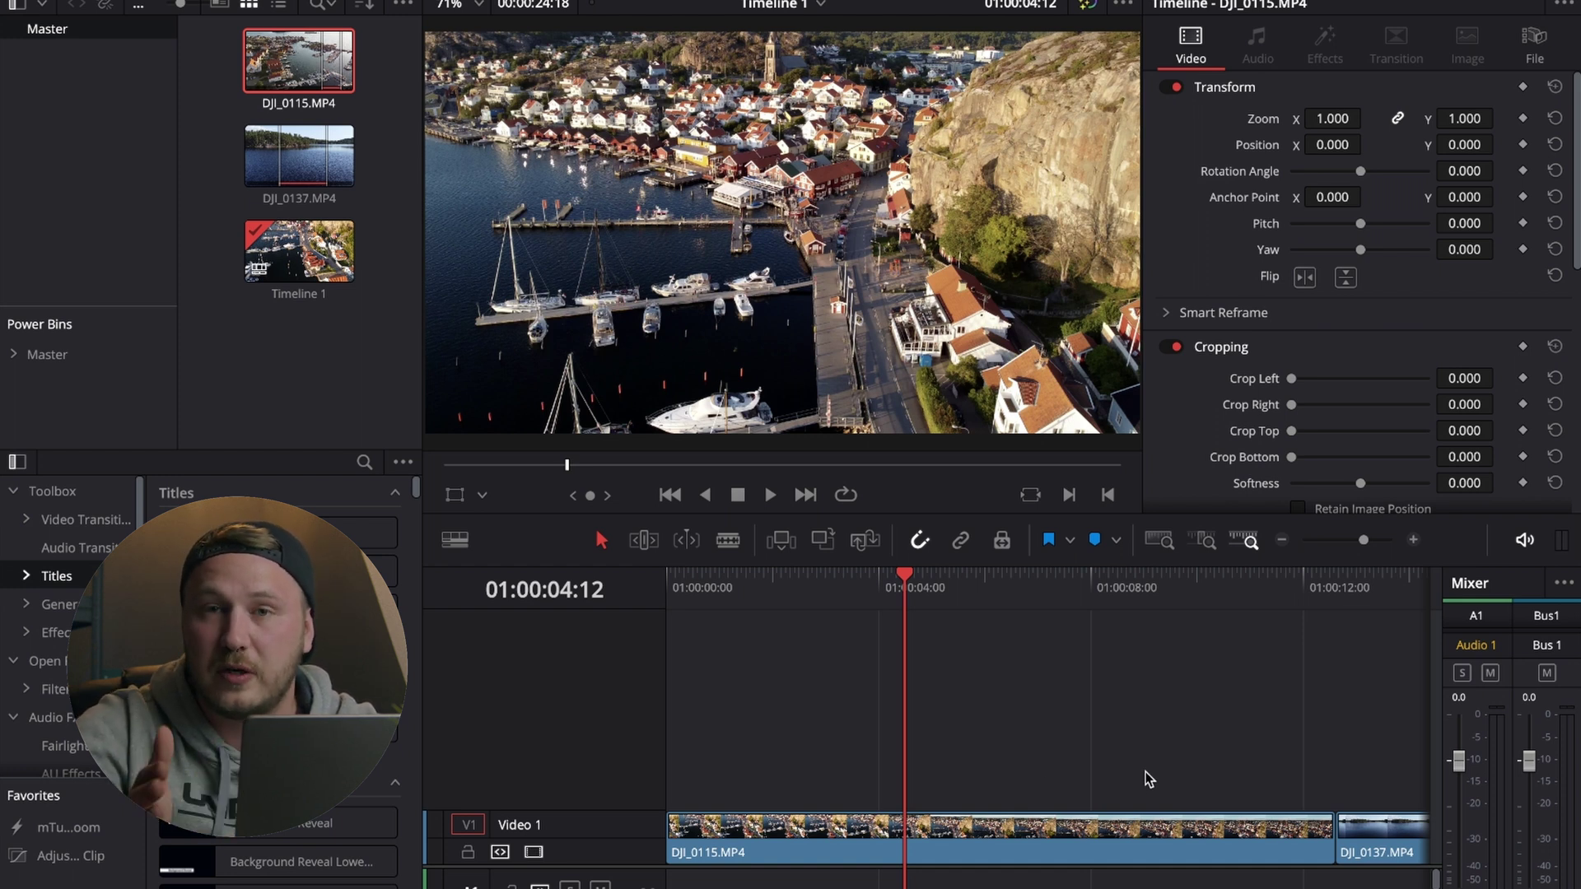
click(1064, 826)
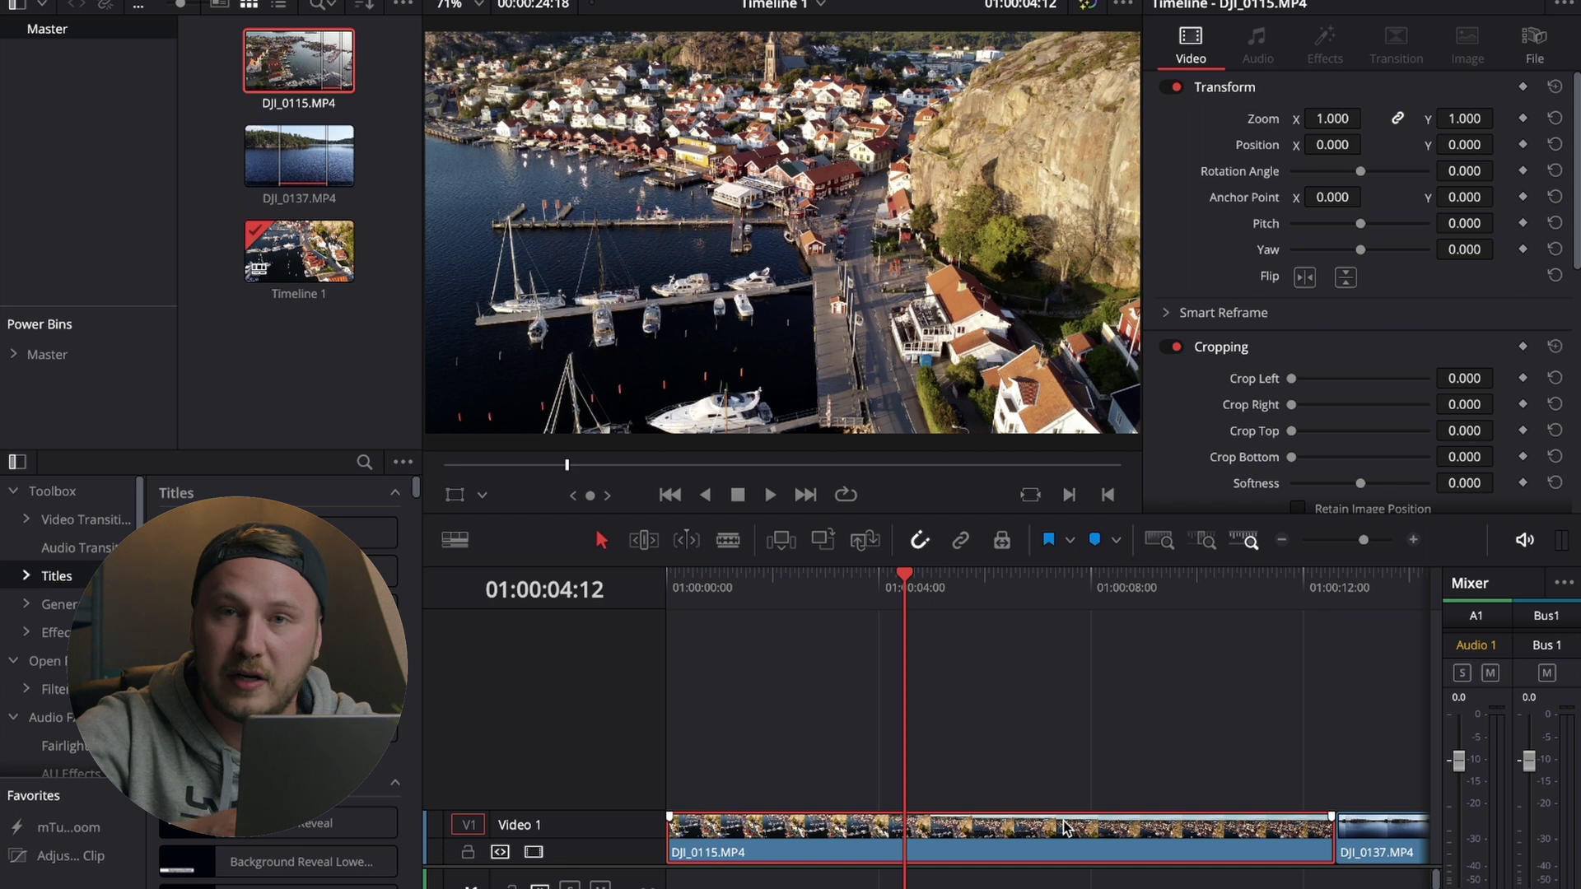
key(ctrl+r)
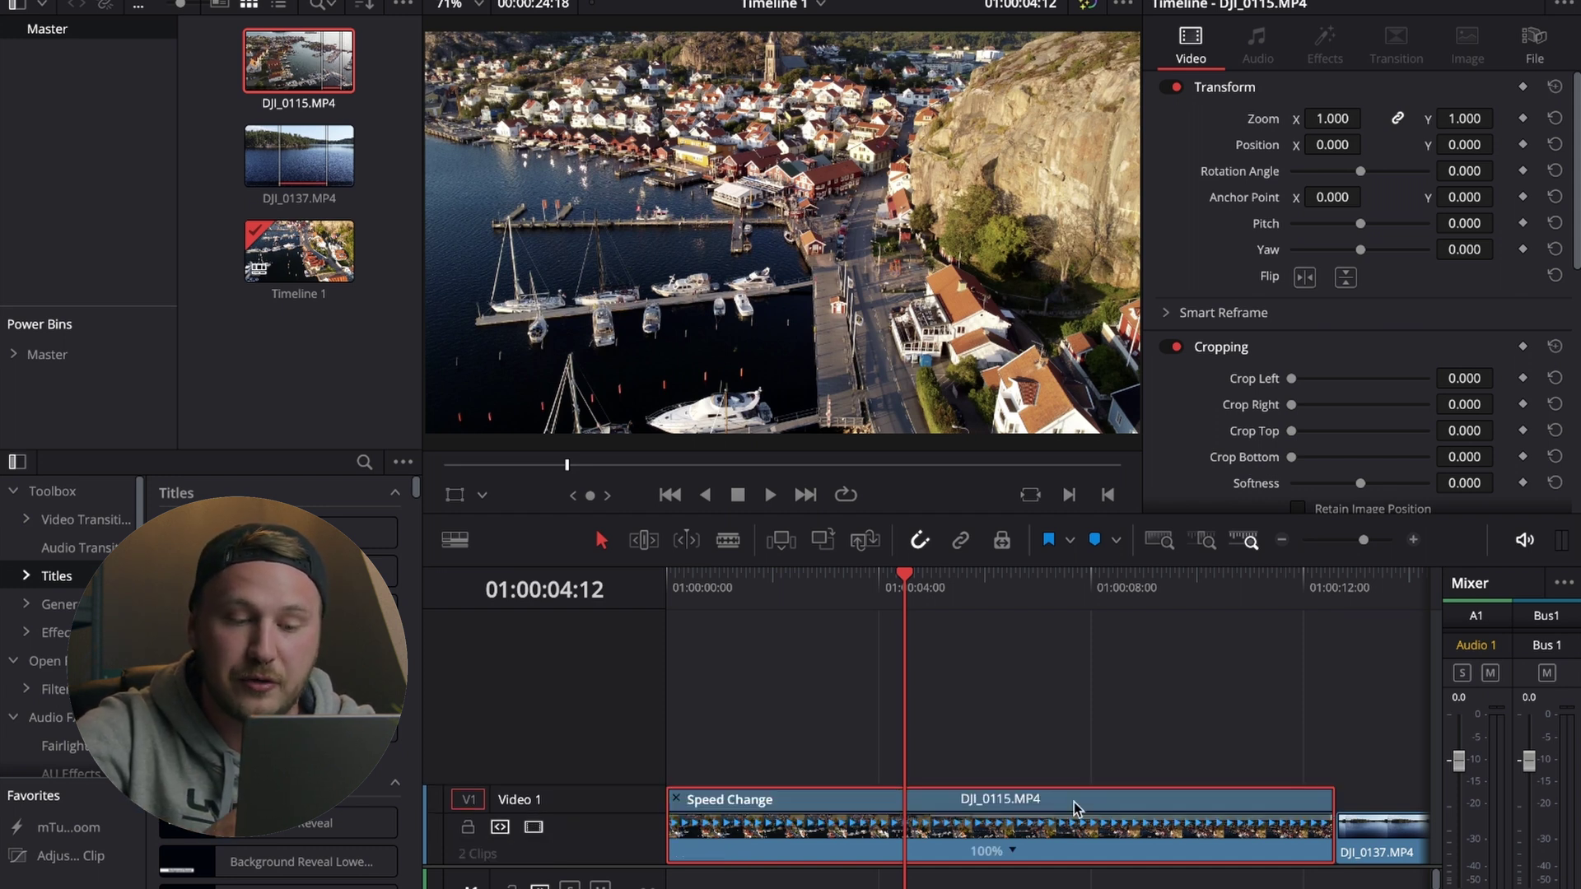
key(ctrl+r)
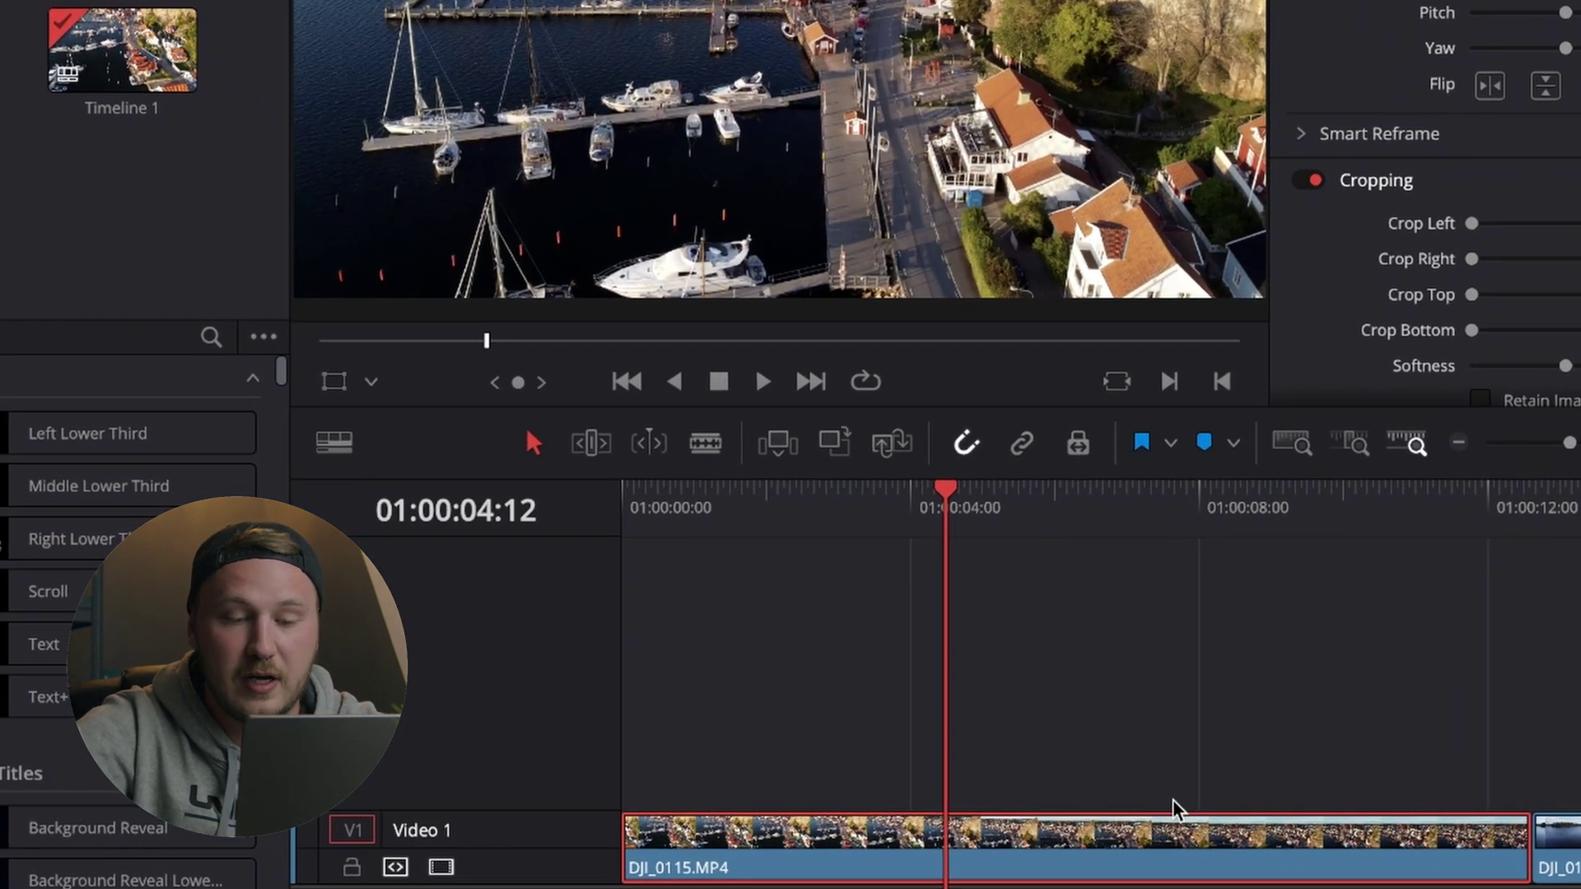
- Show Retime Controls and the Retime Curve for the DJI_0115.MP4 clip on the timeline
right_click(1141, 824)
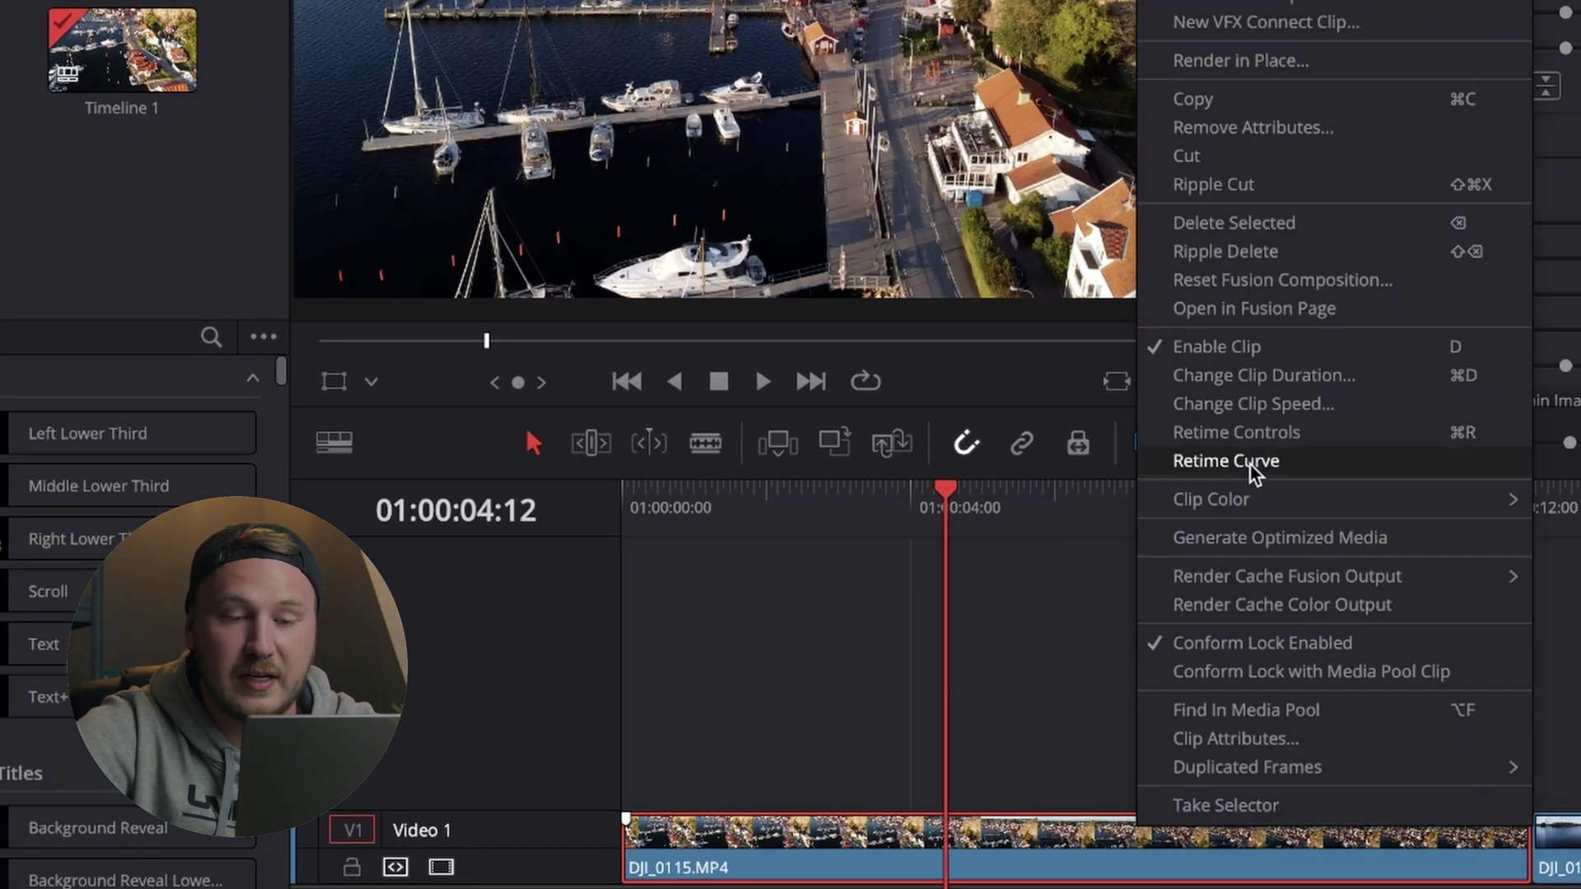
click(1235, 433)
right_click(1148, 801)
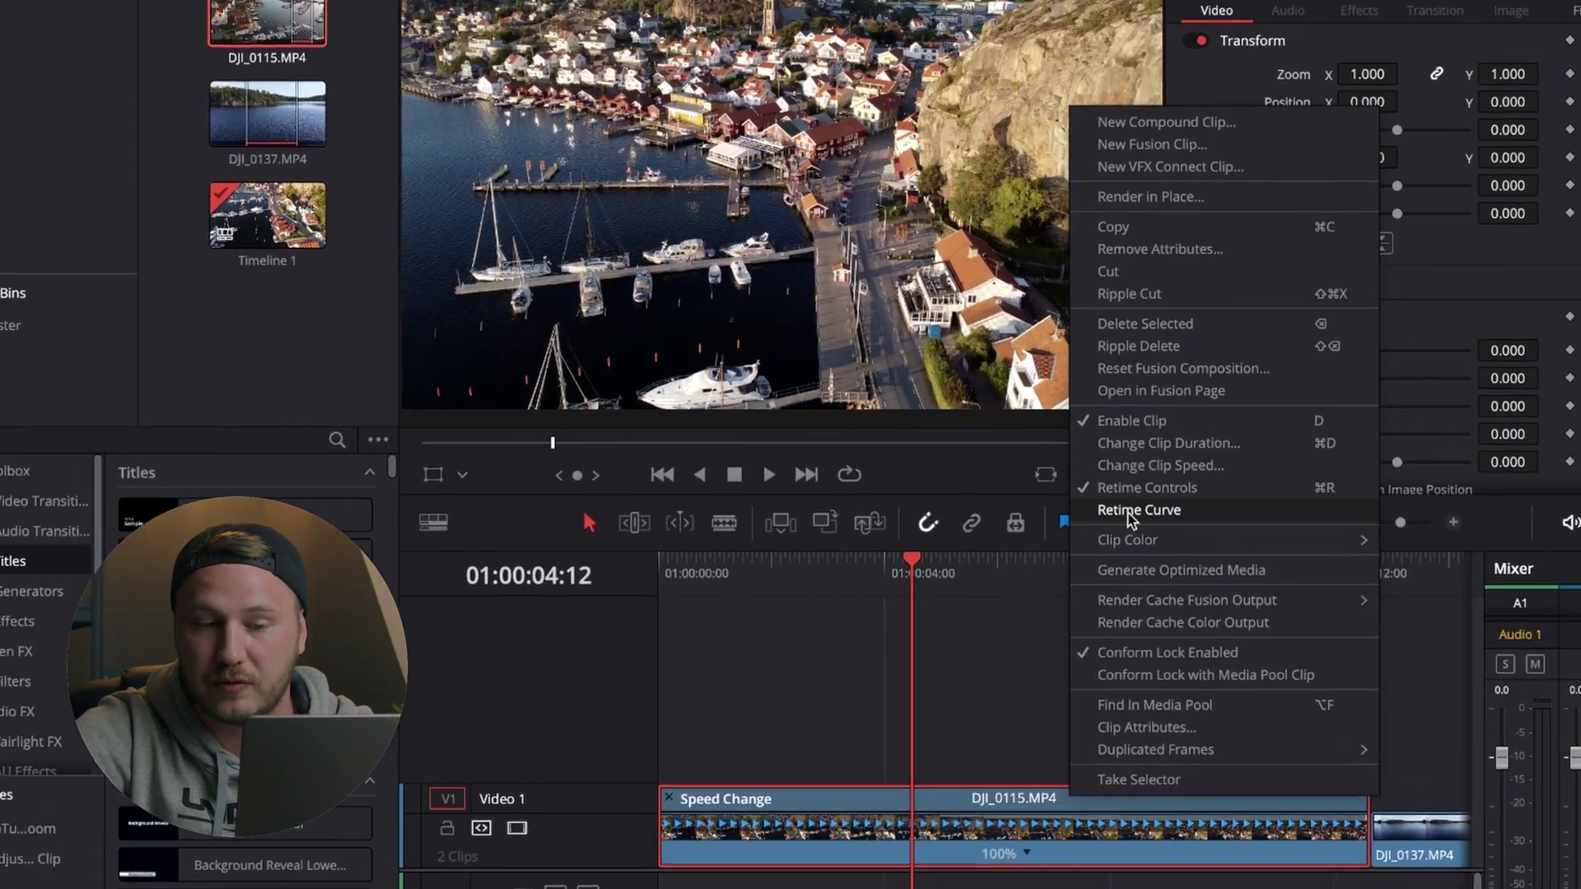
click(1225, 429)
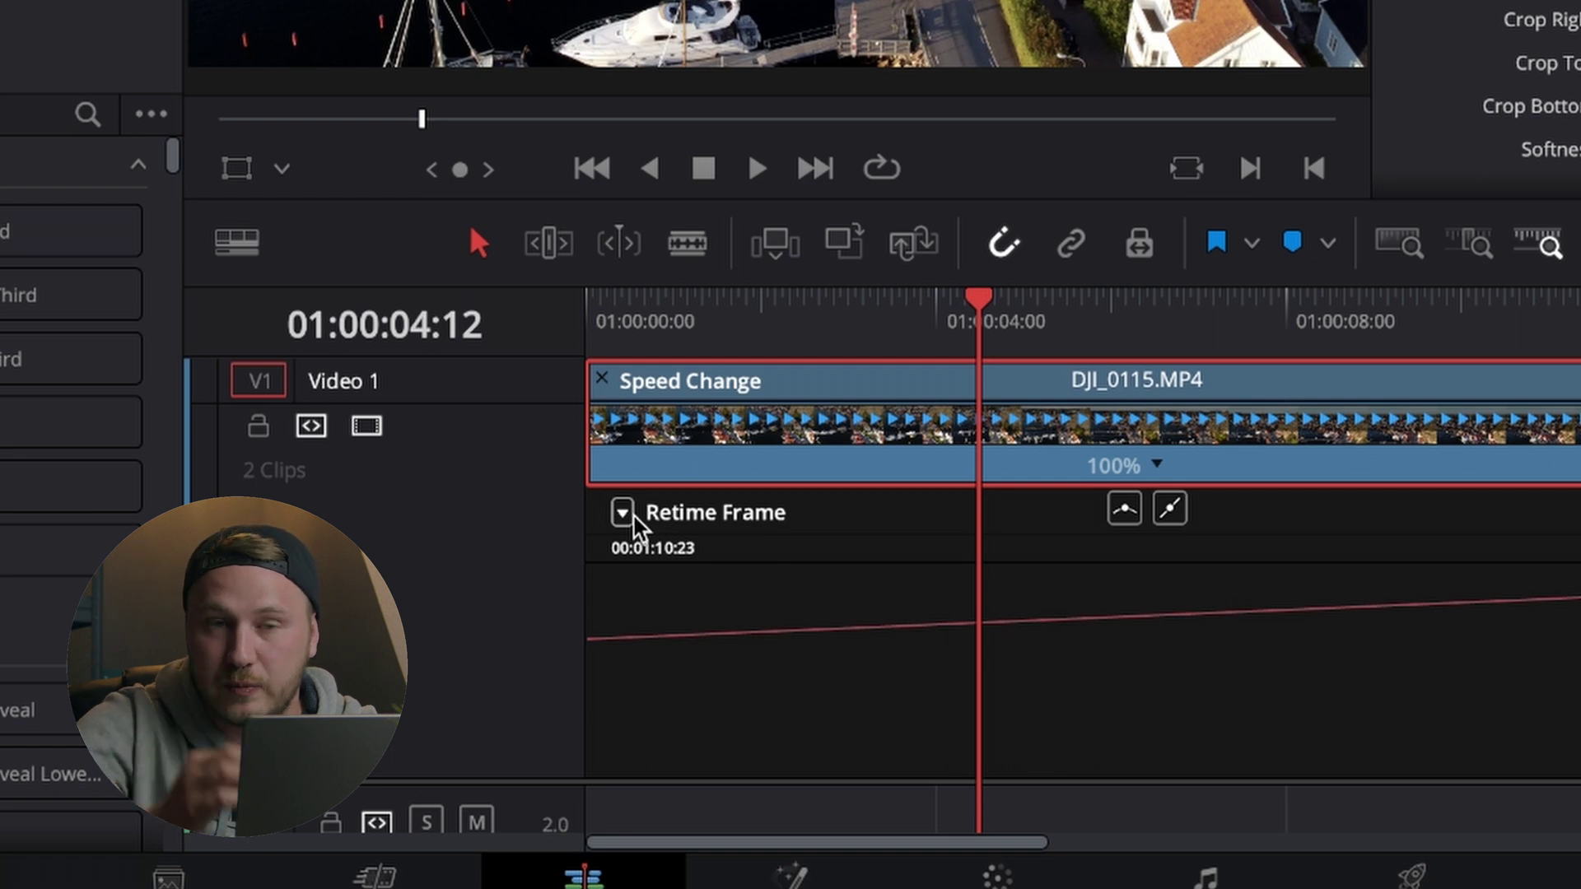
- Switch the clip's curve display from Retime Frame to Retime Speed
click(623, 514)
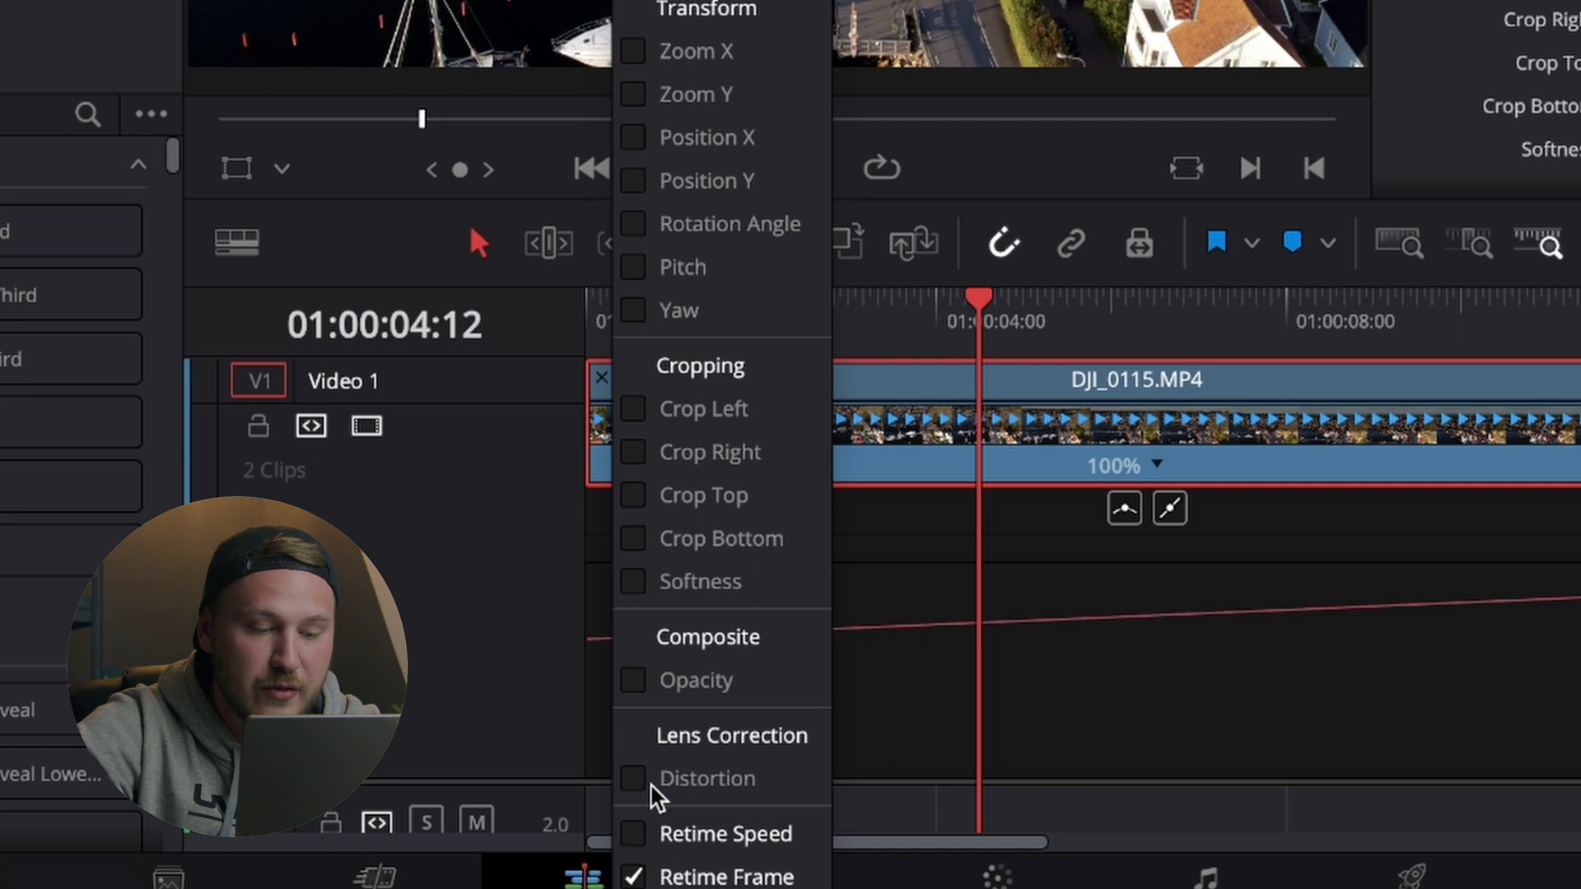
click(633, 878)
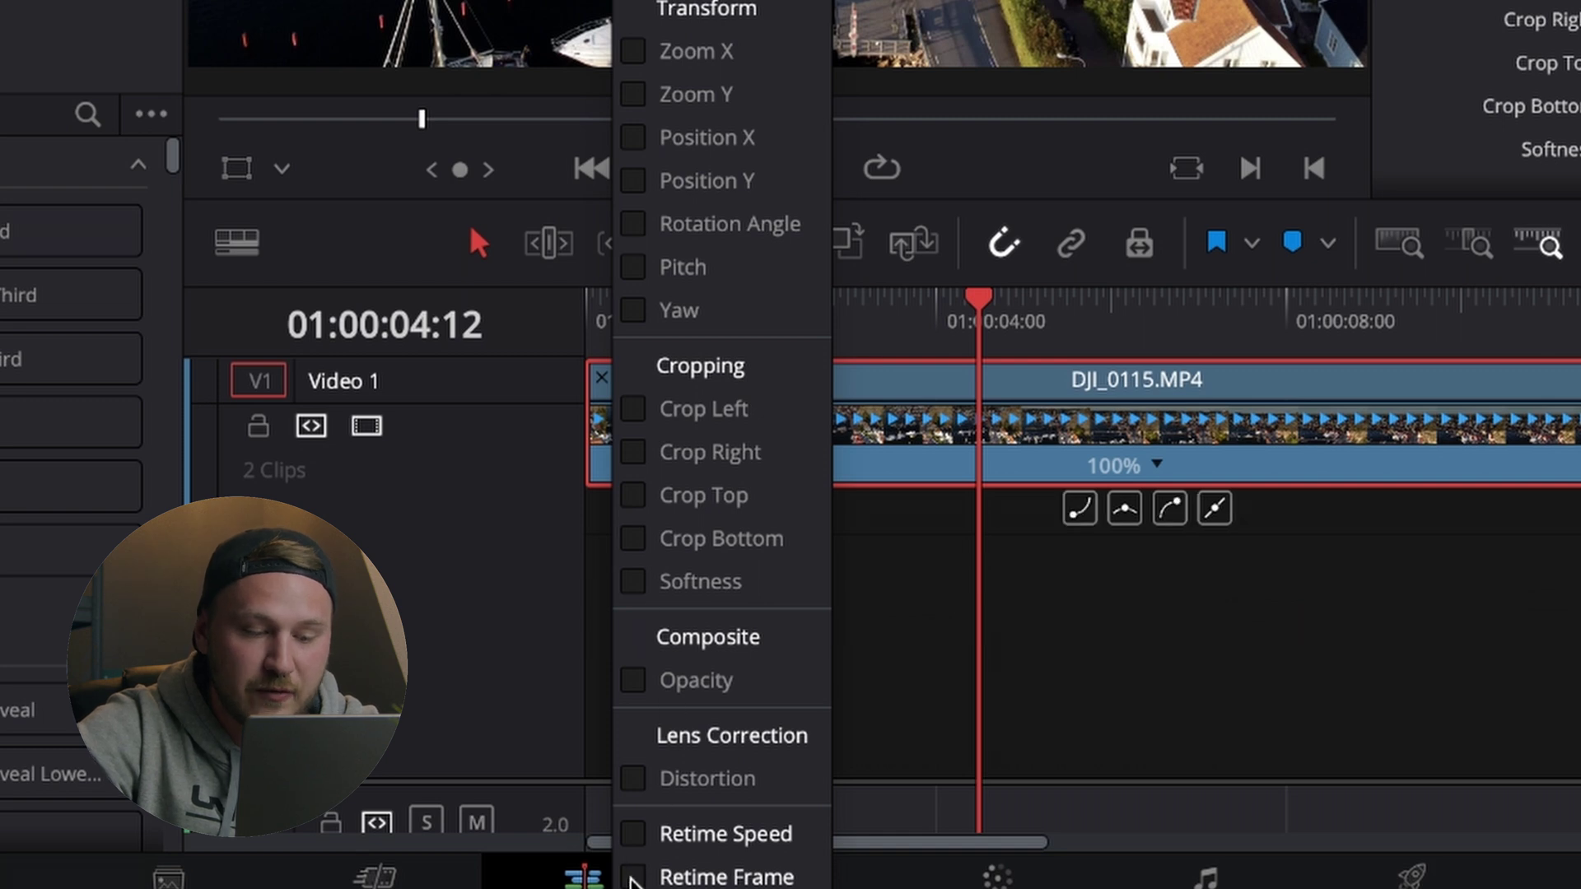
click(636, 834)
- Add a Retime Speed keyframe to DJI_0115.MP4 at 01:00:06:22
click(976, 300)
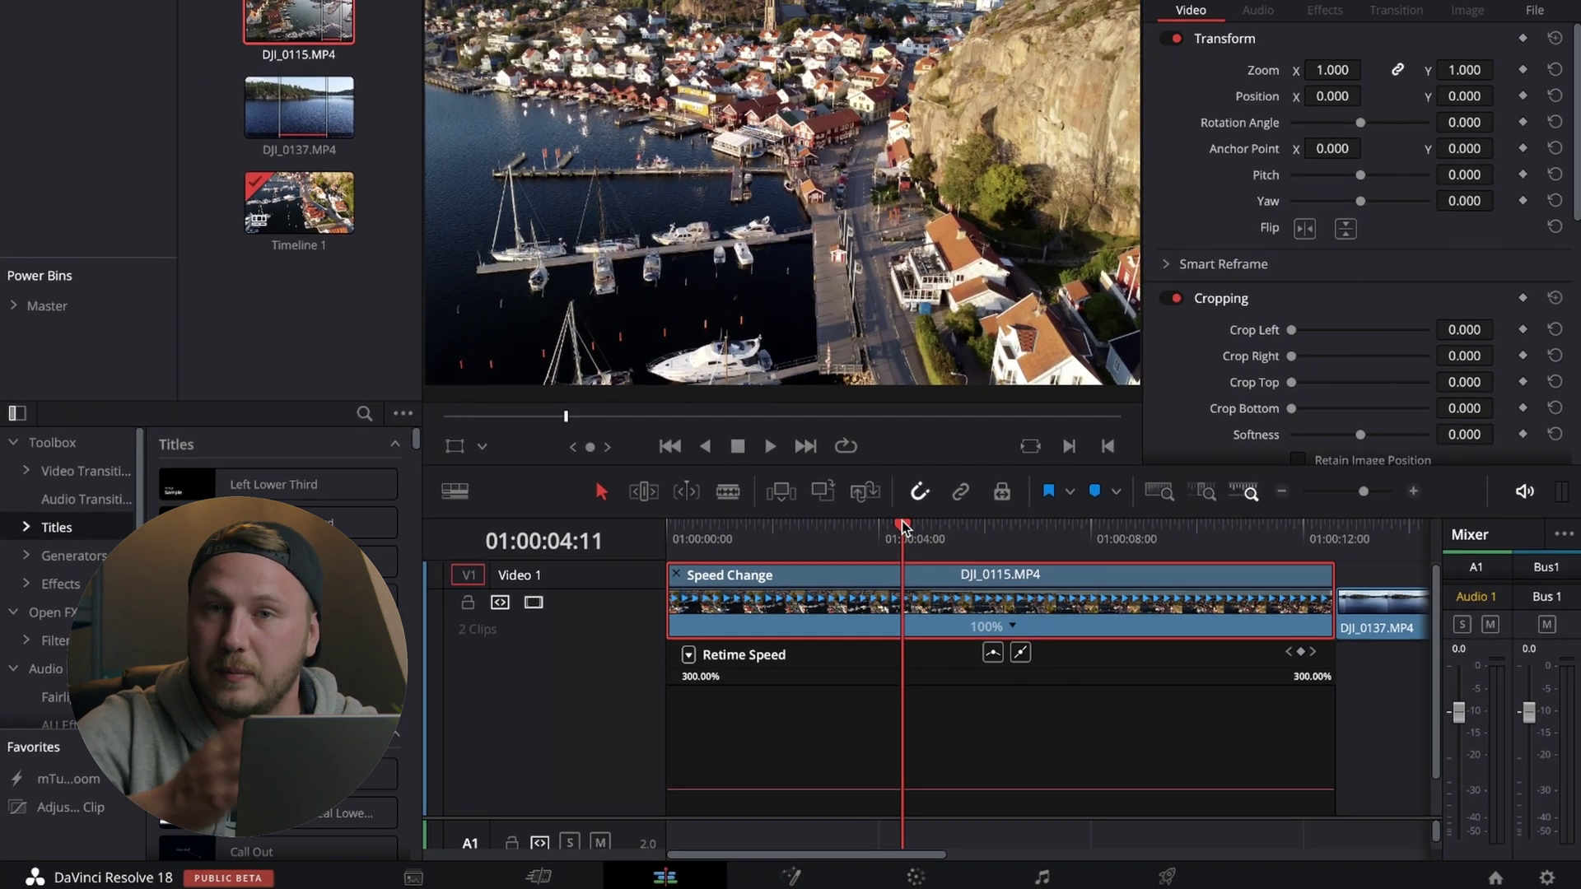
drag(903, 527, 1033, 527)
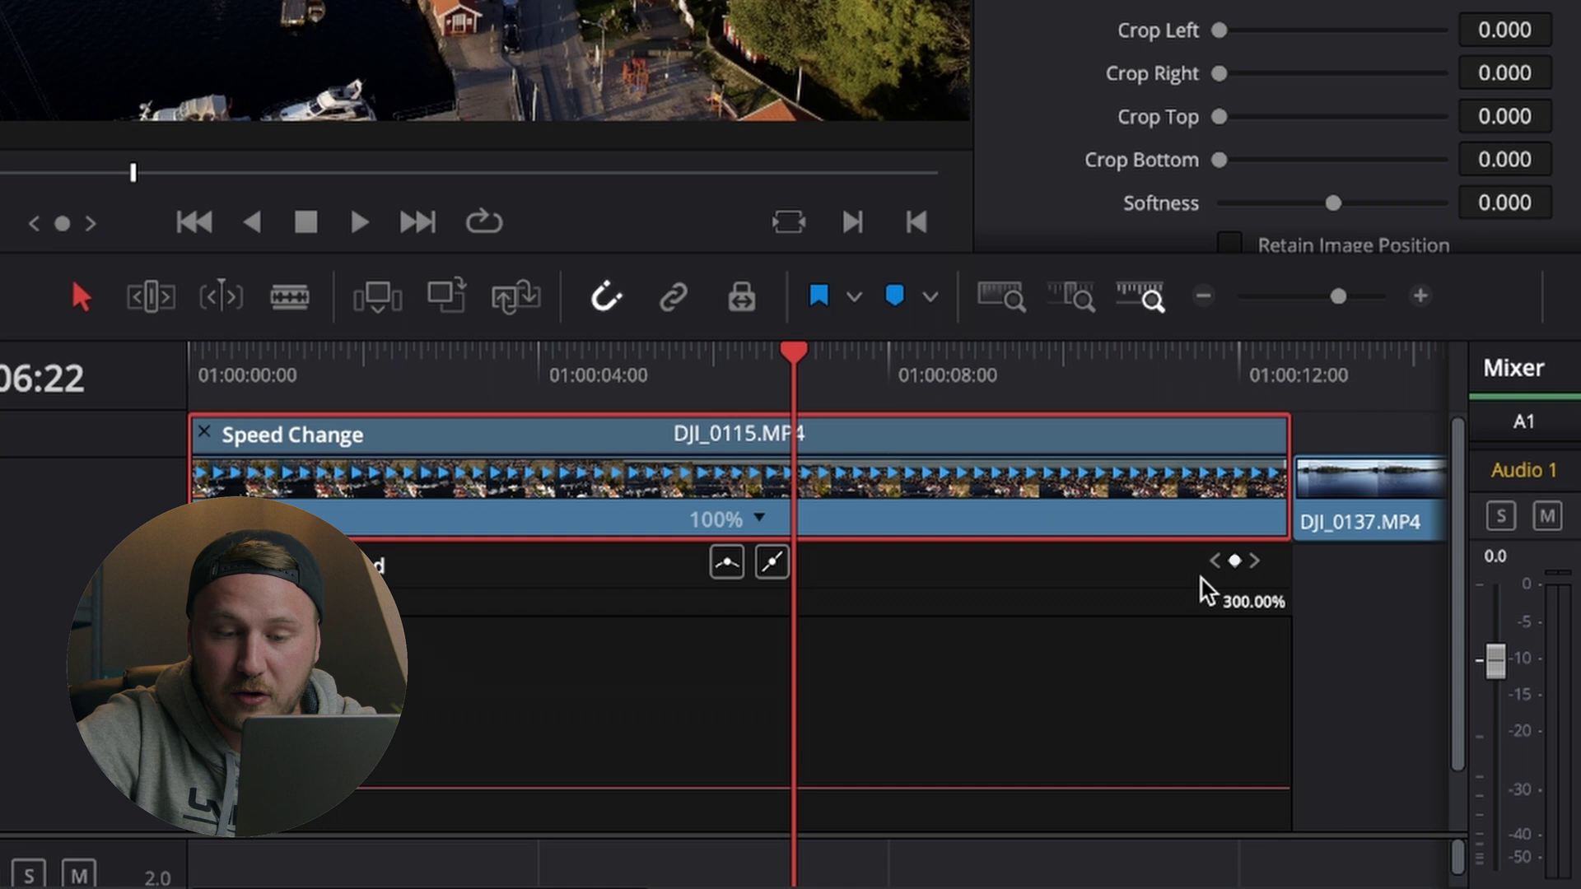
click(1269, 608)
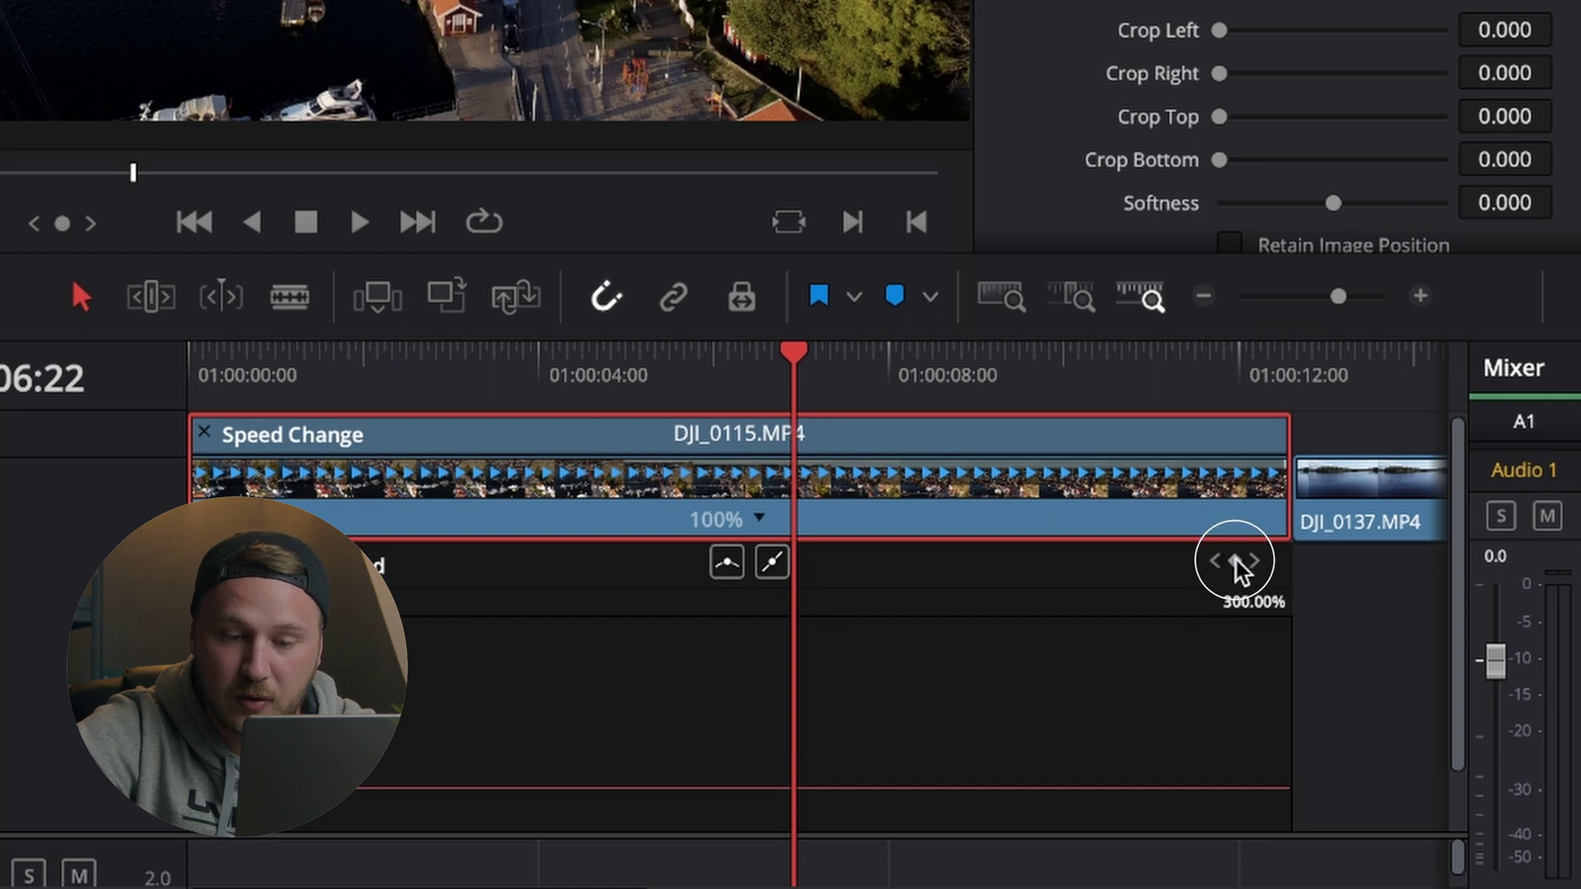
click(1235, 560)
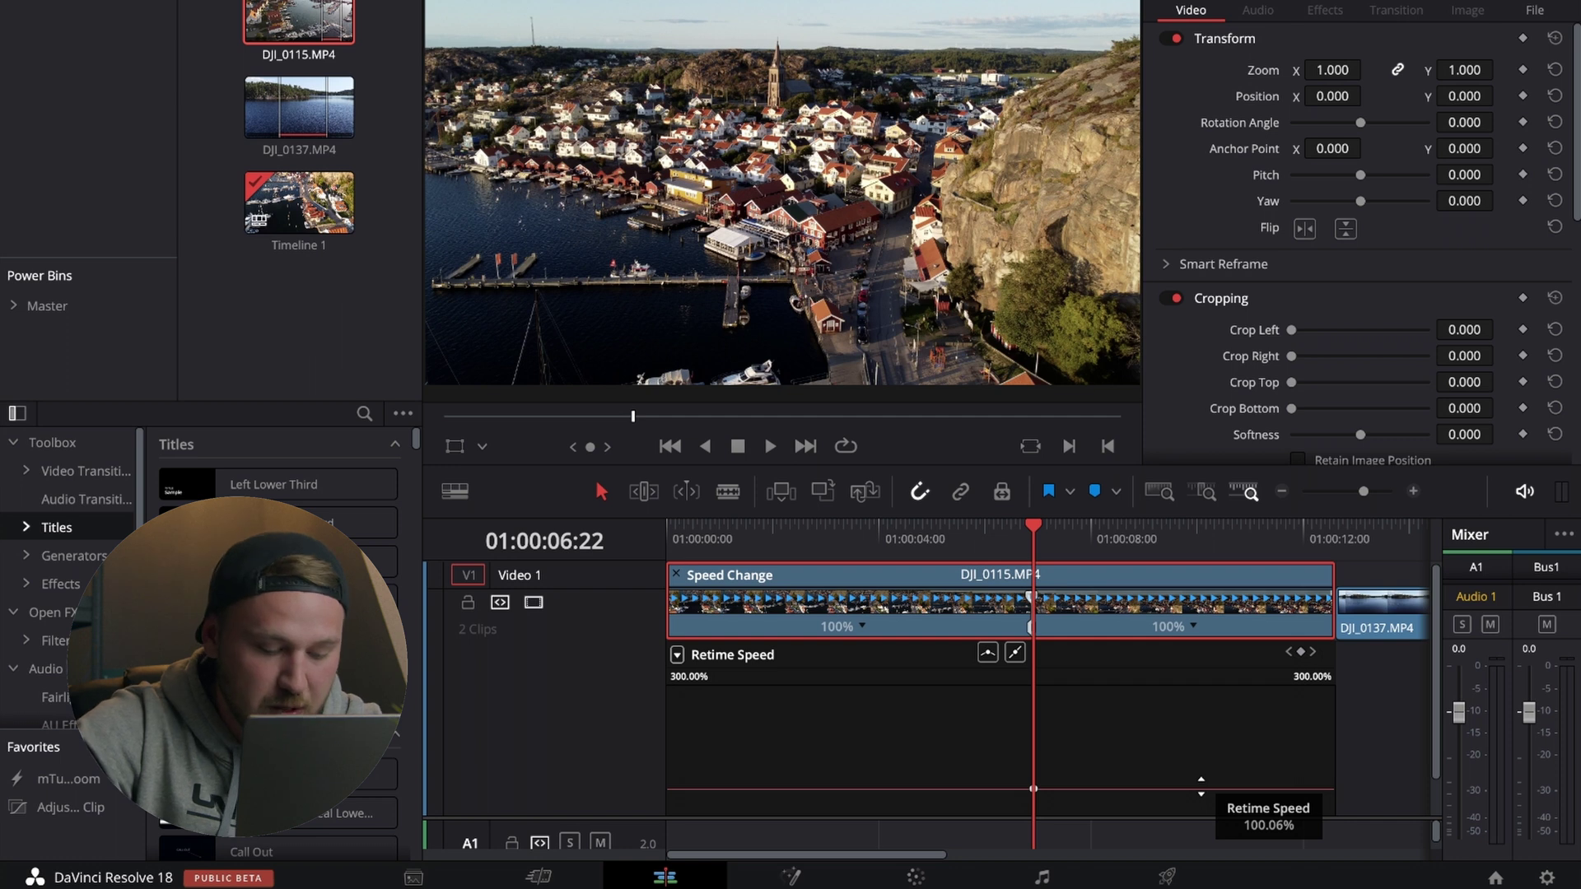
- Raise the Retime Speed of the DJI_0115.MP4 section after the keyframe to 300%
drag(1201, 786, 1186, 803)
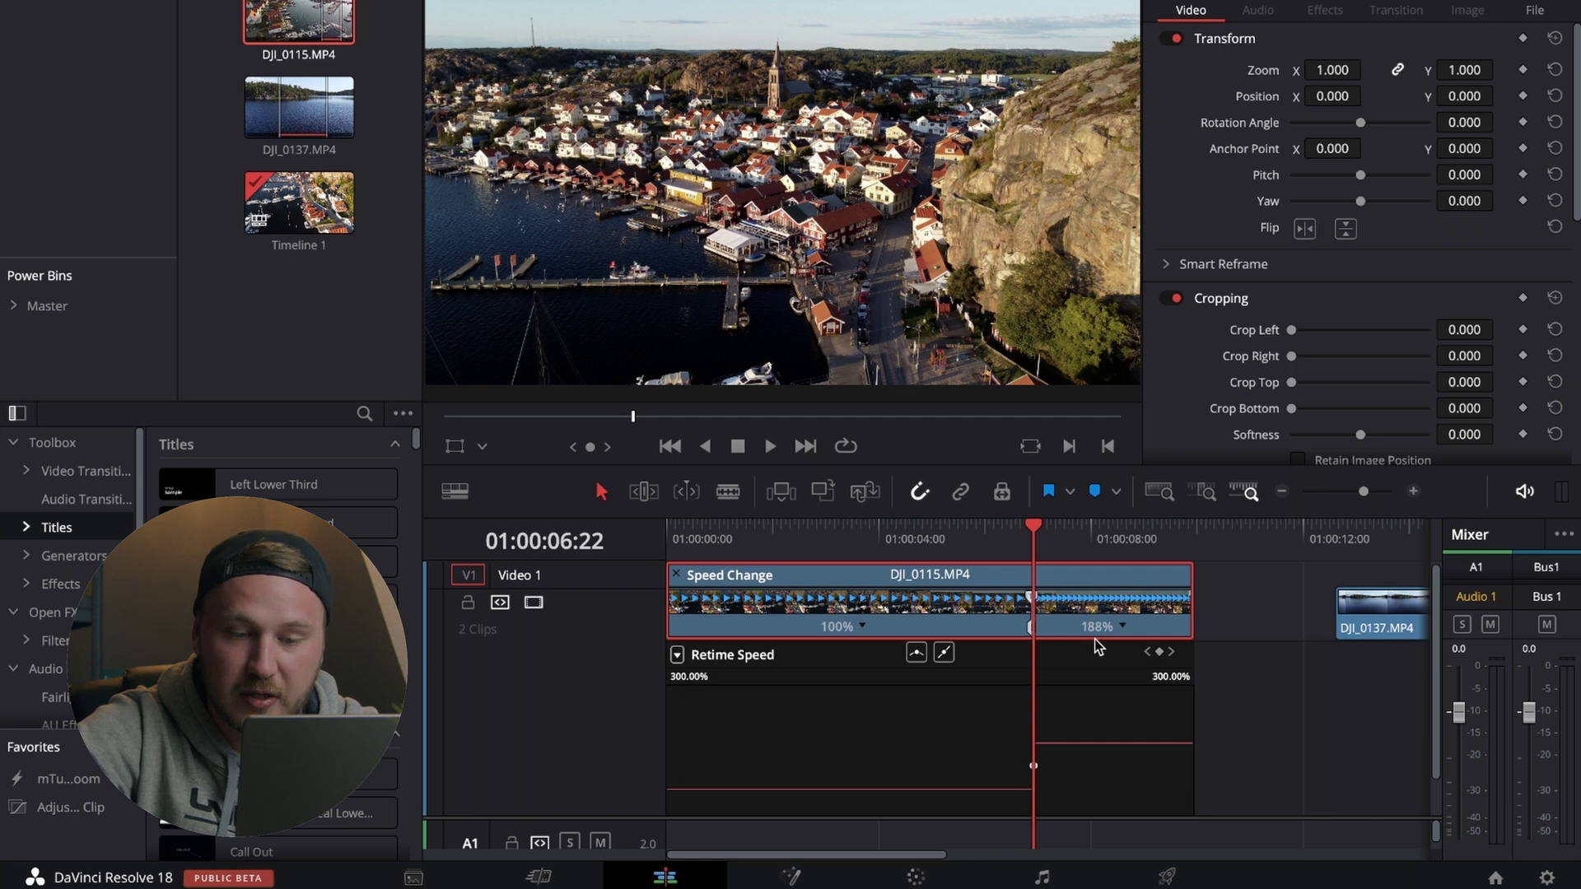
mouse_move(1091, 745)
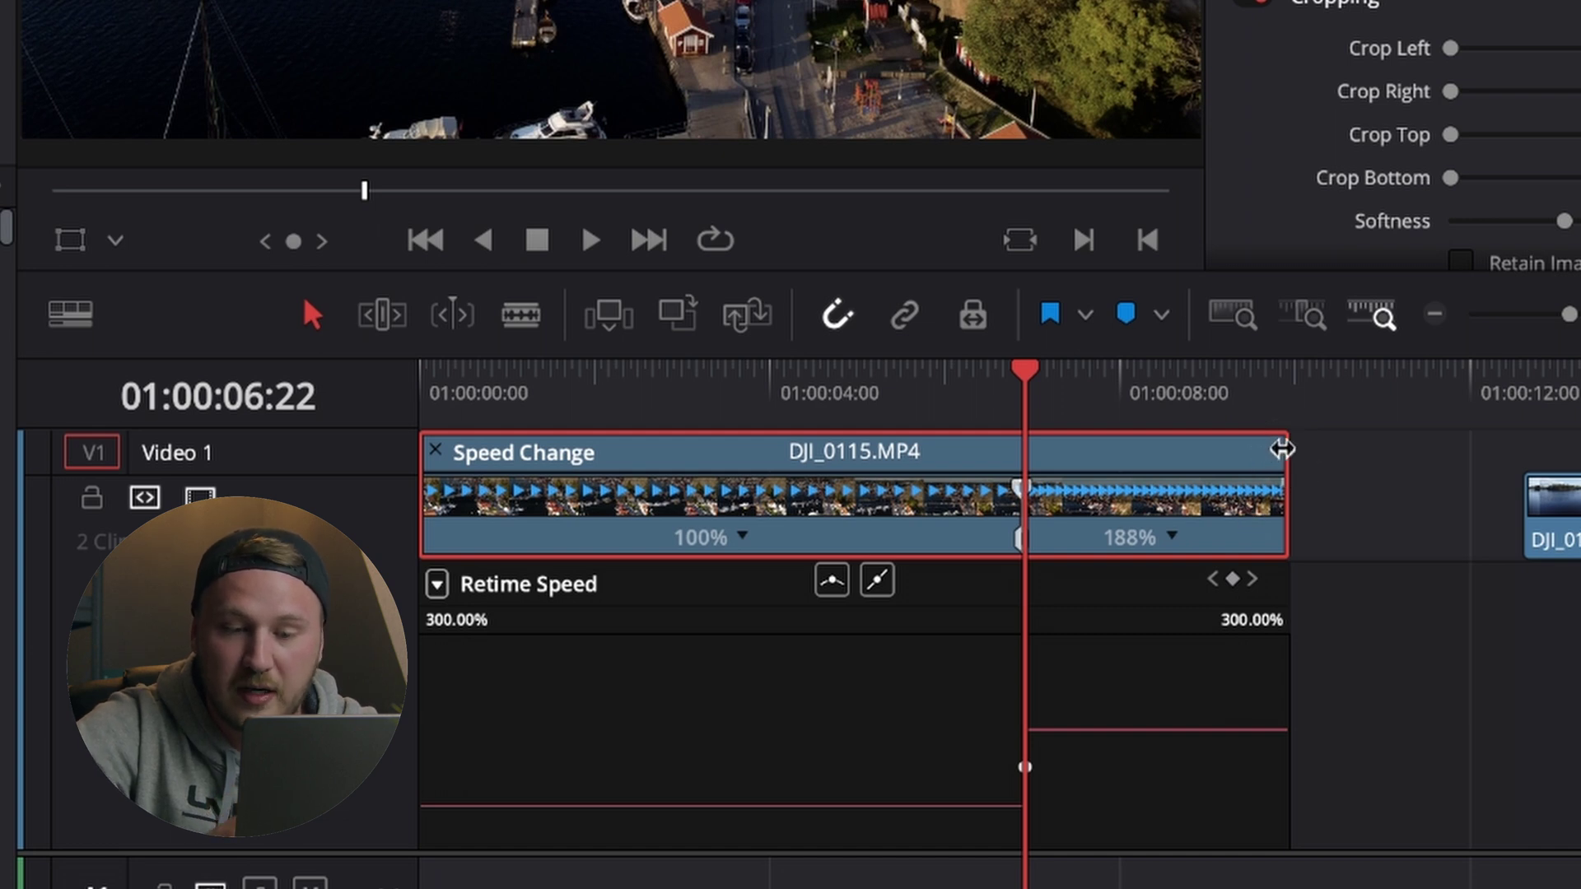
drag(1282, 449, 1102, 485)
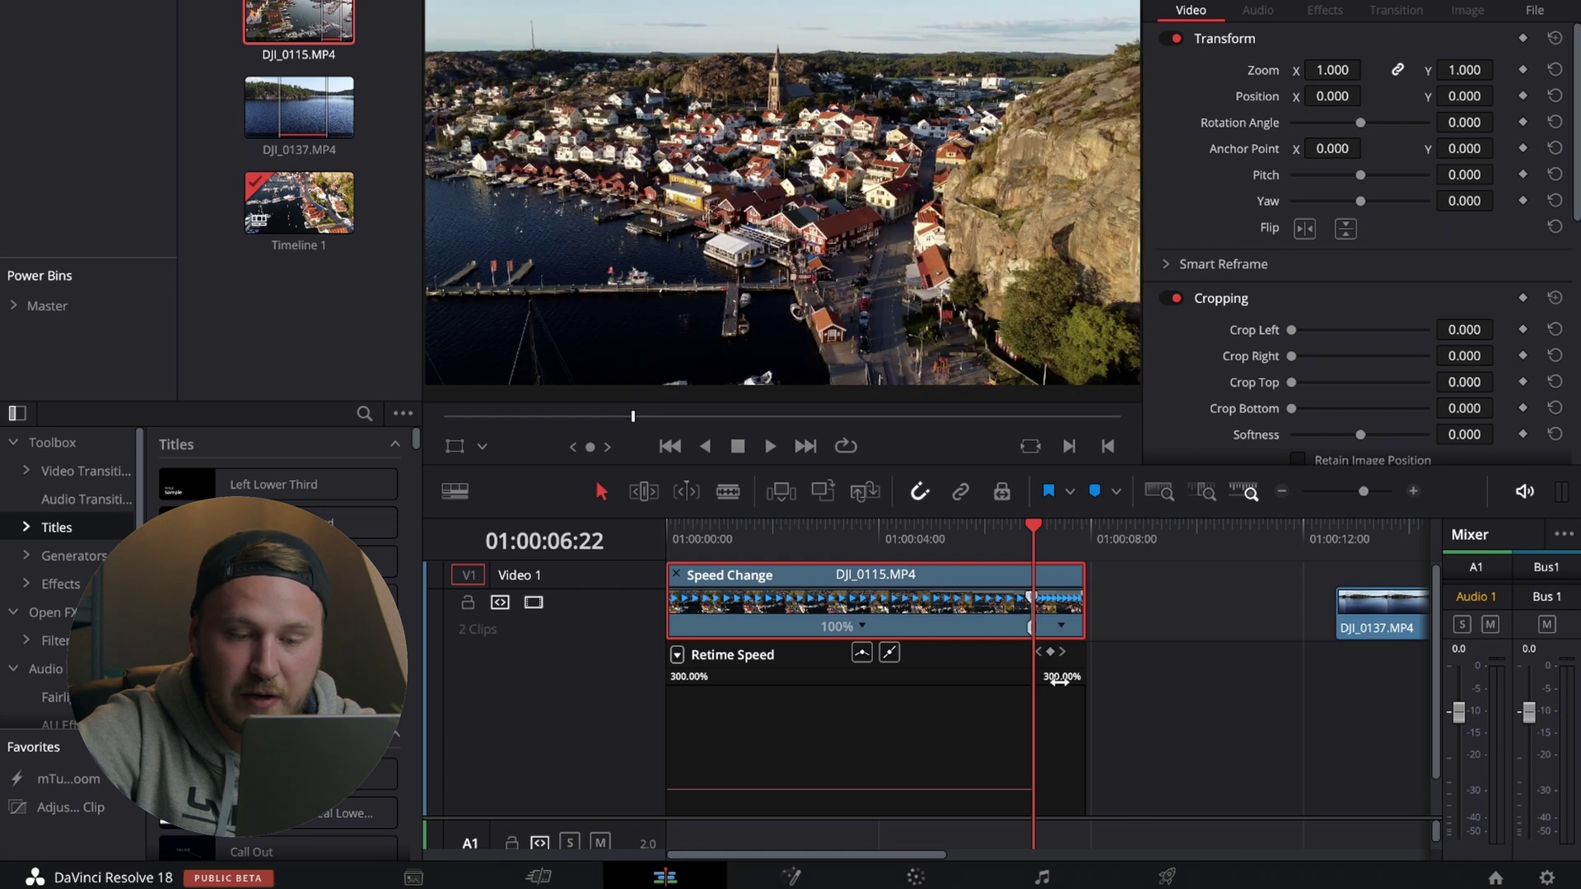
key(ctrl+z)
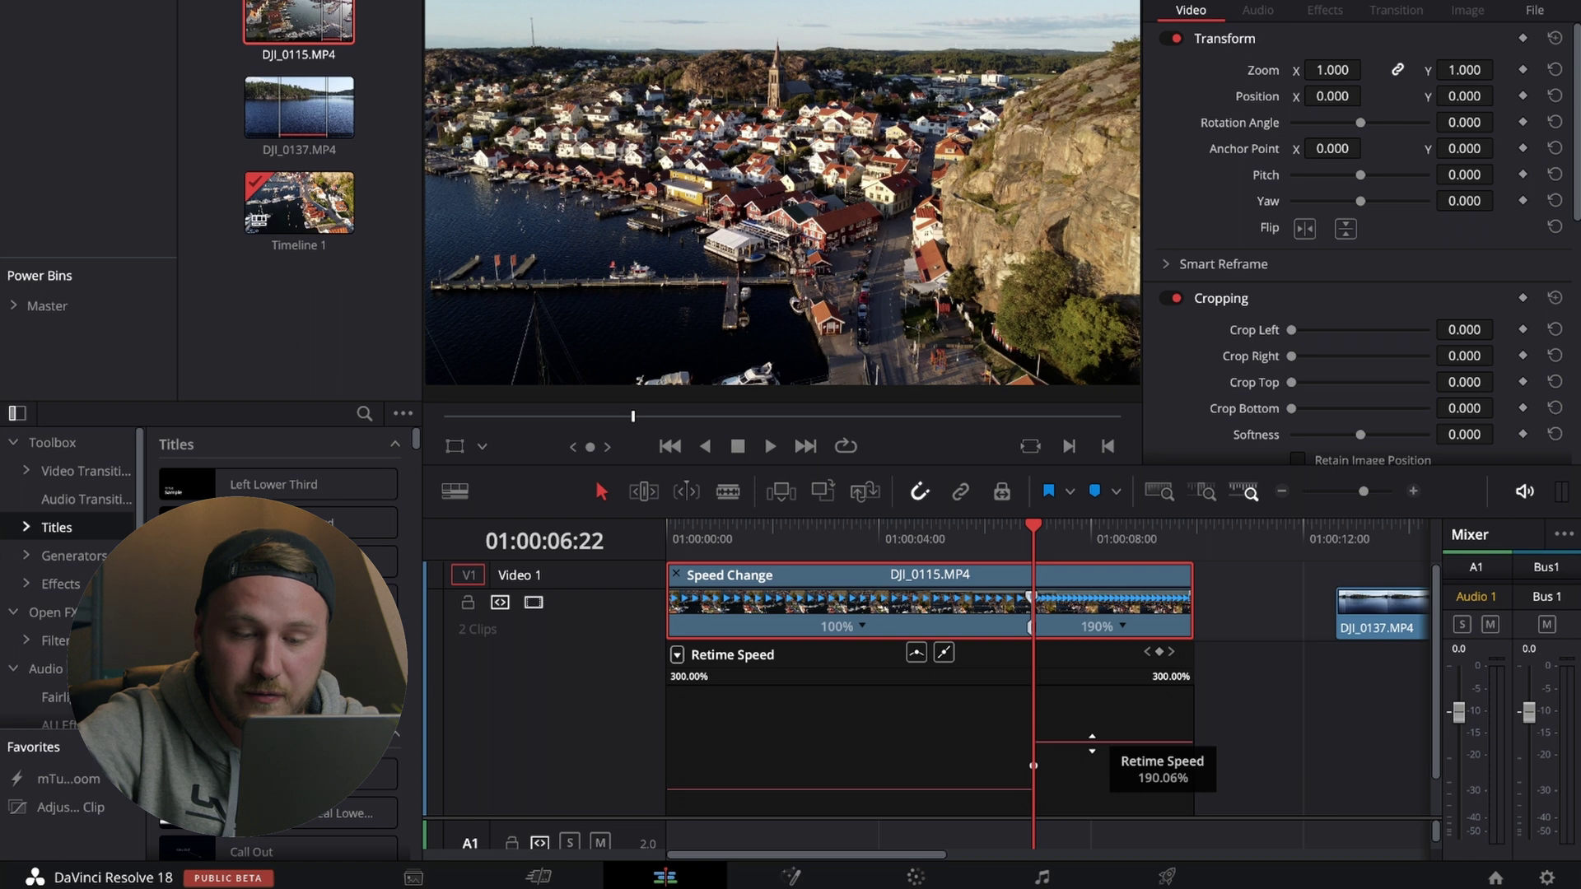
drag(1092, 744, 1028, 734)
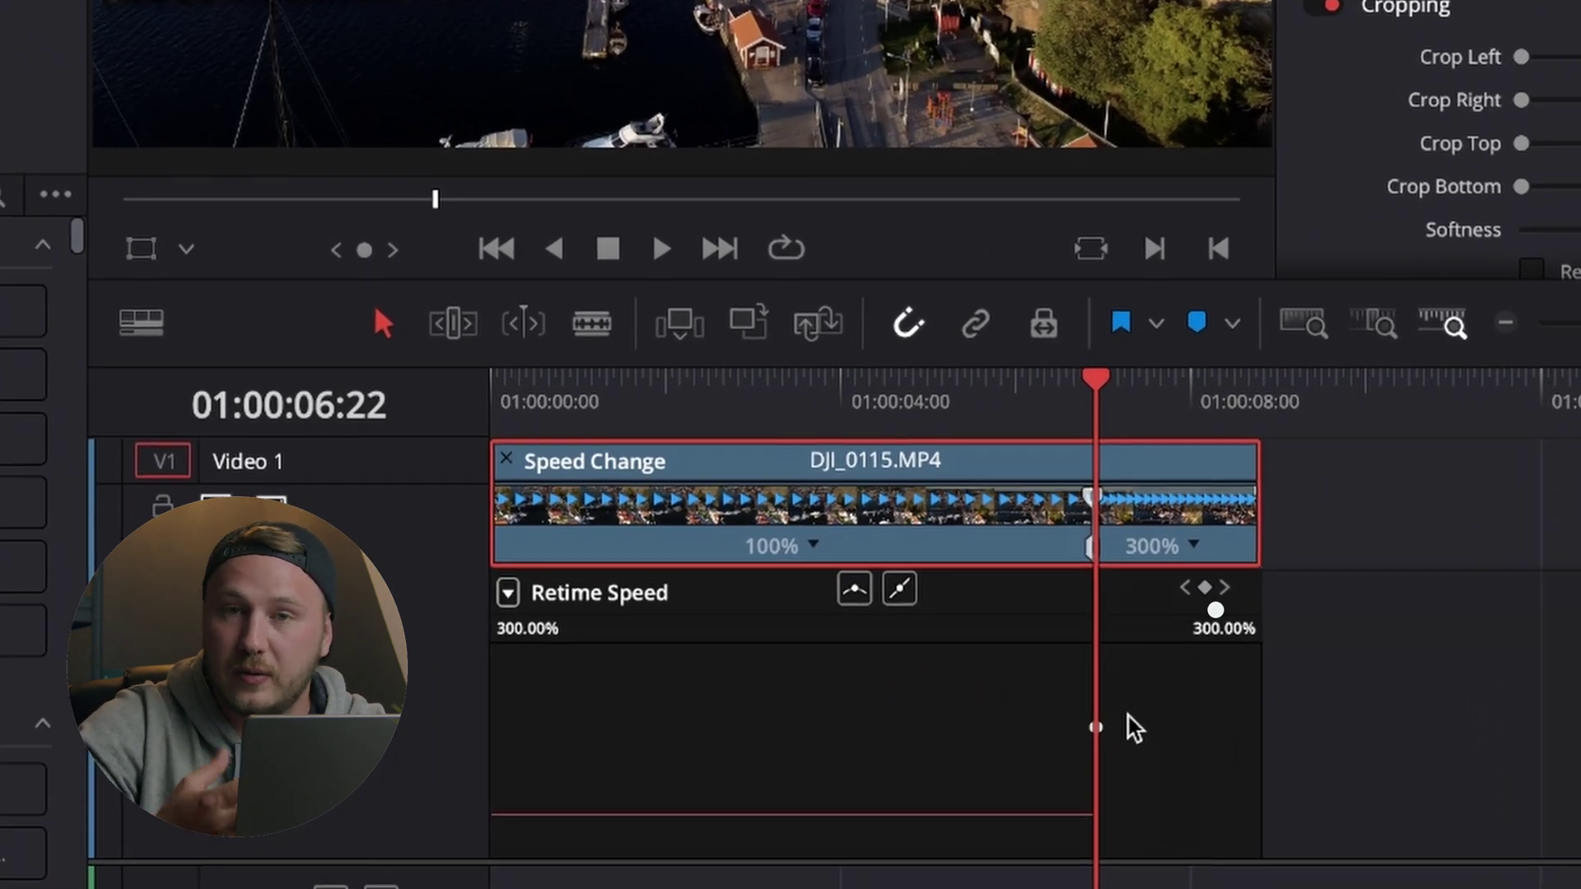
- Extend the Retime Speed curve's upper limit to 1310% and raise the section after the keyframe to about 1121%
mouse_move(1211, 630)
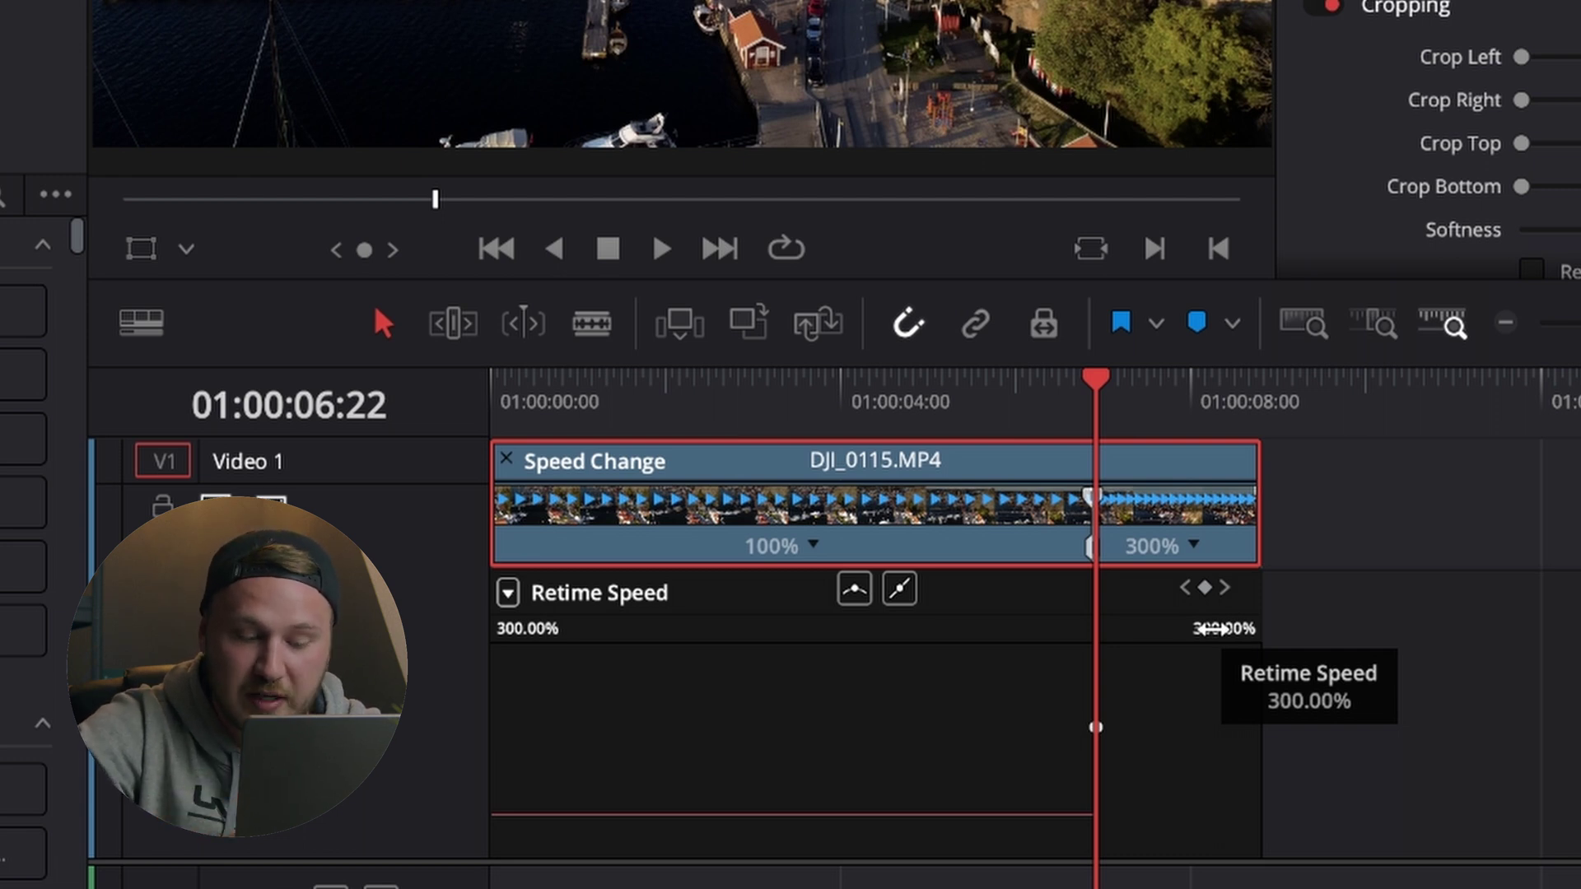
drag(1210, 629, 1577, 607)
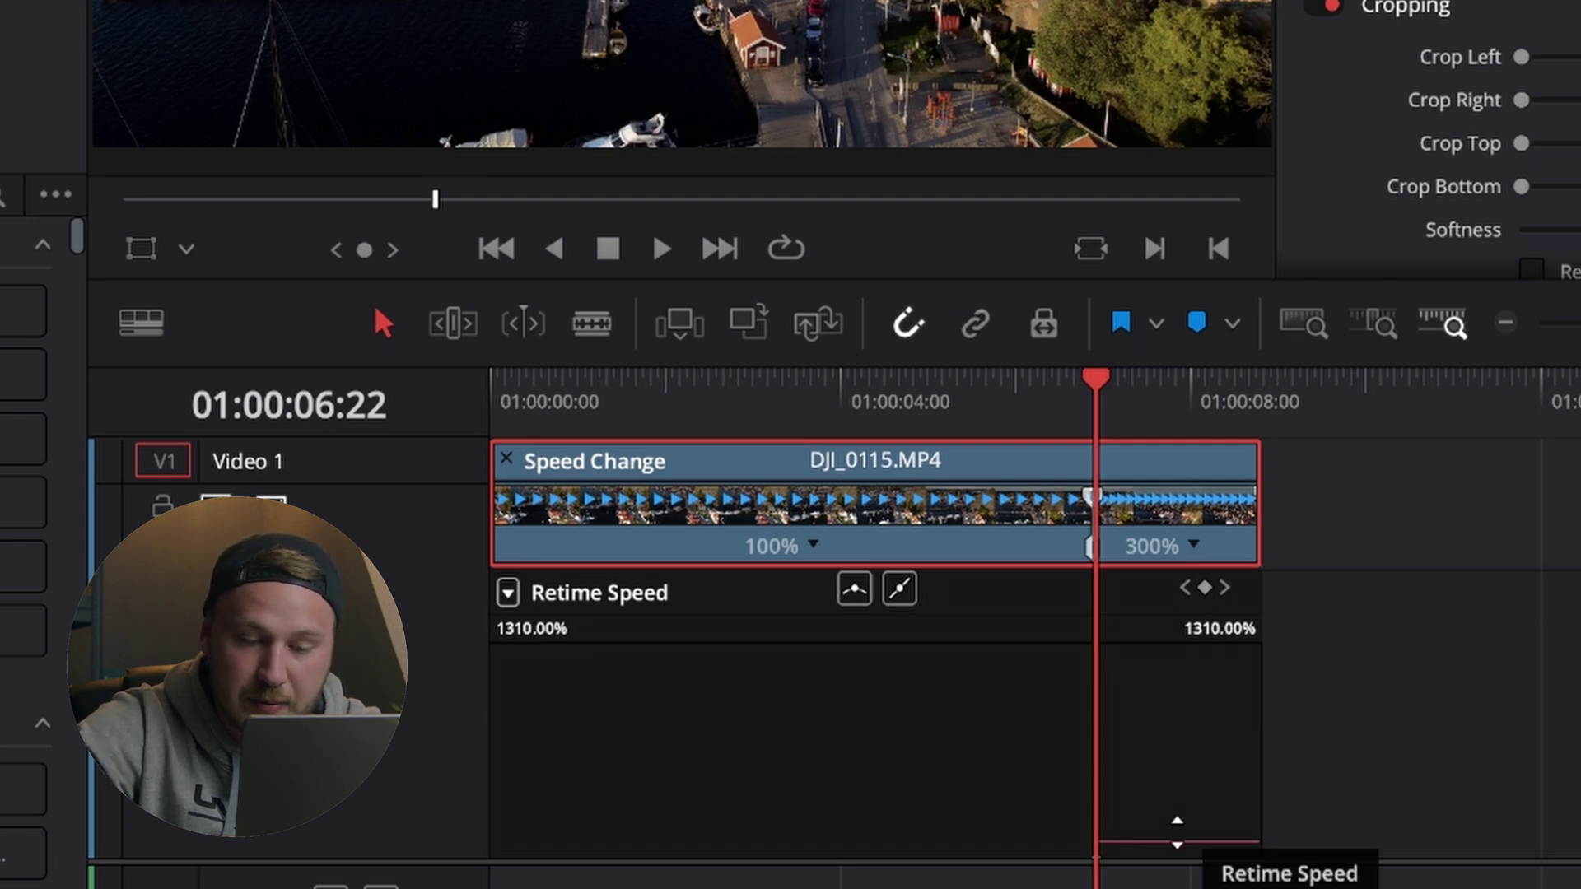
drag(1177, 833, 1140, 370)
drag(1124, 751, 1124, 684)
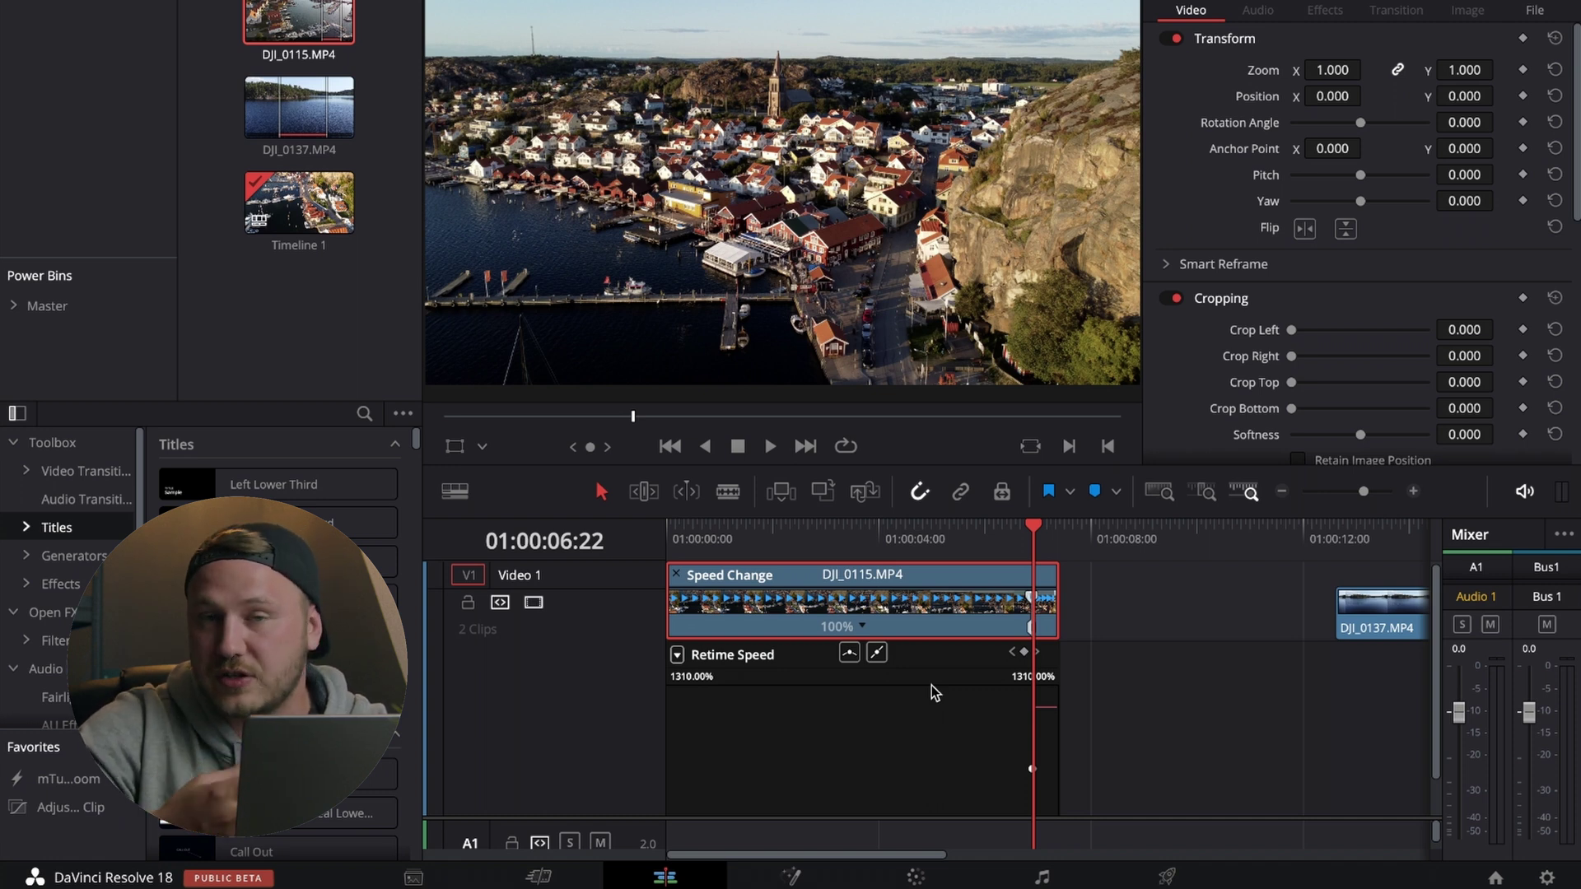
- Smooth the Retime Speed keyframe into a Bezier curve so the speed ramps up gradually
scroll(931, 686, down, 1)
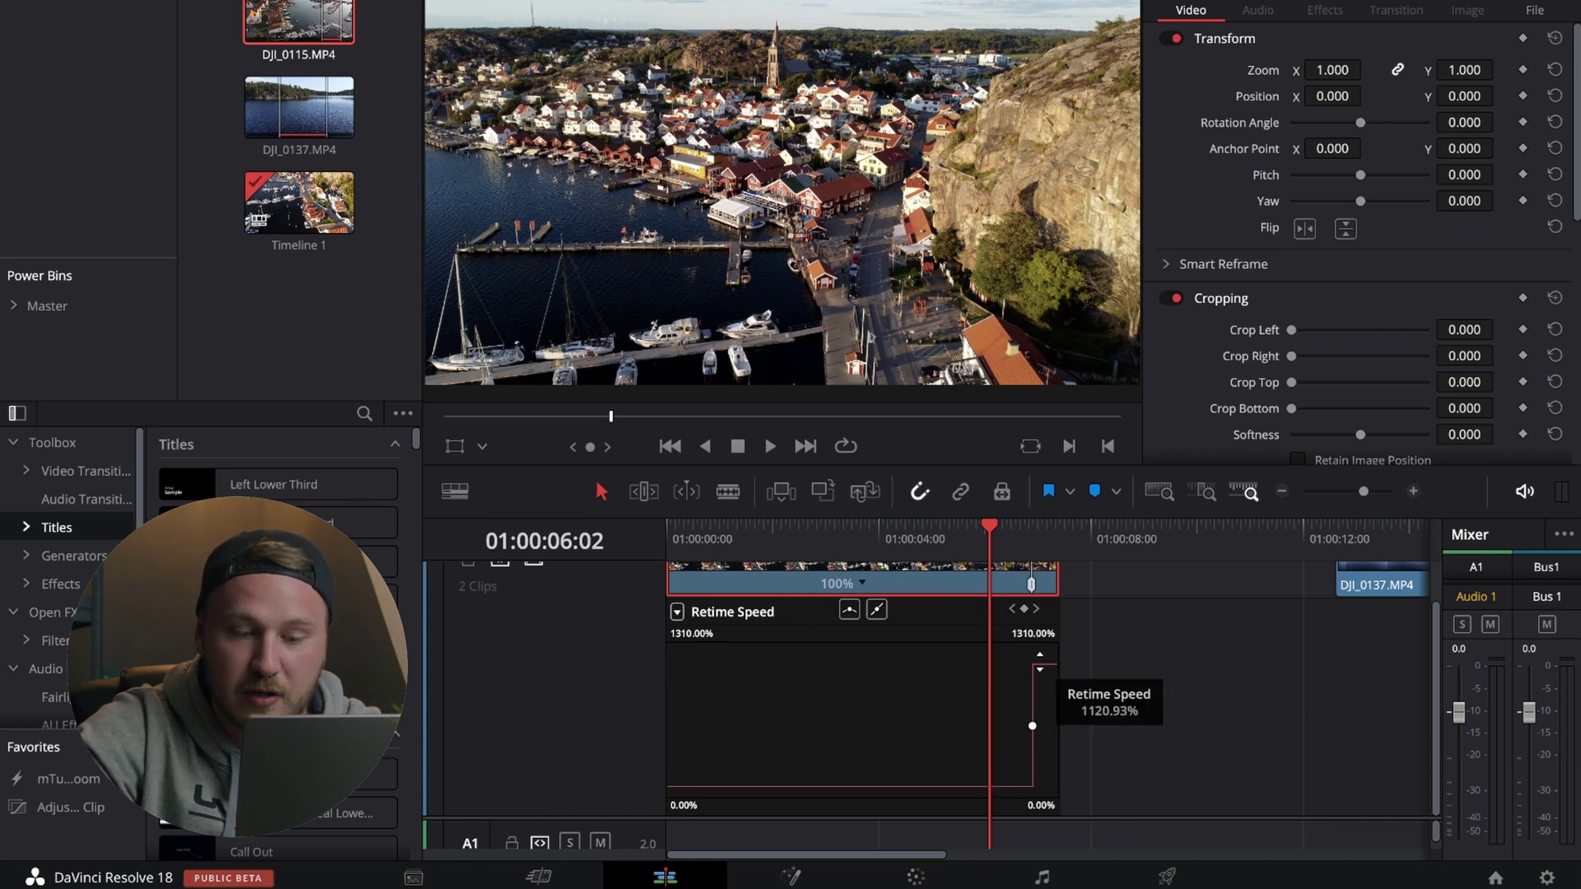
click(983, 527)
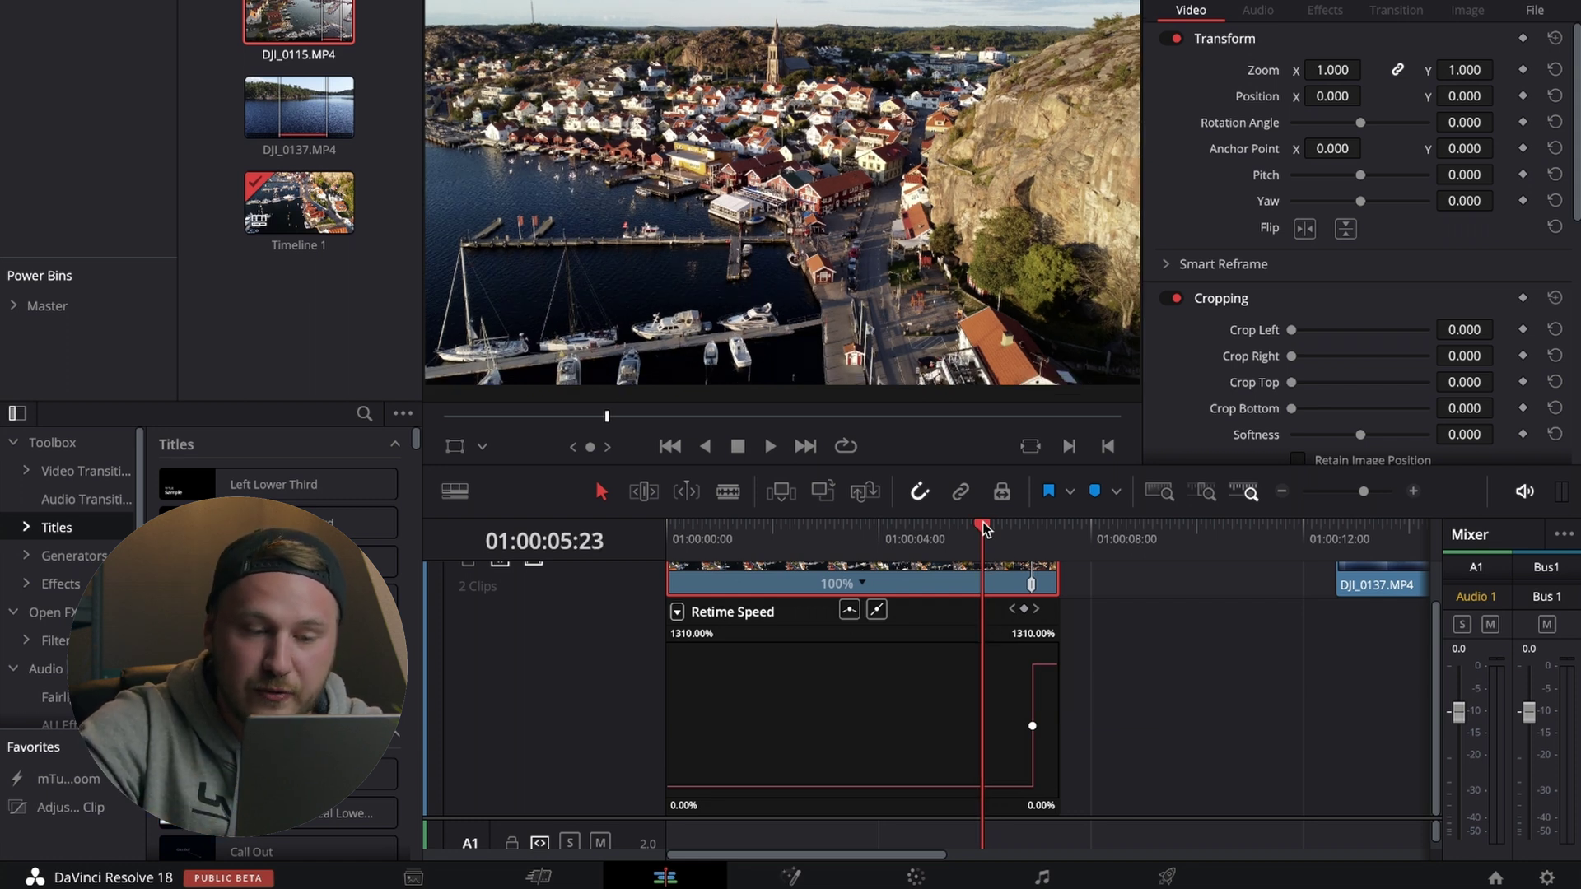
click(1032, 727)
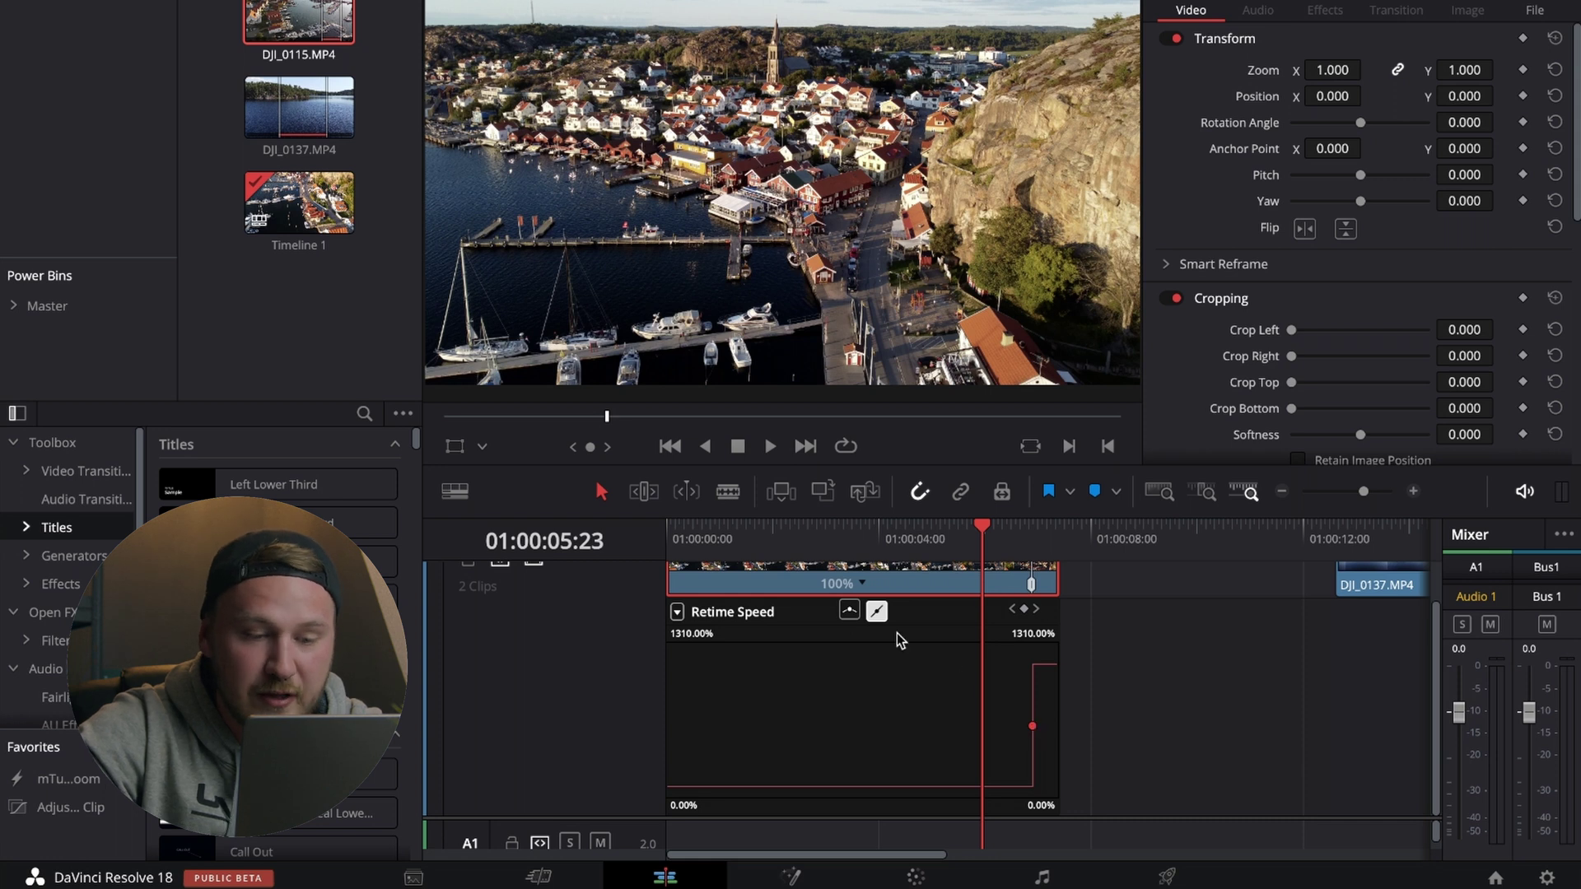
click(849, 611)
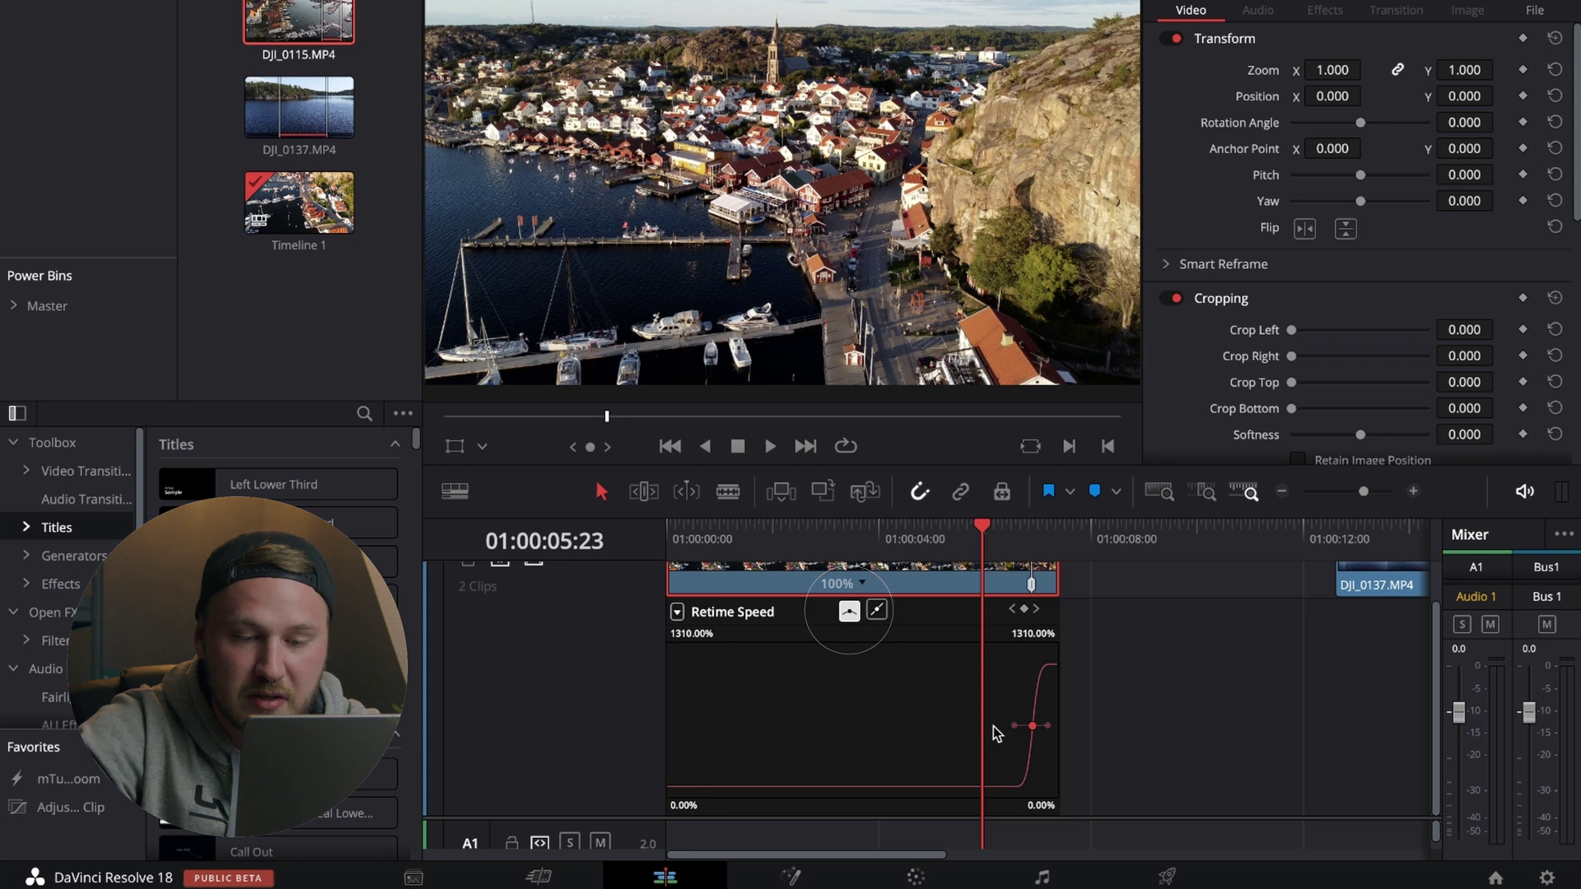
- Lengthen the Bezier handles of the speed keyframe slightly to make the ramp more gradual
key(ctrl+equal)
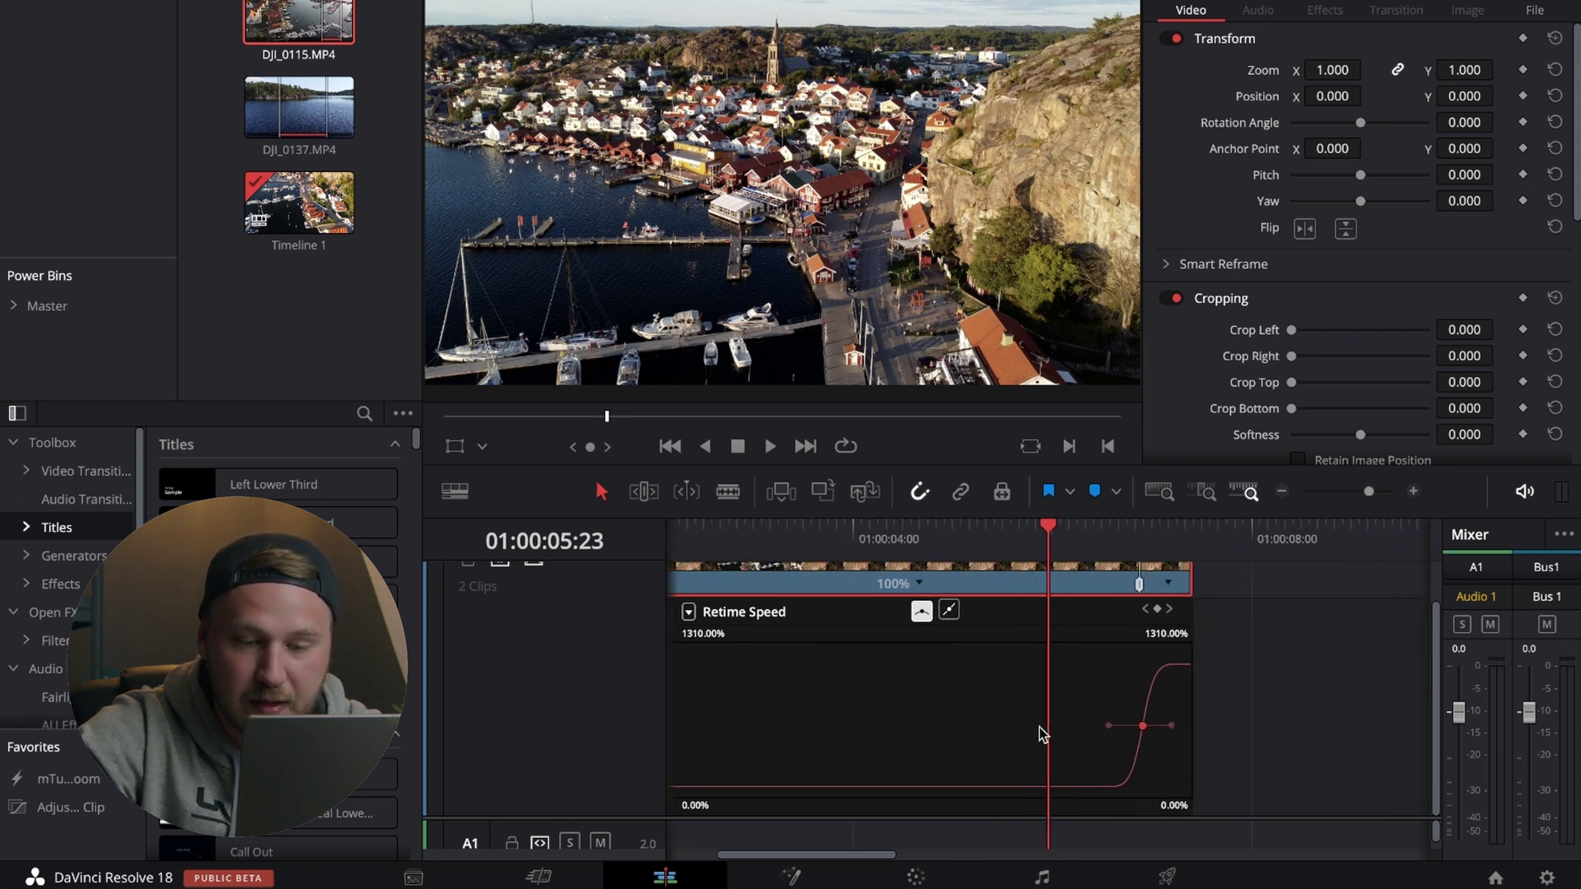
key(ctrl+equal)
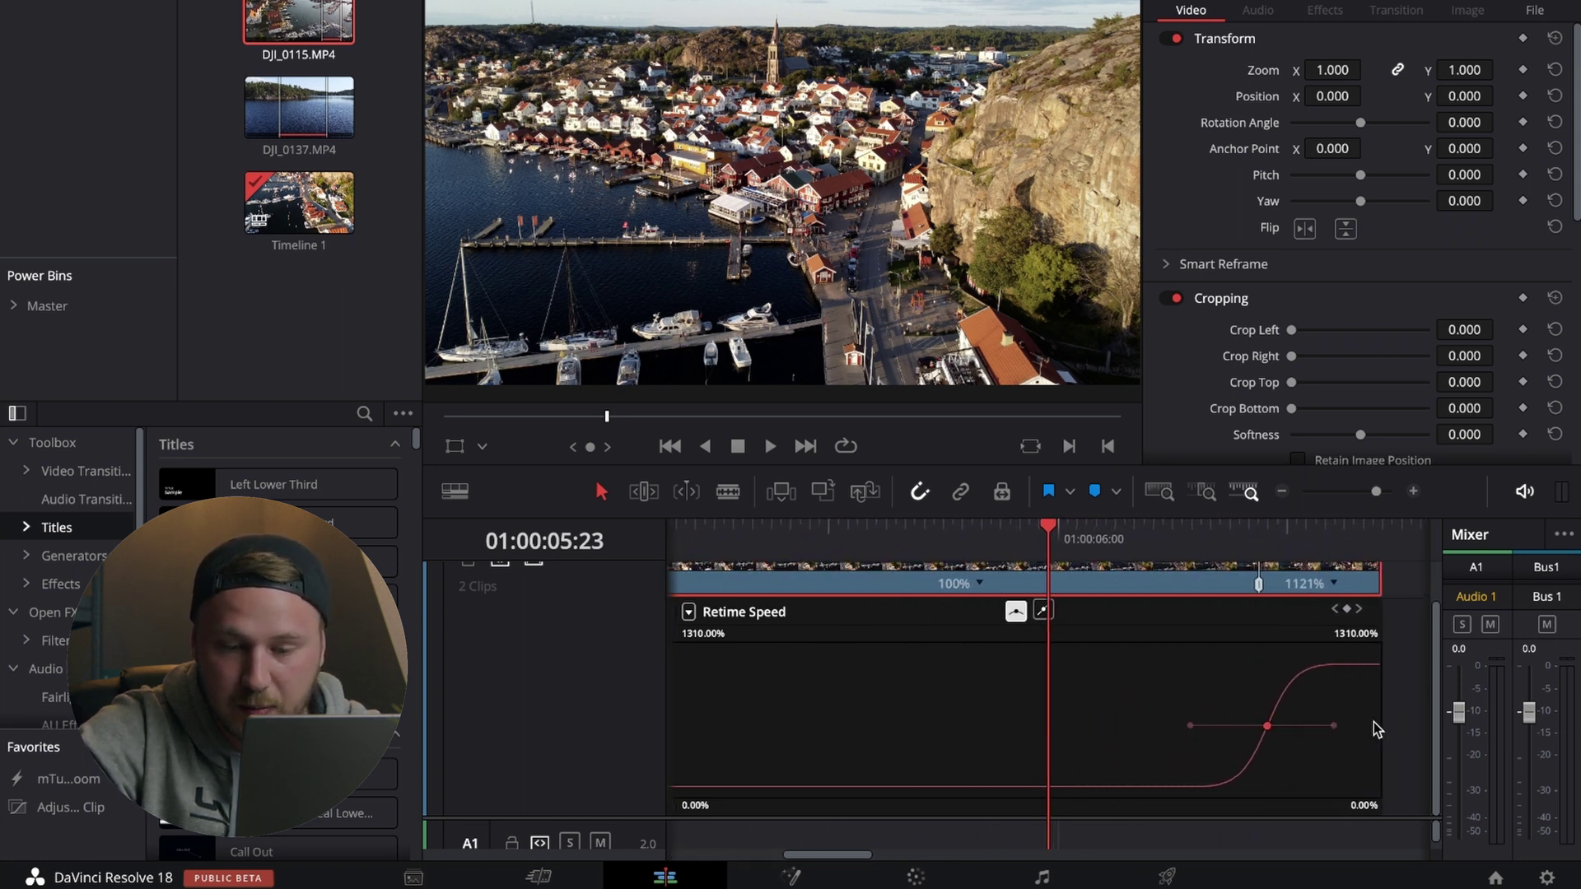
drag(1328, 728, 1330, 727)
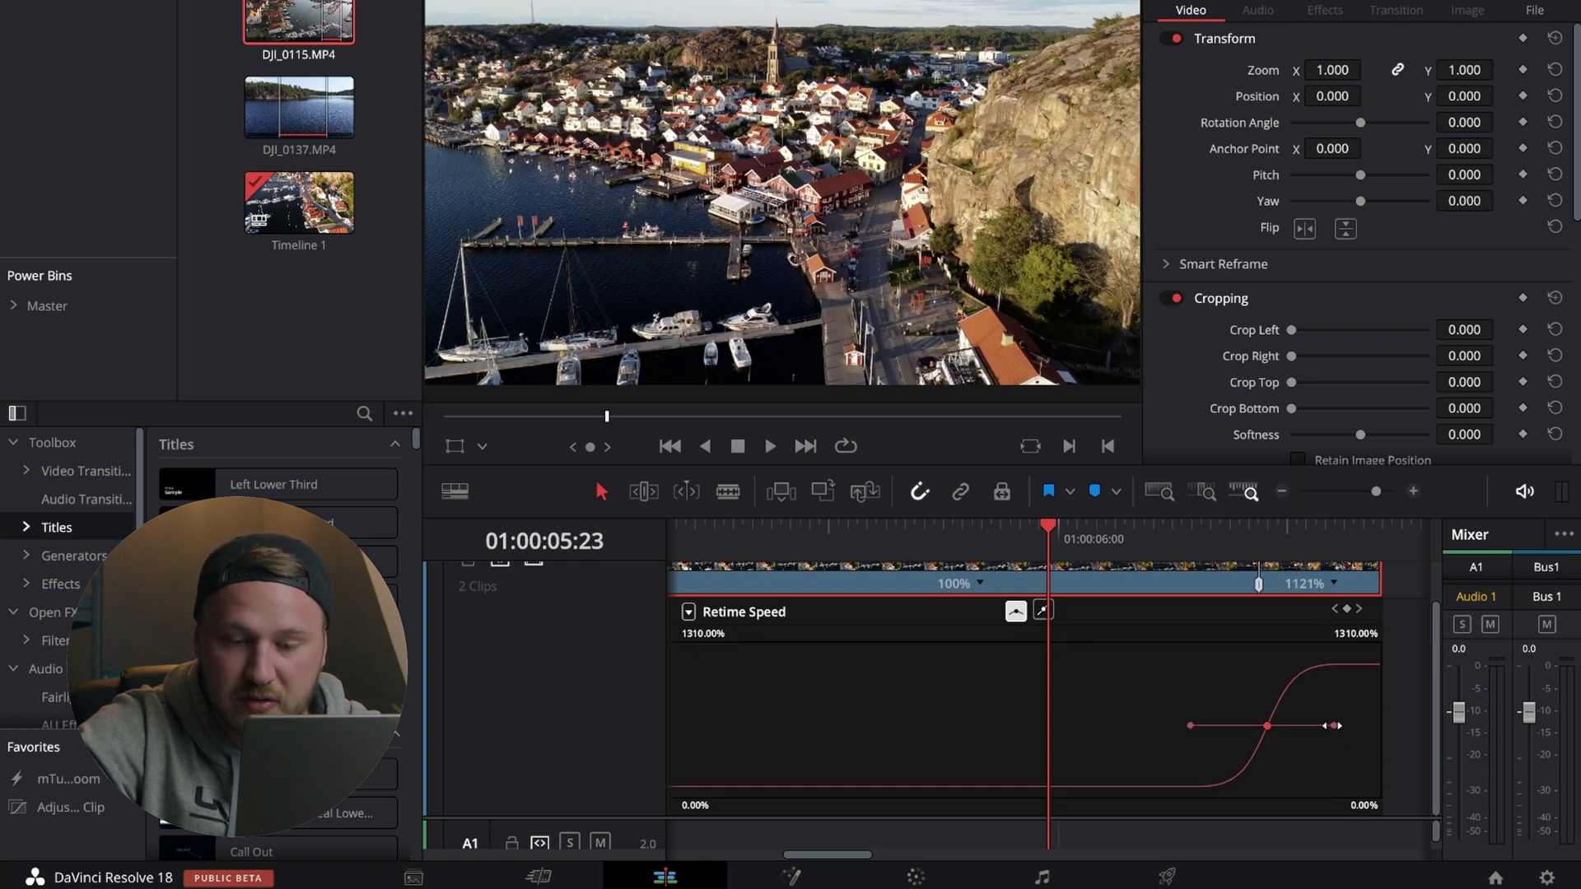
mouse_move(1332, 726)
mouse_down()
mouse_move(1298, 727)
mouse_move(1329, 725)
mouse_up()
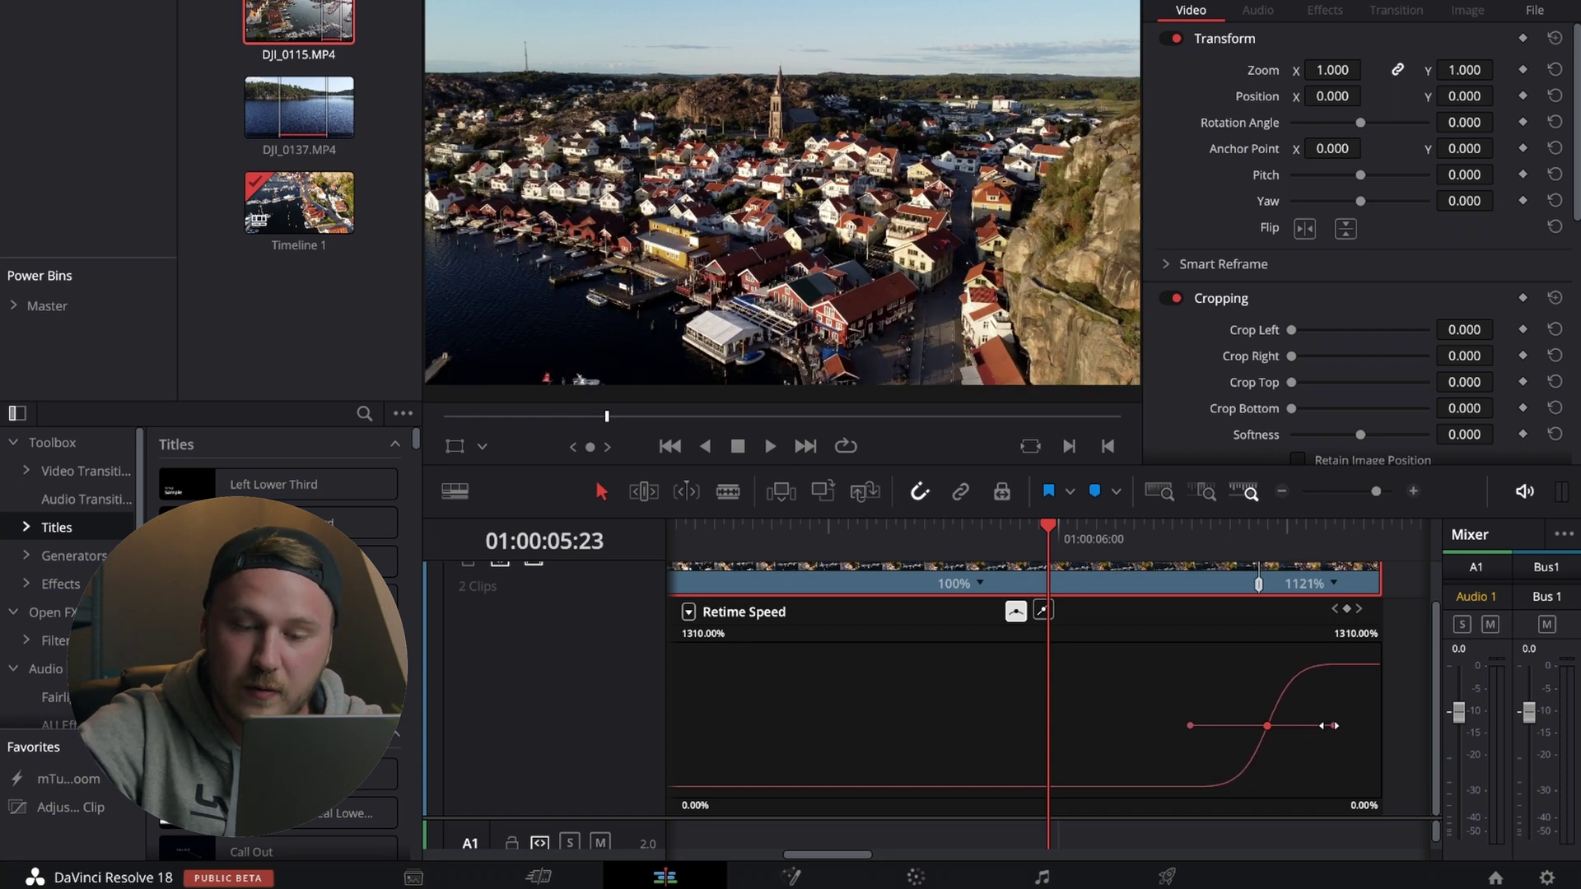
drag(1329, 725, 1339, 726)
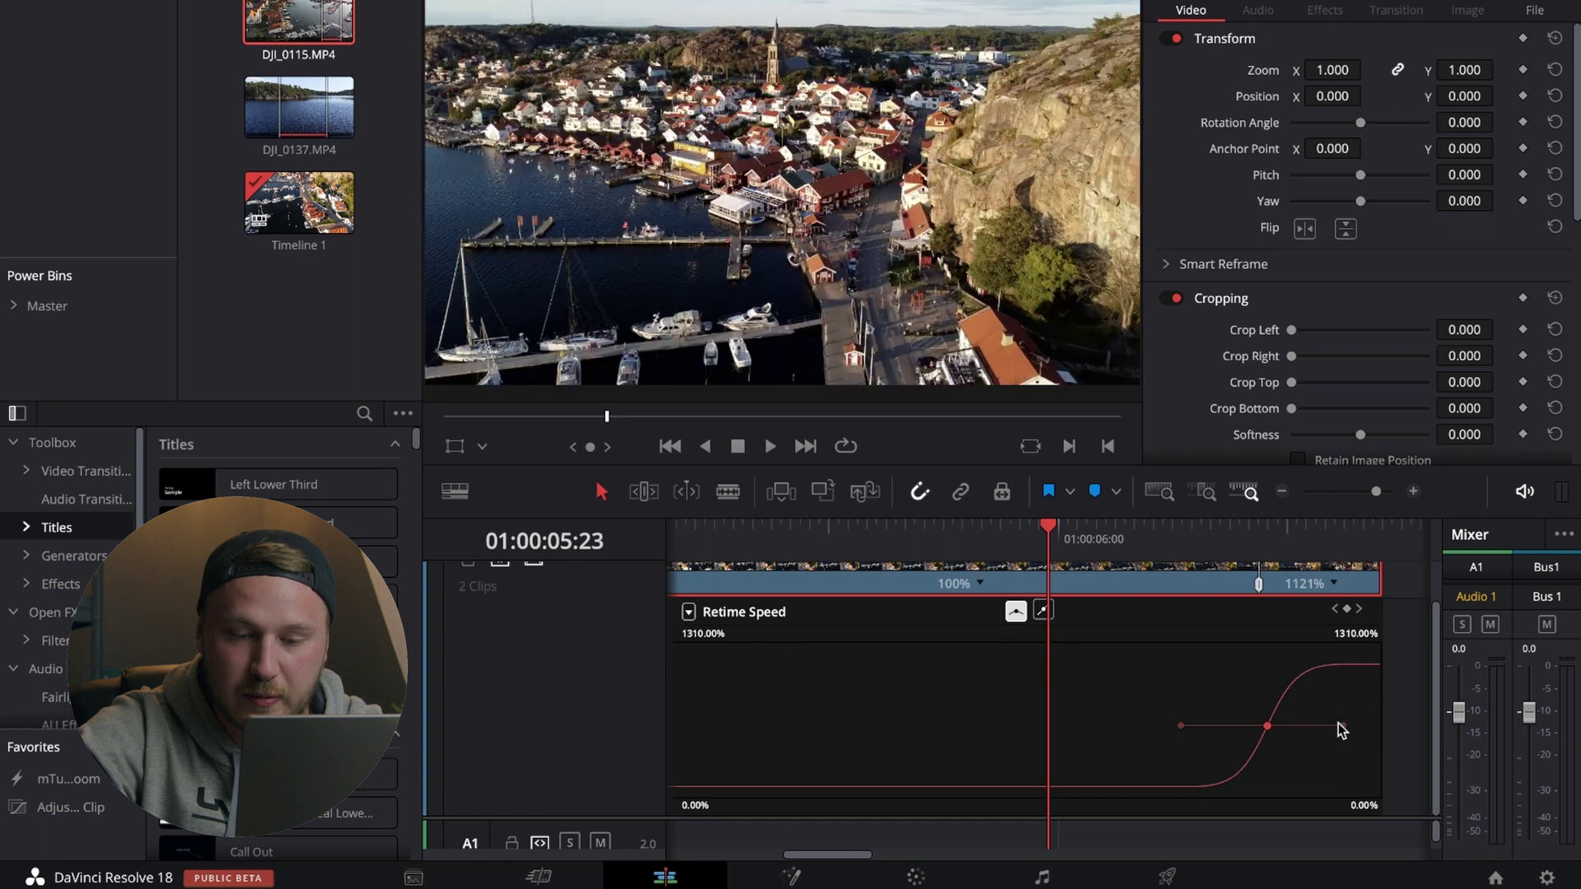
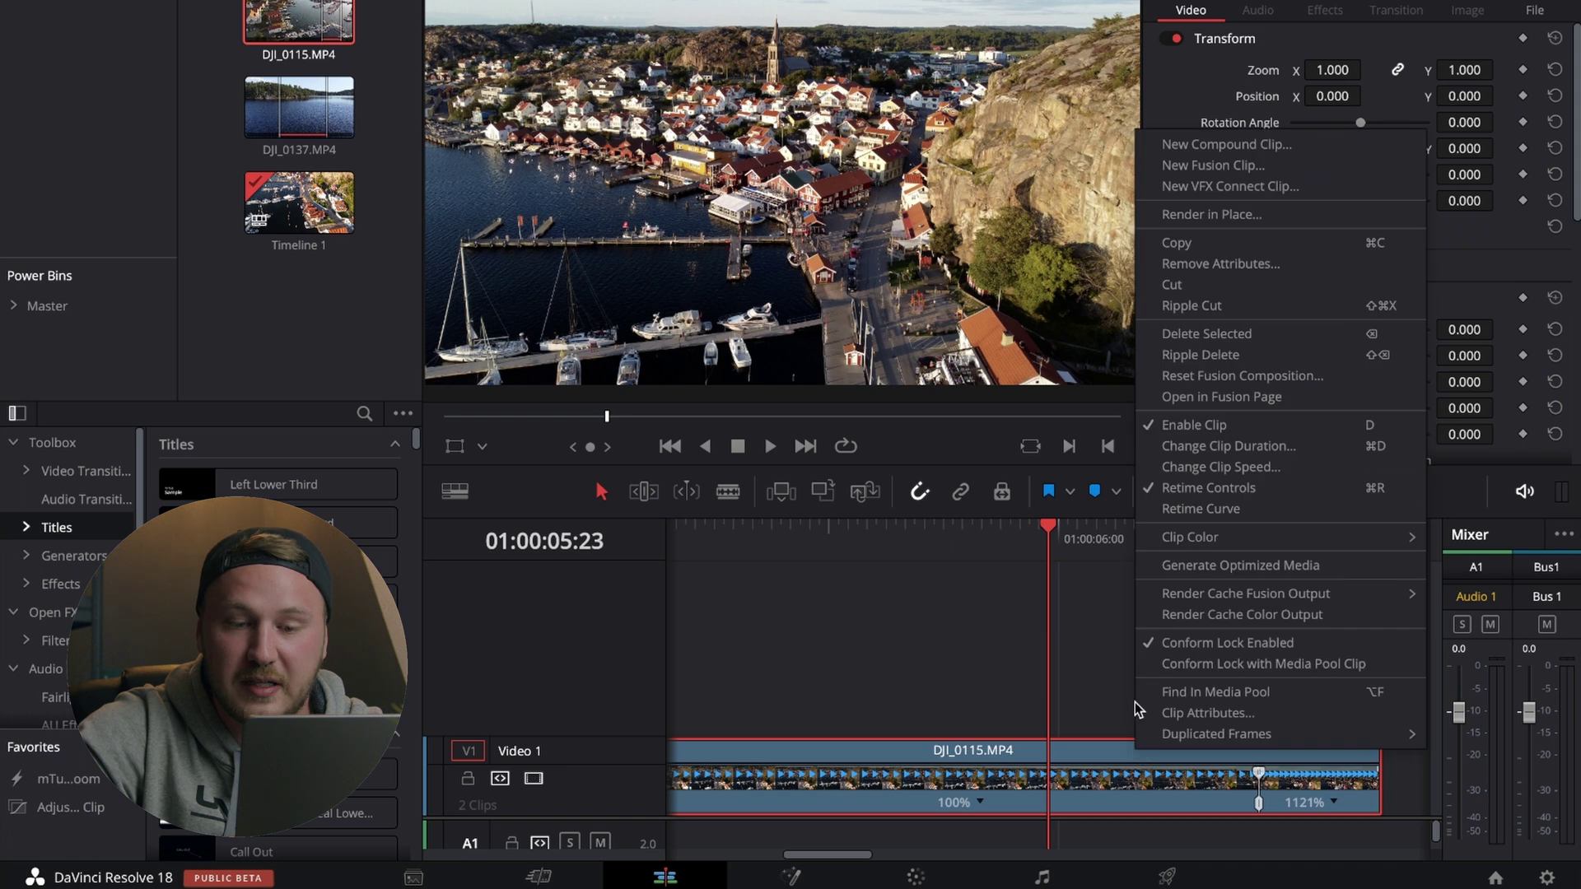
- Hide the retime controls of the DJI_0115.MP4 clip
click(1184, 488)
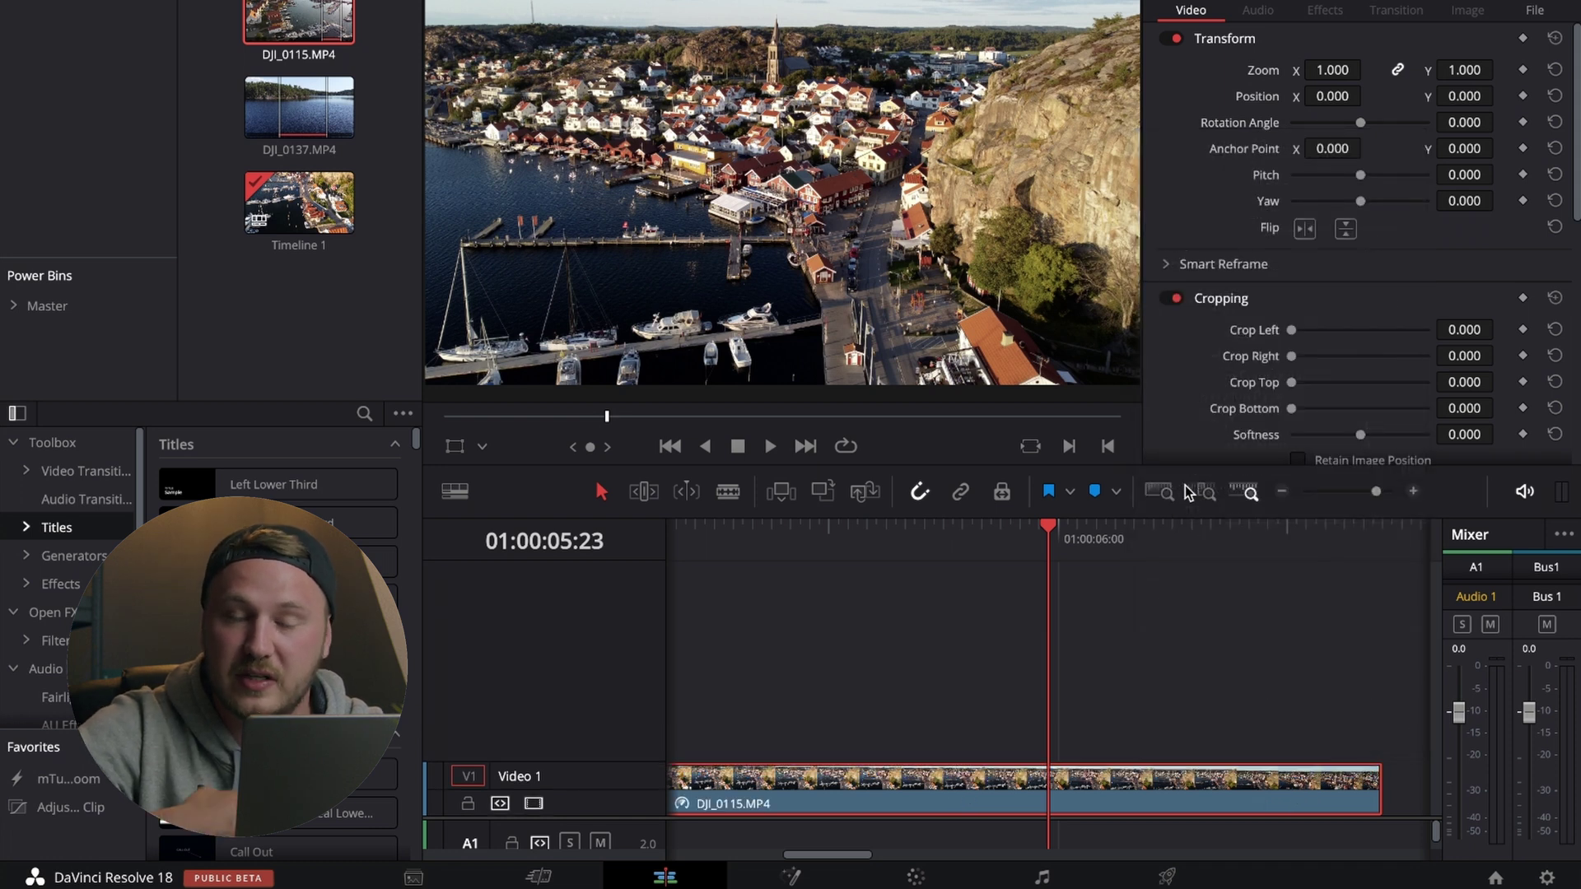
scroll(1228, 681, right, 3)
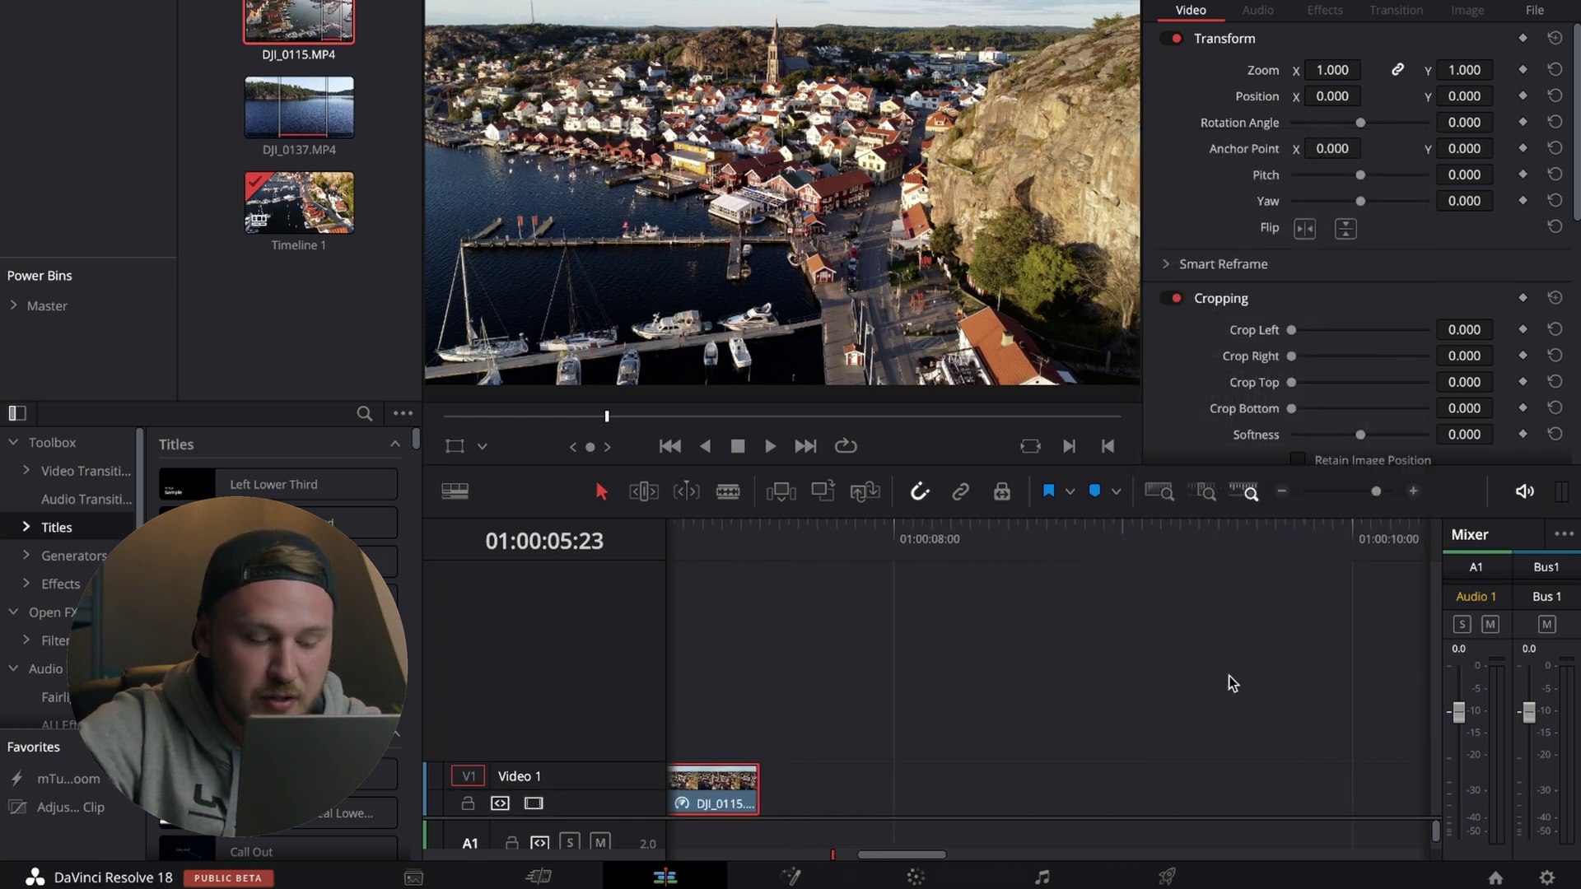
scroll(1228, 681, left, 3)
- Show the retime controls and the retime curve on the DJI_0137.MP4 clip
scroll(1228, 683, down, 3)
click(815, 536)
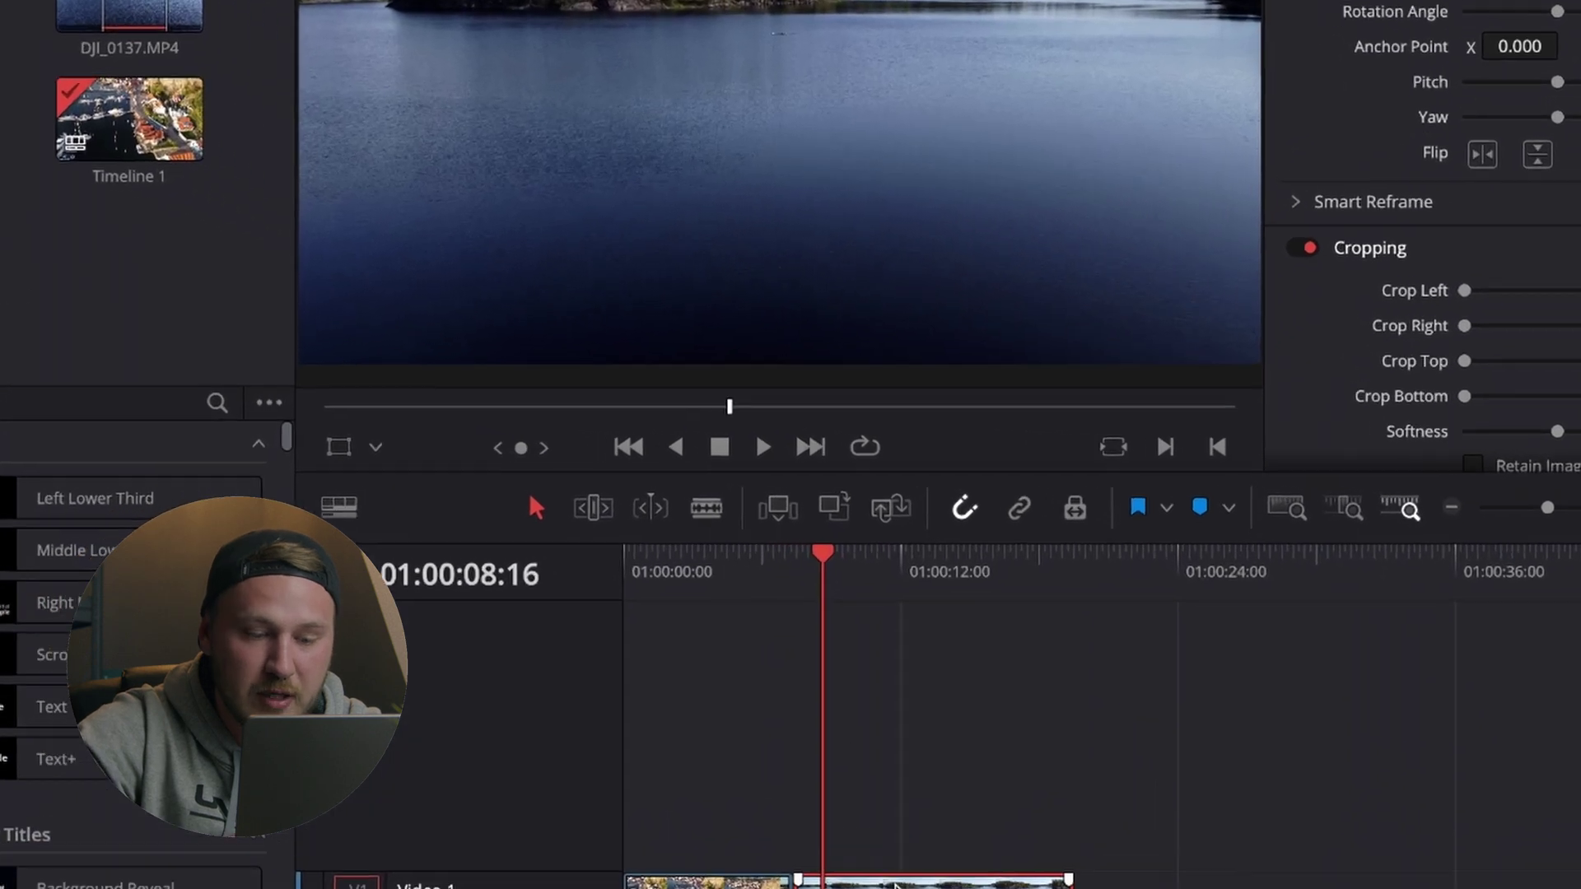
right_click(873, 791)
click(1015, 507)
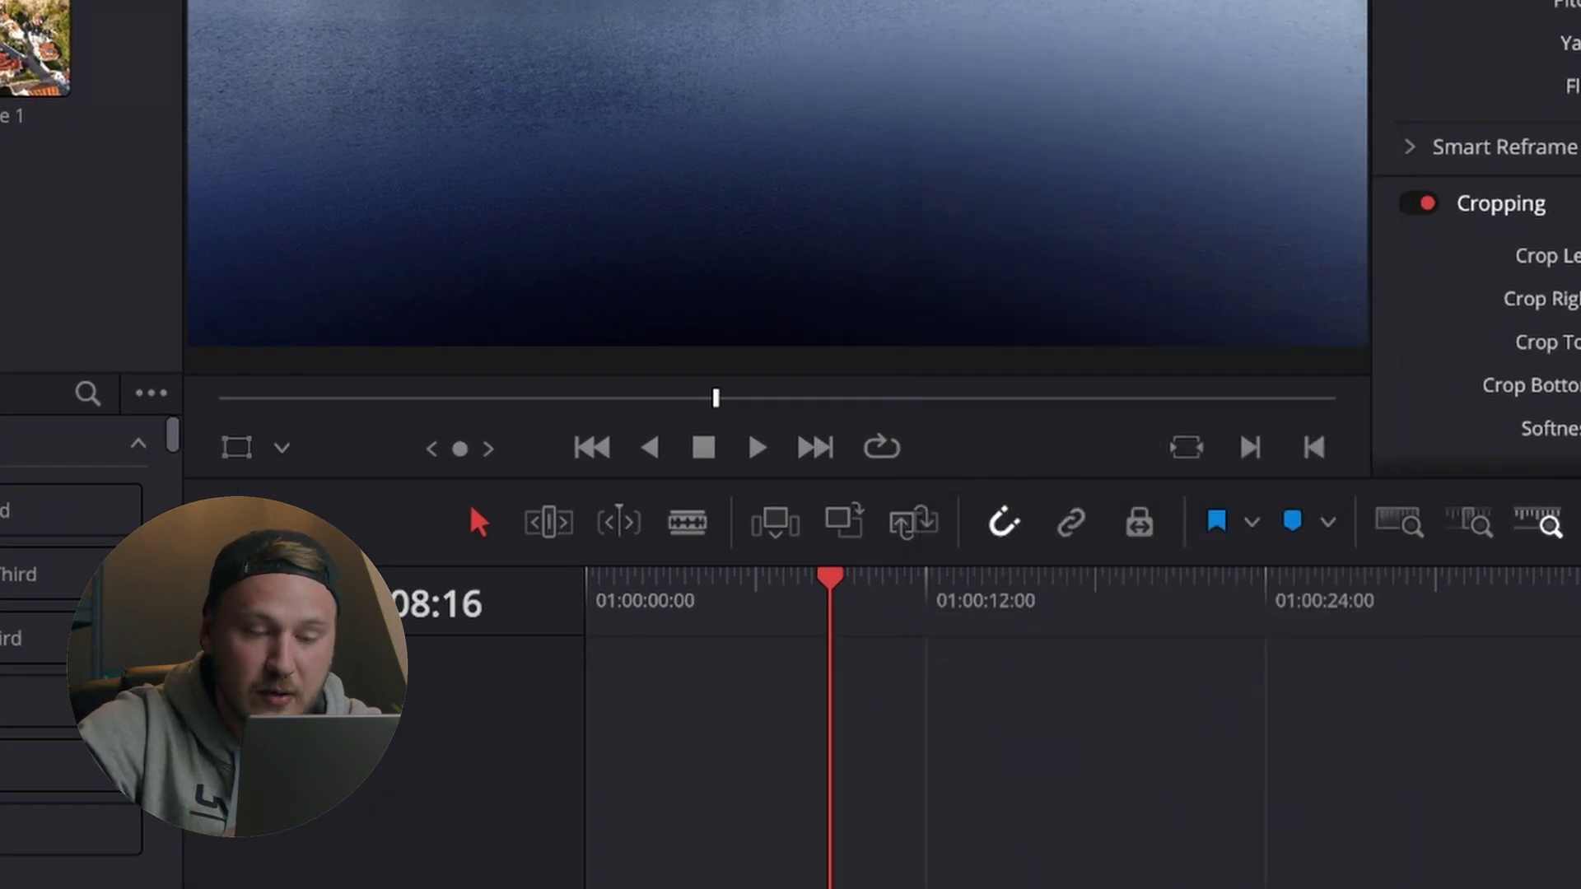
right_click(966, 861)
click(1039, 502)
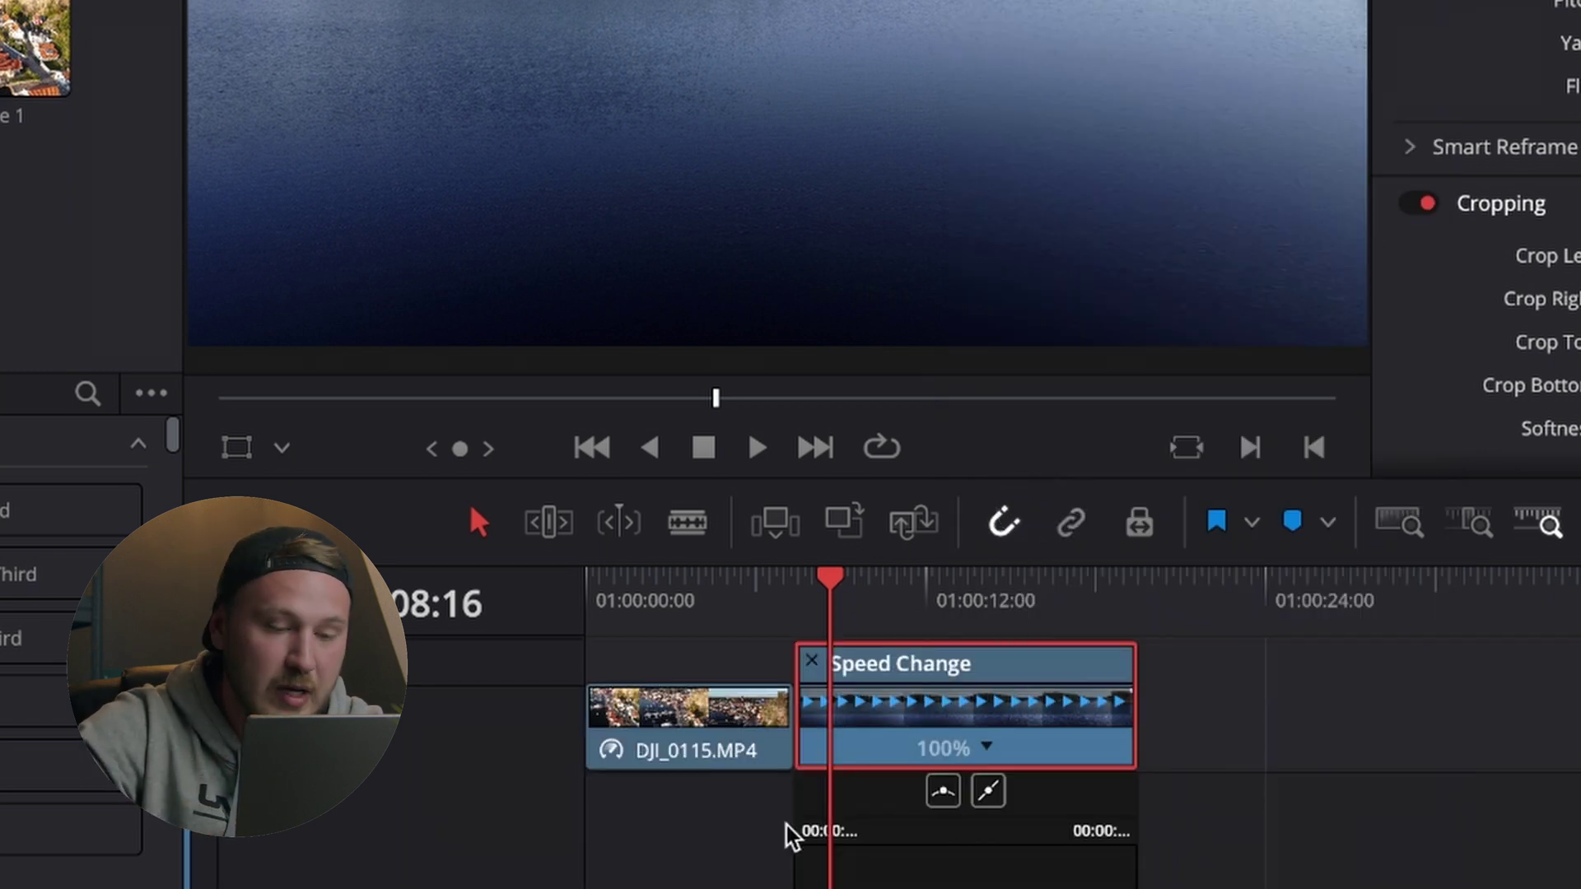
- Switch the DJI_0137.MP4 curve display from Retime Frame to Retime Speed
scroll(786, 834, up, 5)
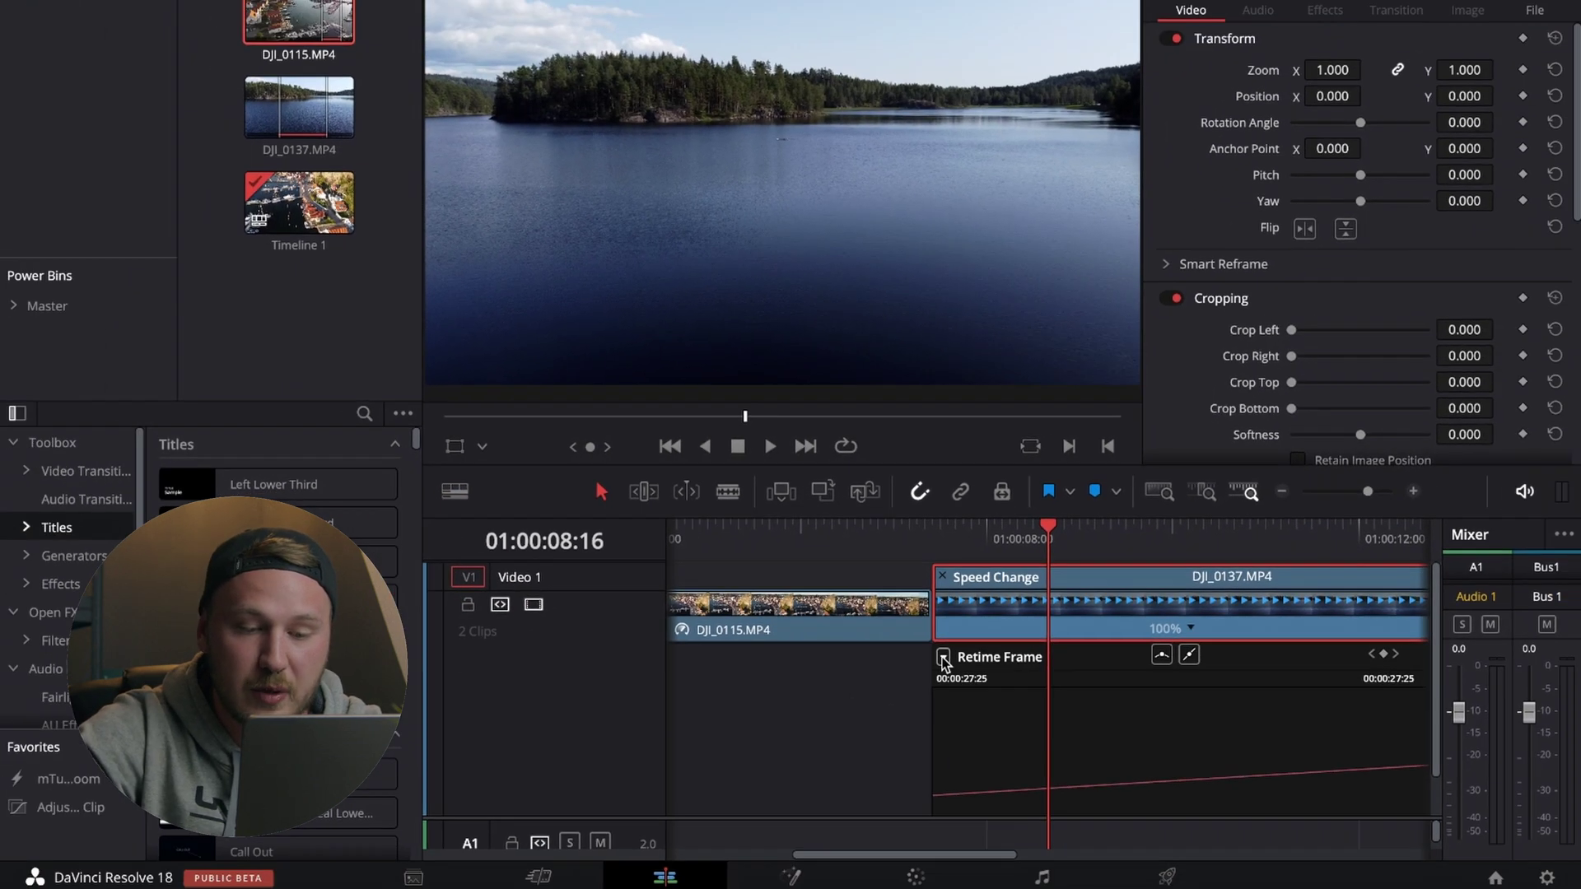
click(944, 657)
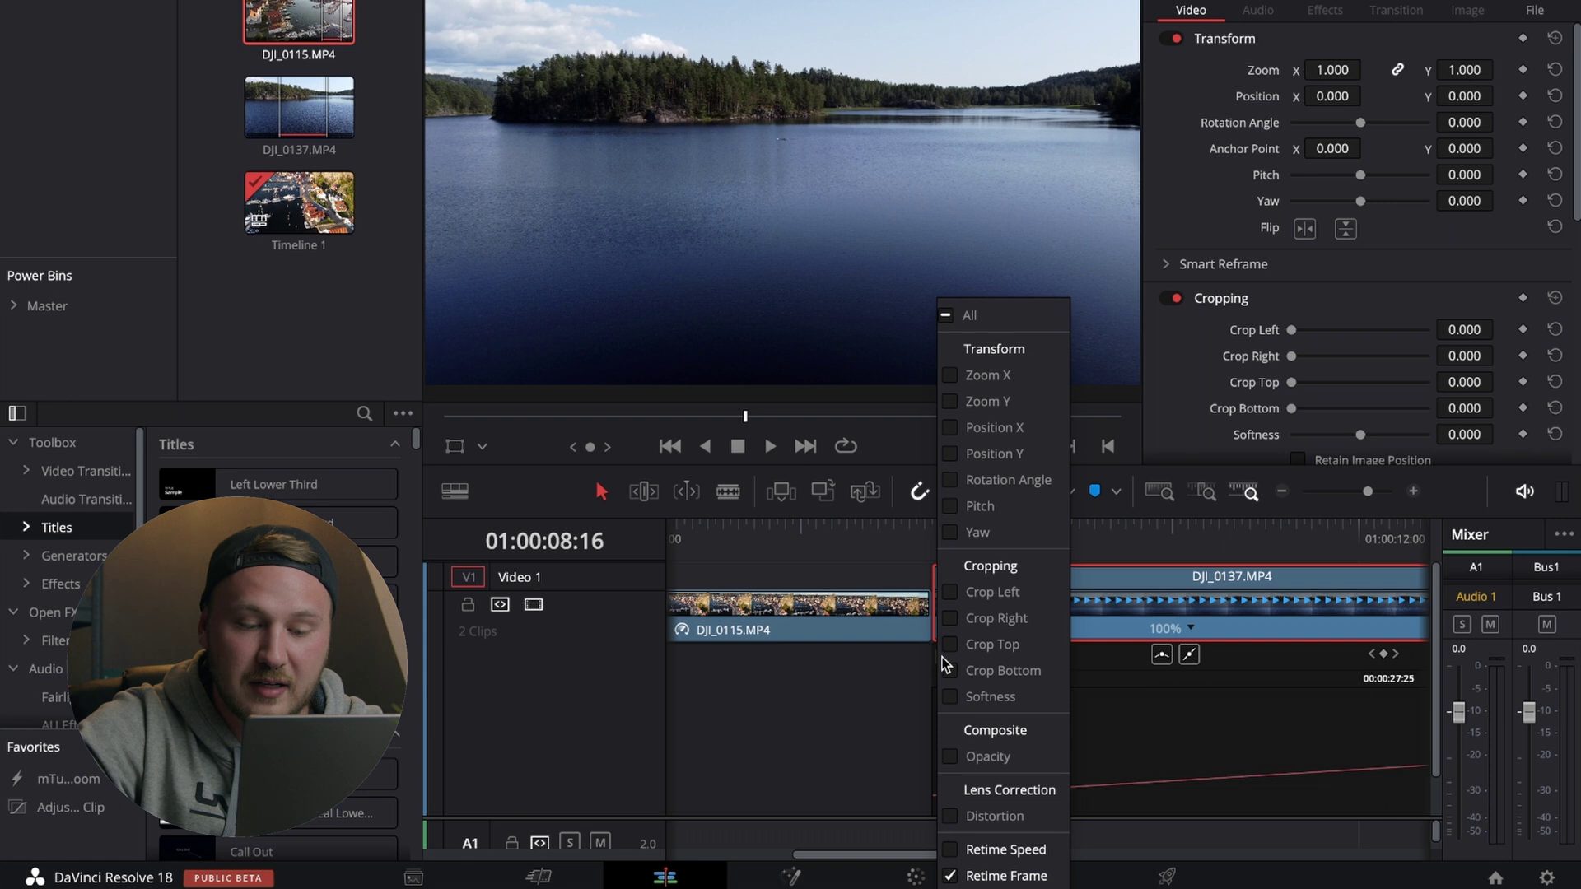
click(950, 876)
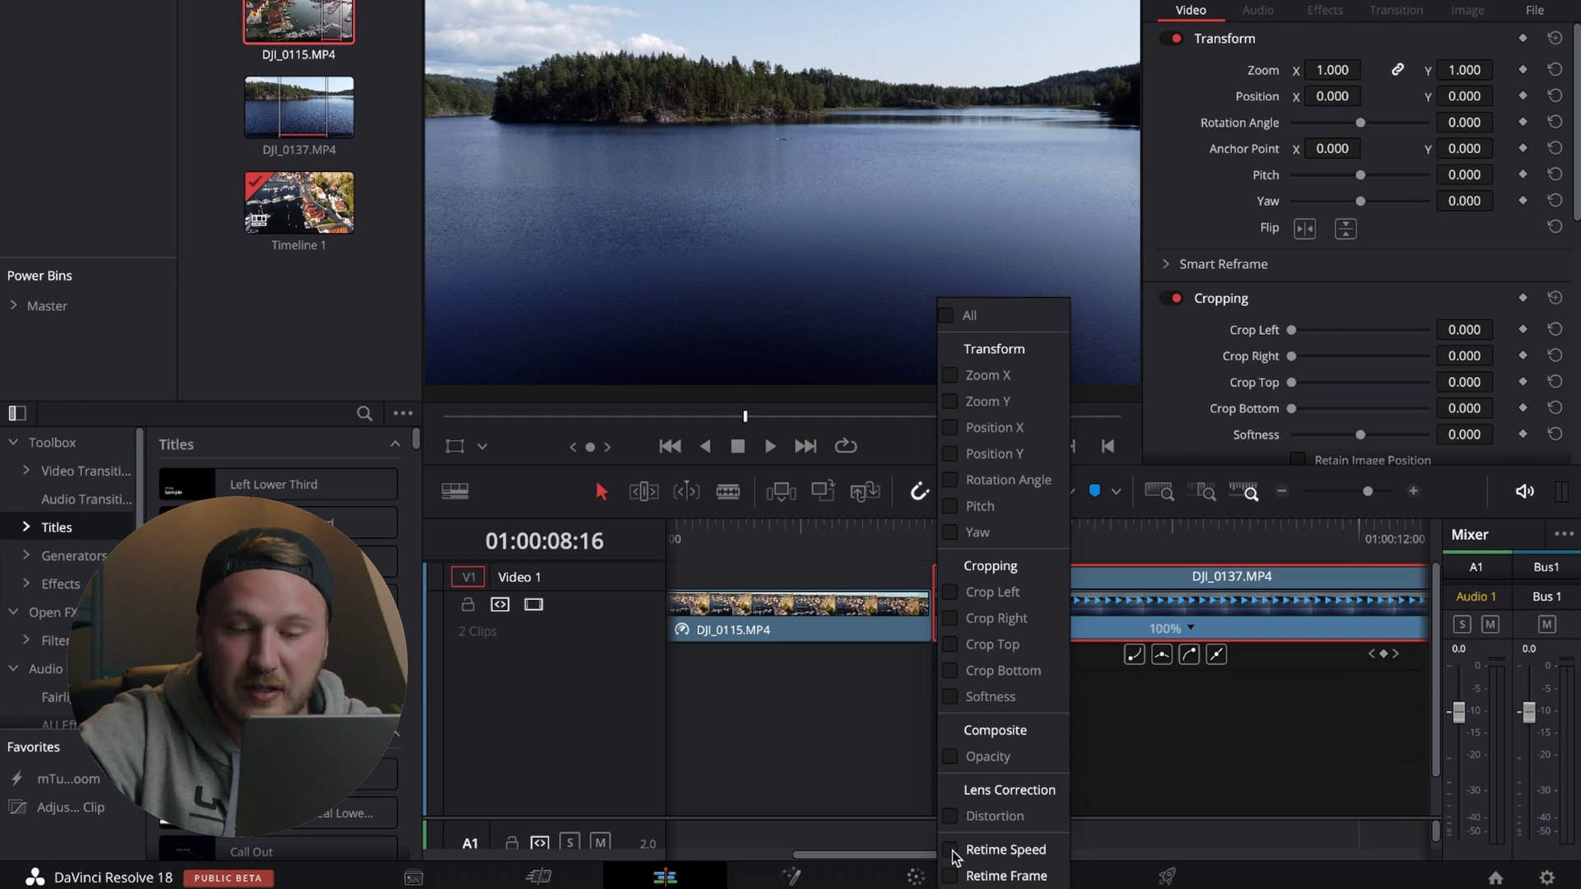
click(951, 850)
click(1092, 790)
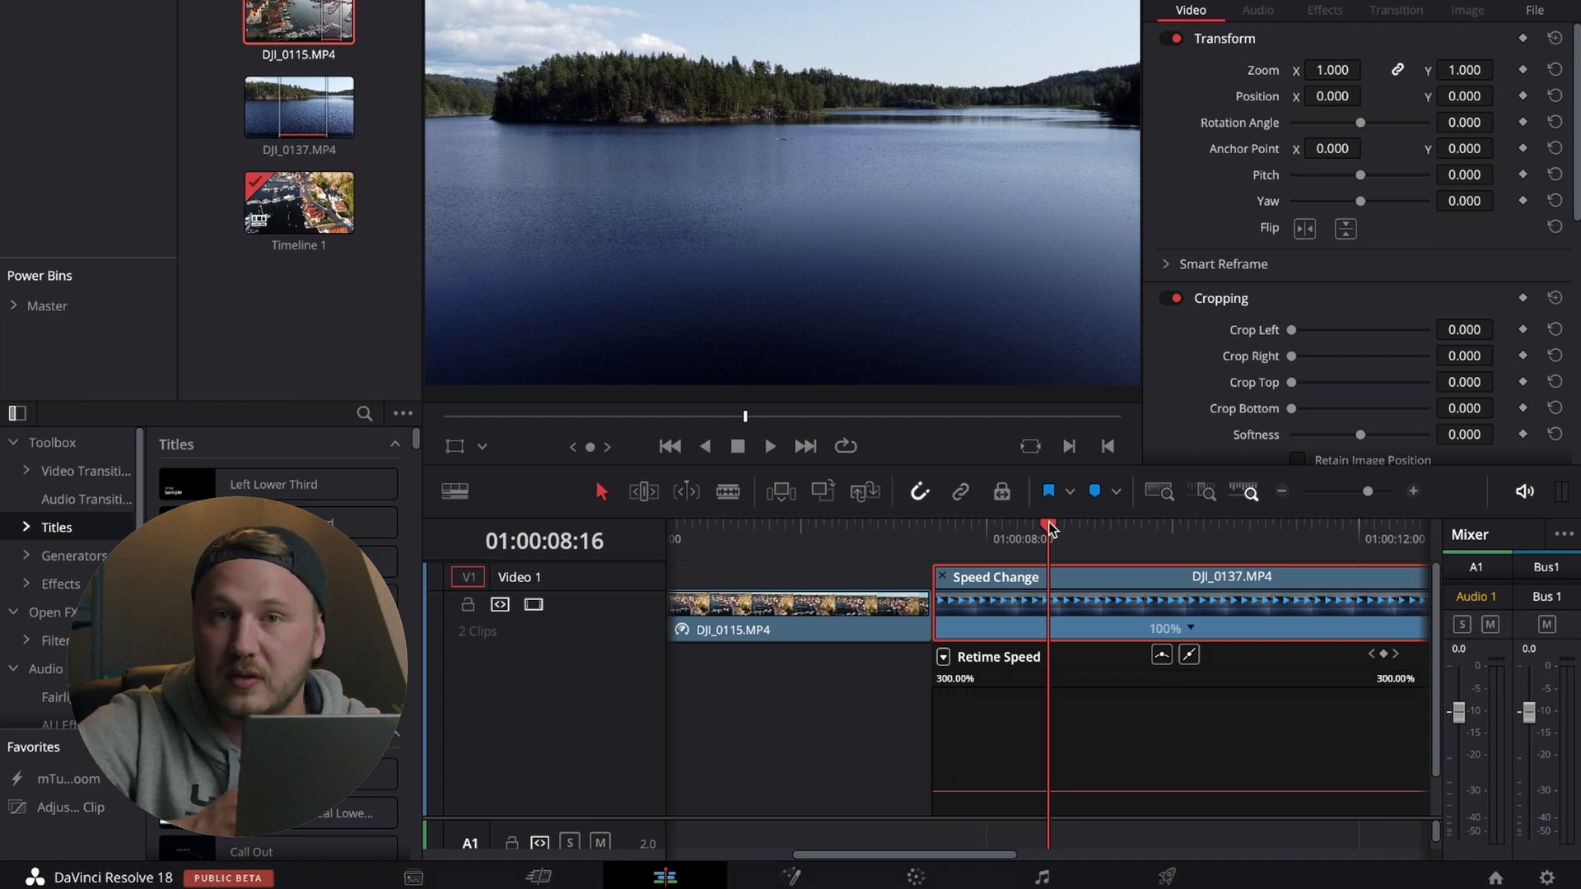
- Add a Retime Speed keyframe to DJI_0137.MP4 at 01:00:13:16, when the boat comes into view
drag(1050, 529, 1366, 537)
scroll(1297, 589, right, 5)
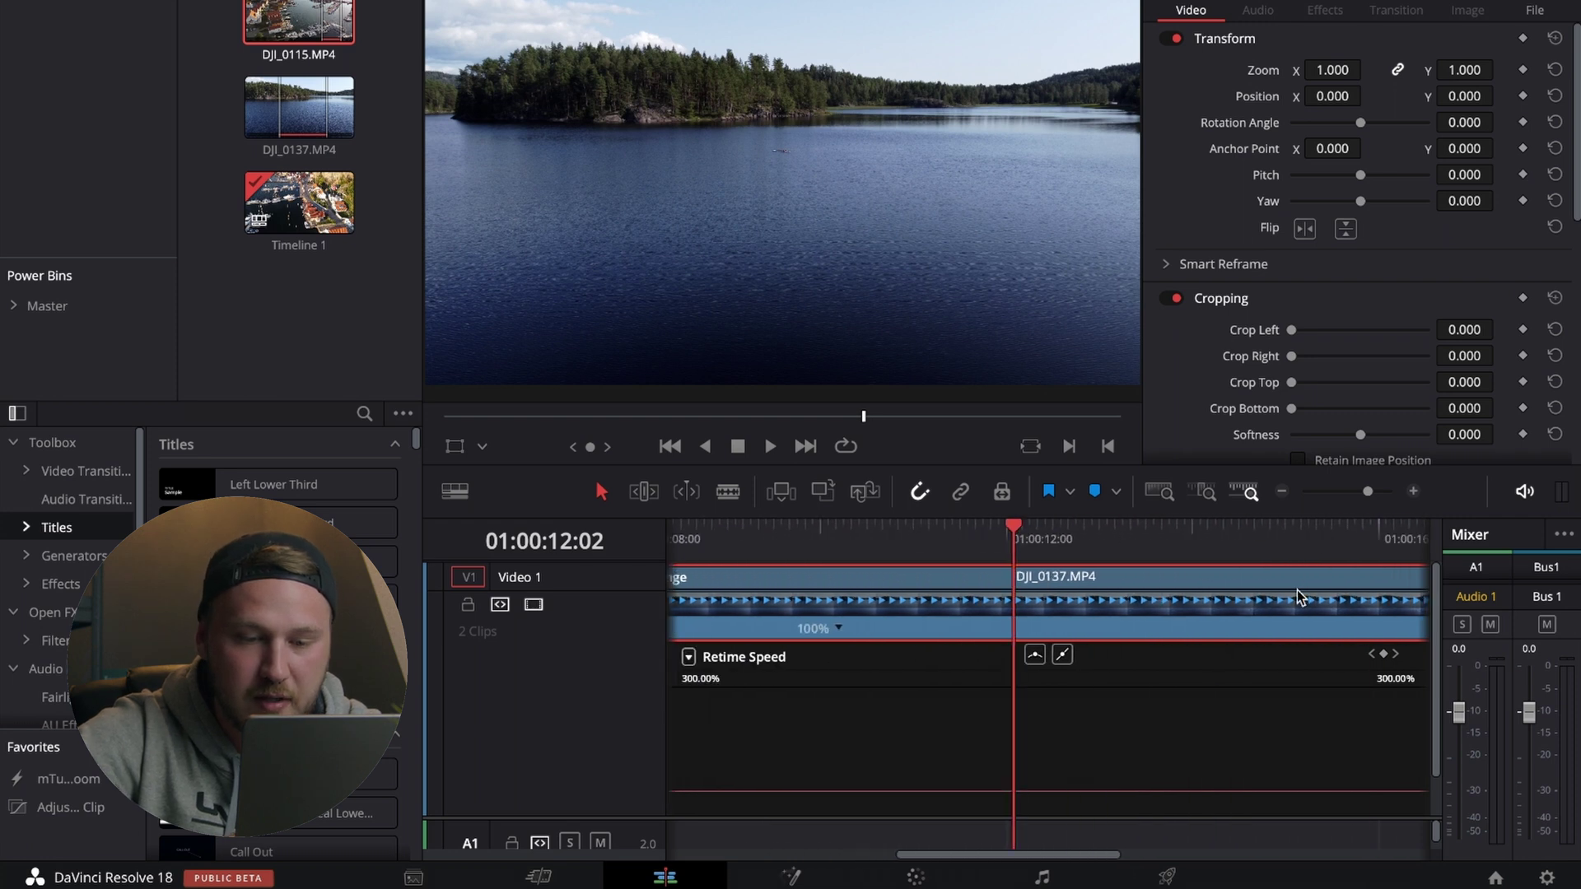
drag(1016, 531, 1163, 530)
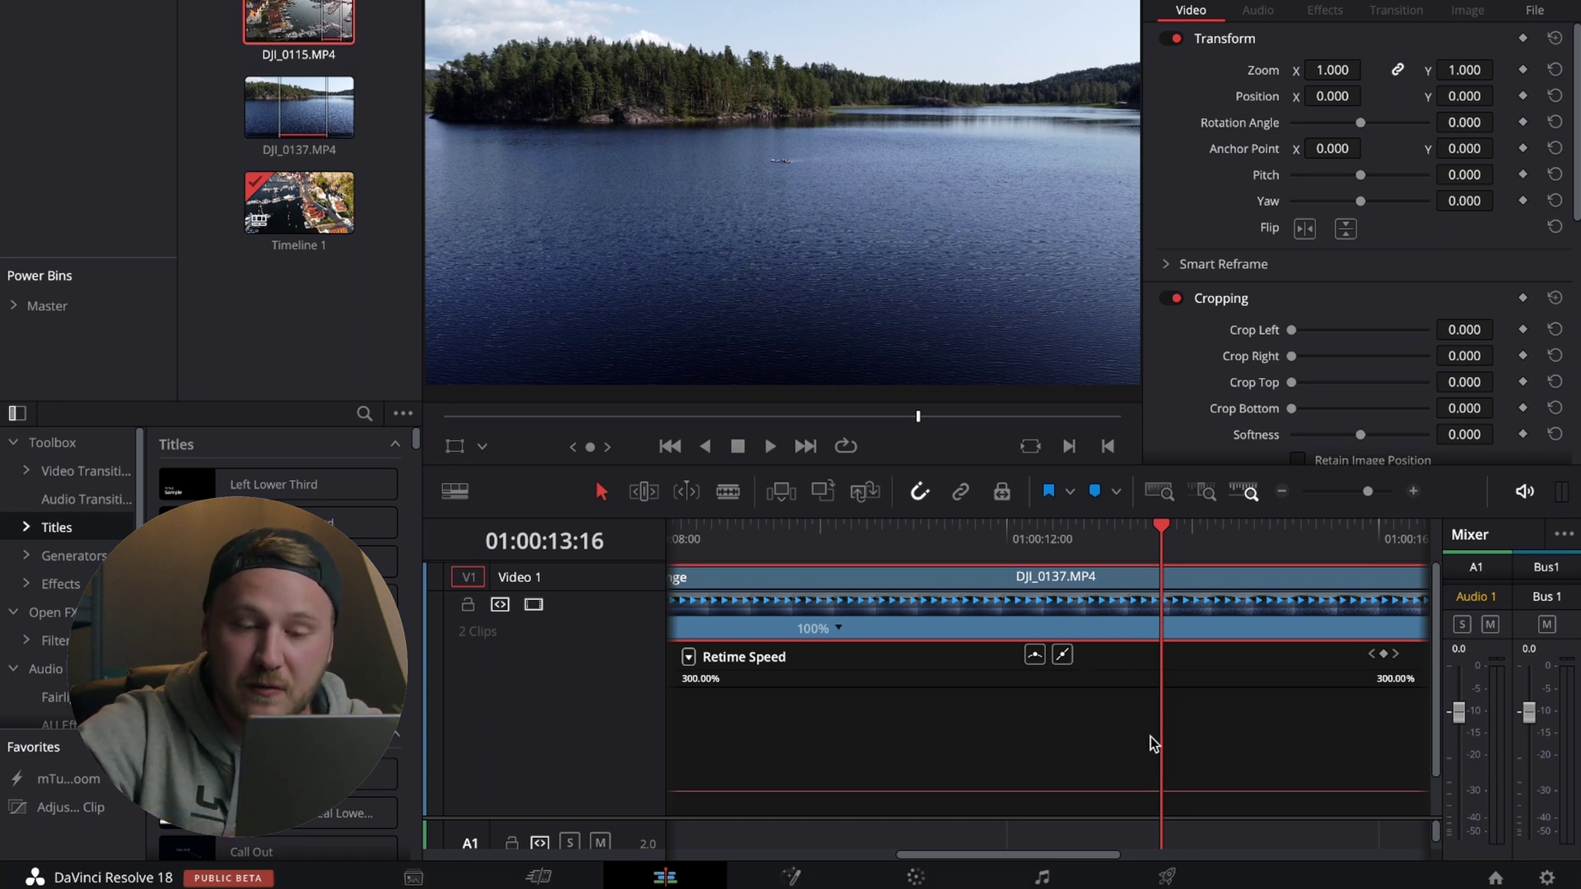
click(1385, 654)
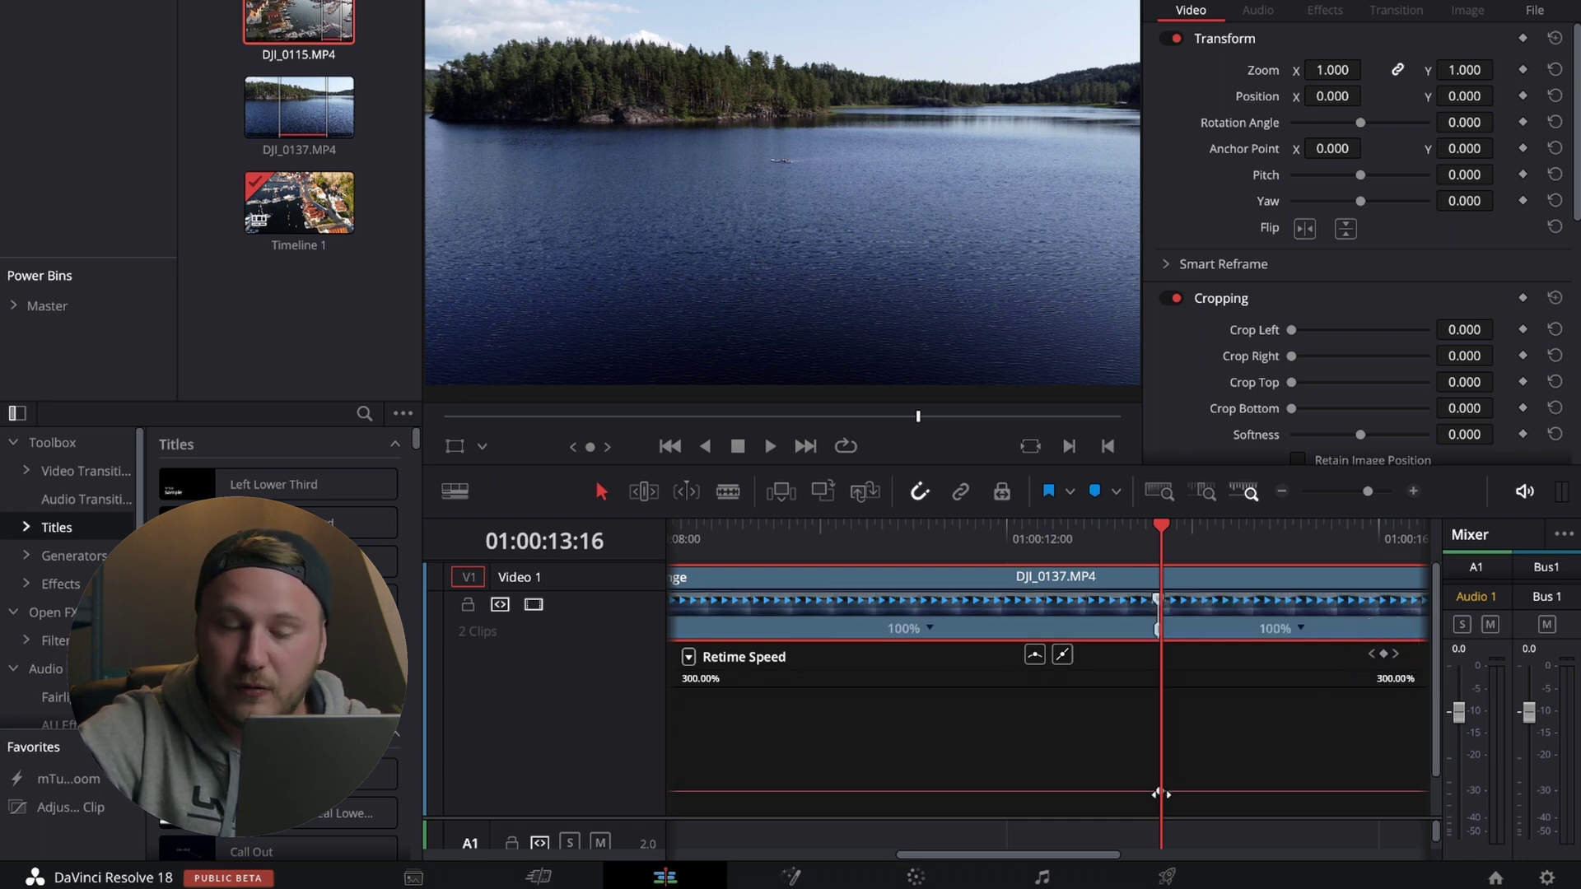
- Extend the DJI_0137.MP4 Retime Speed curve's upper limit to 1040% and raise the section before the keyframe close to that limit
scroll(916, 699, down, 2)
scroll(916, 699, right, 5)
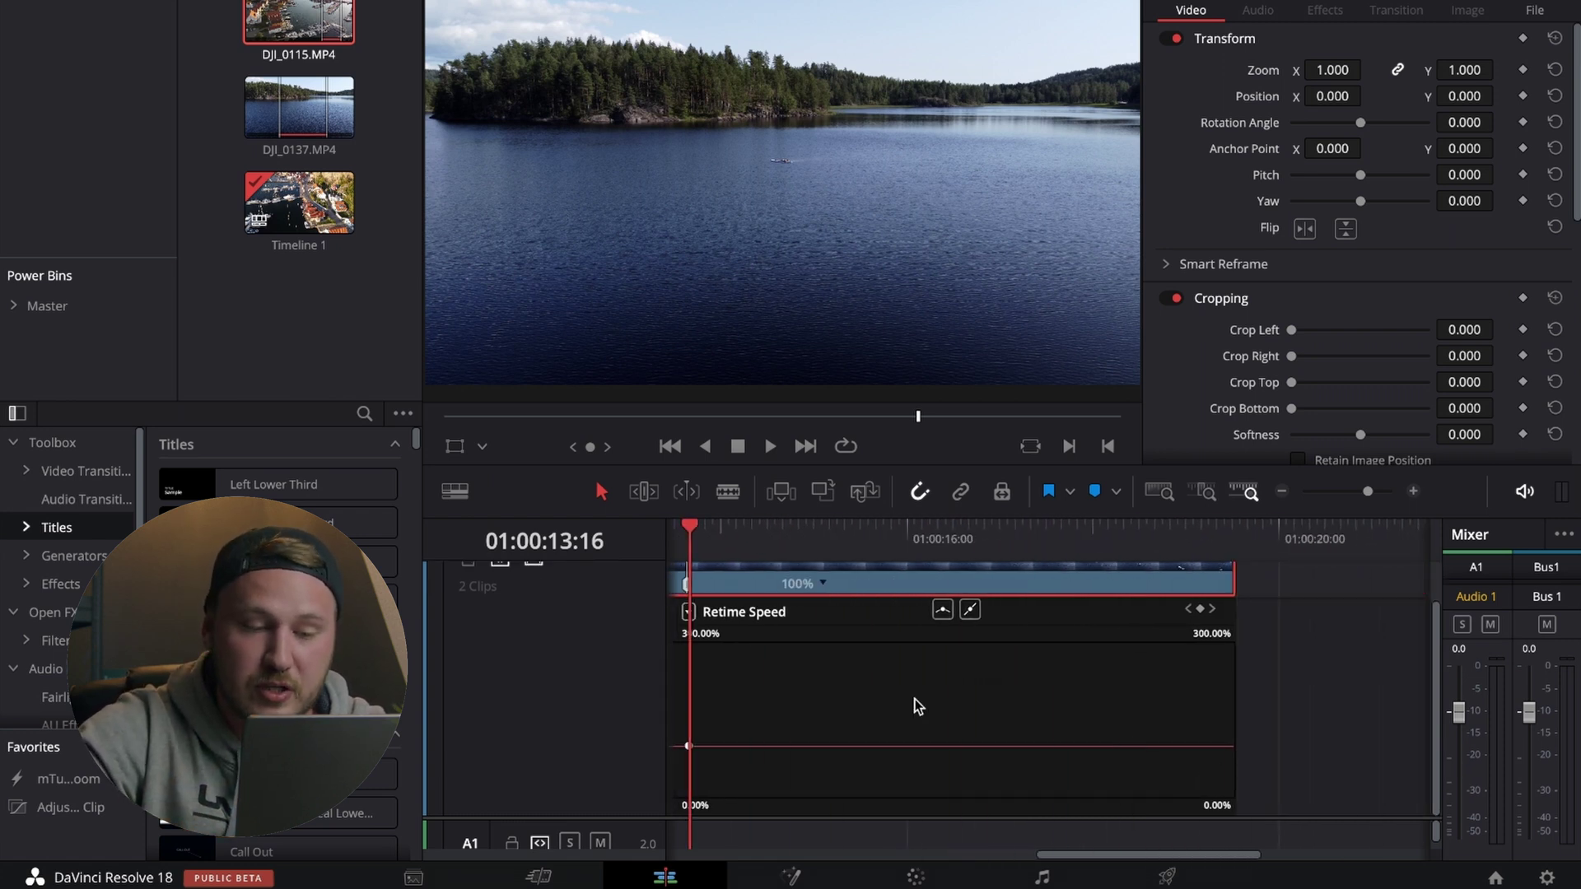
scroll(915, 700, left, 5)
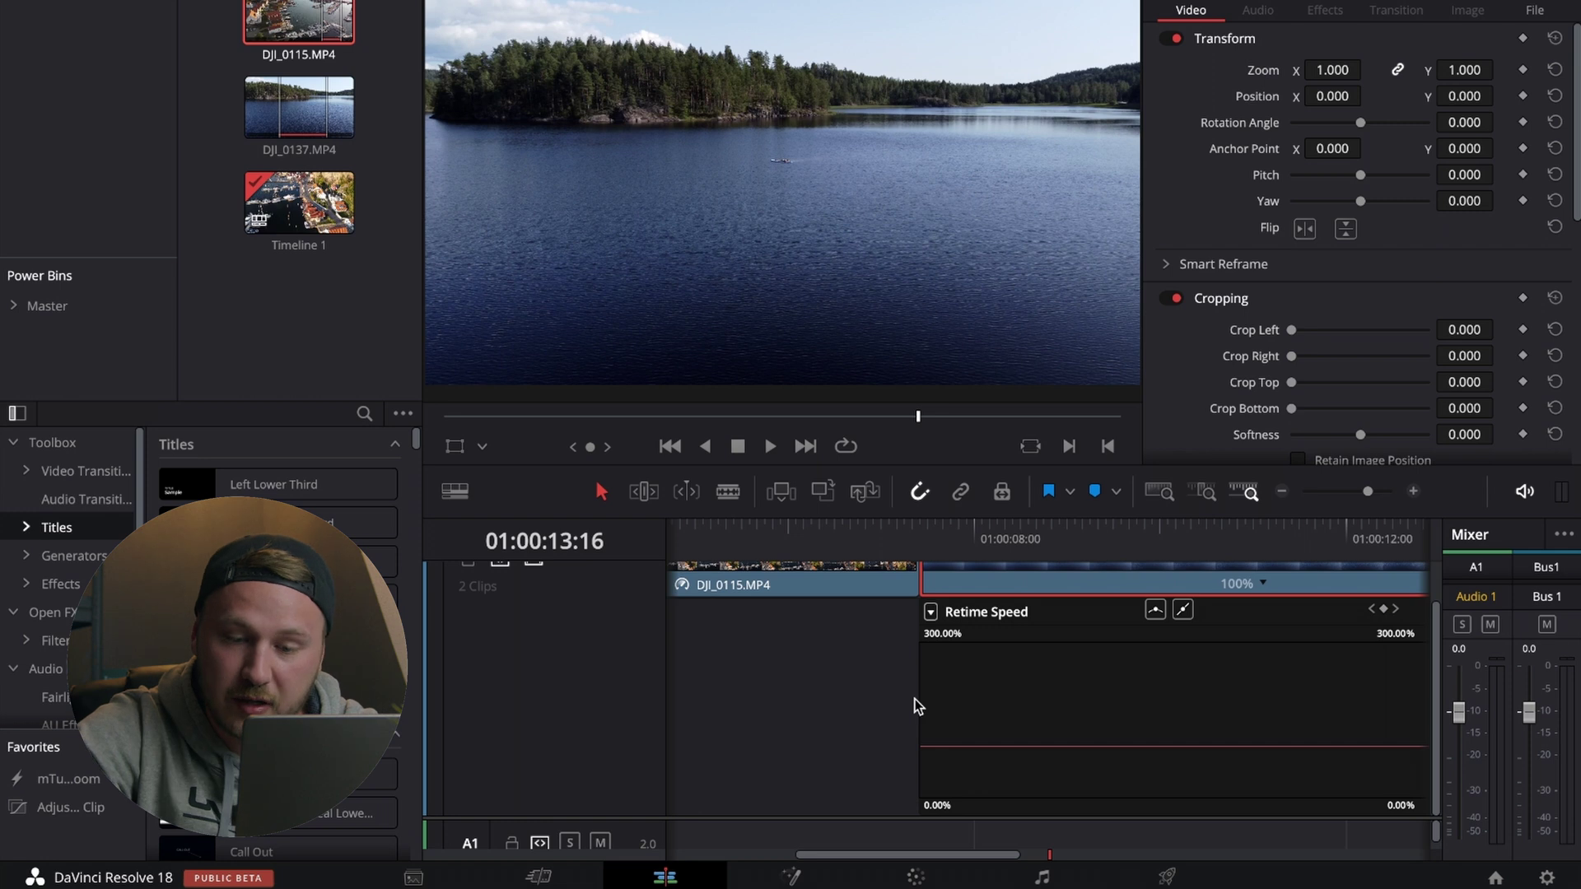
scroll(916, 699, right, 1)
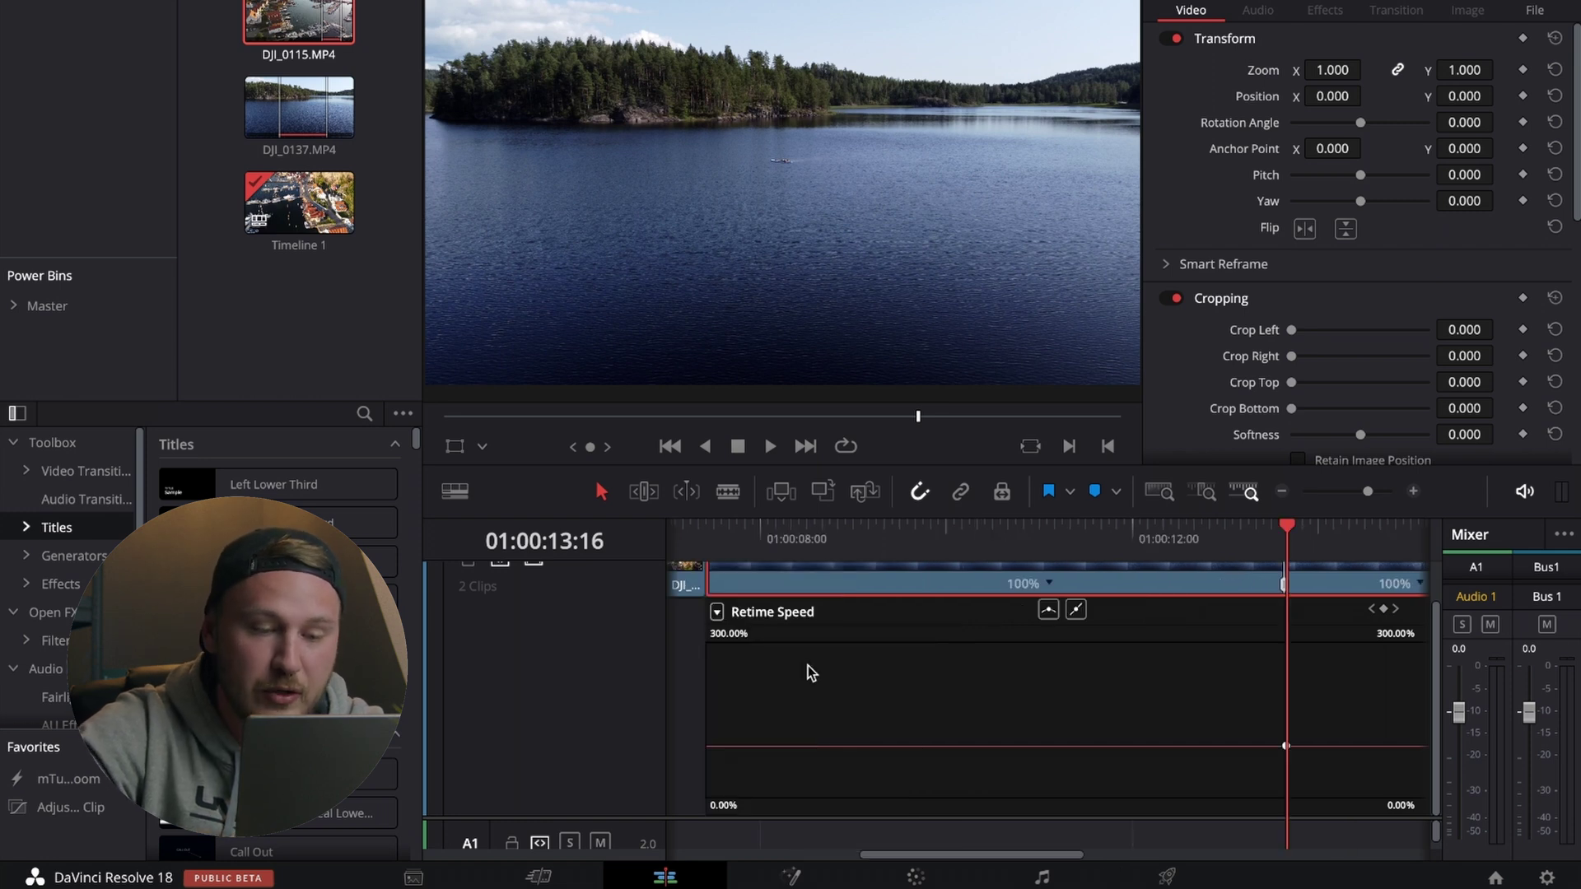
click(727, 636)
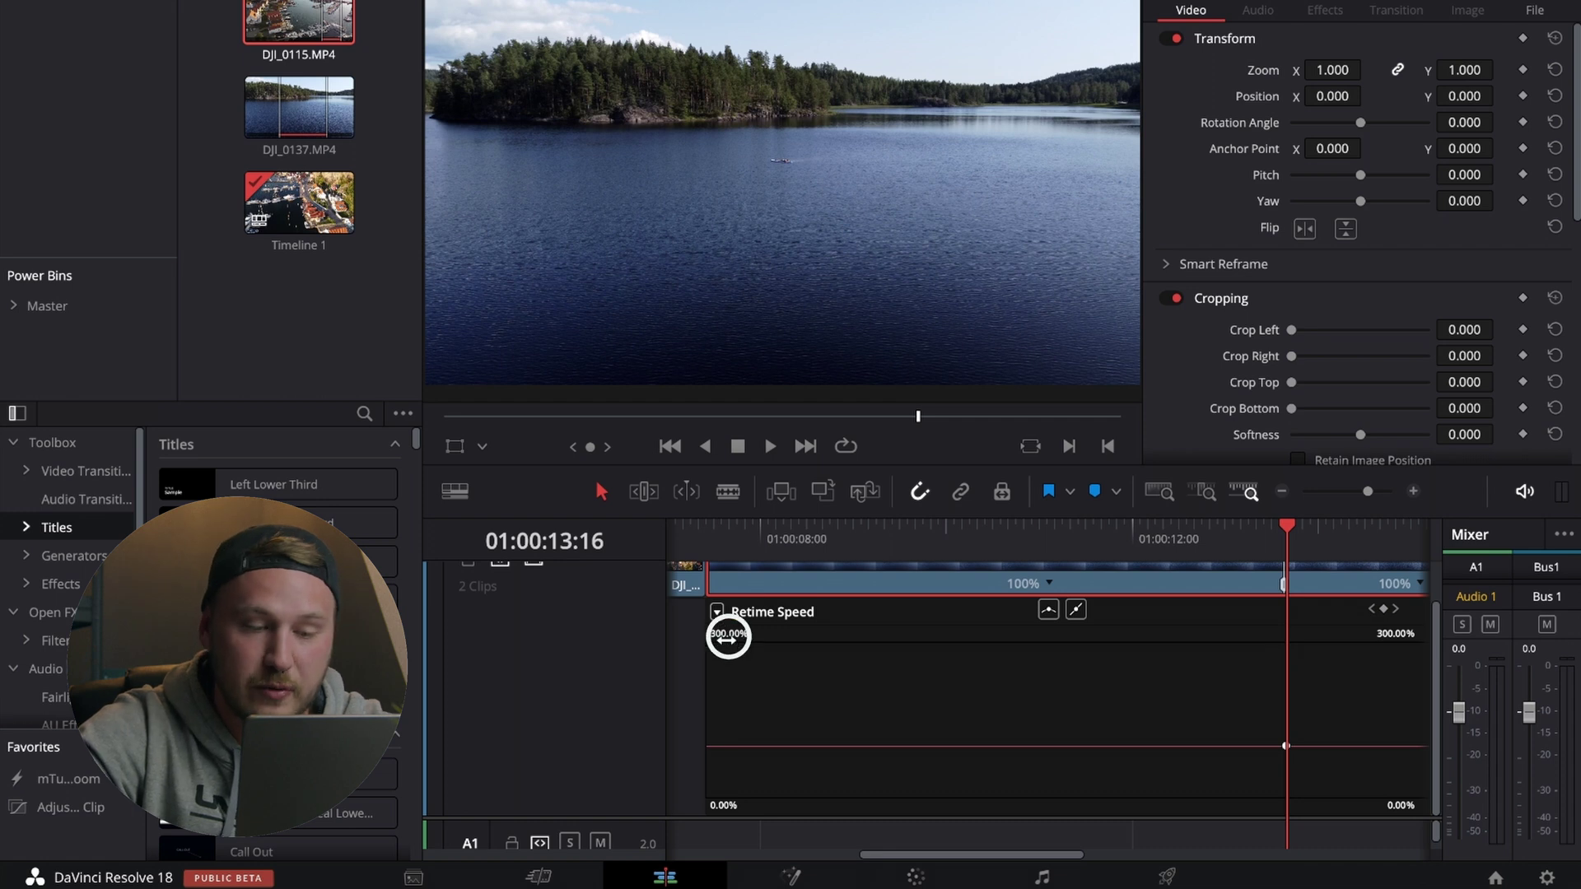
drag(726, 637, 883, 639)
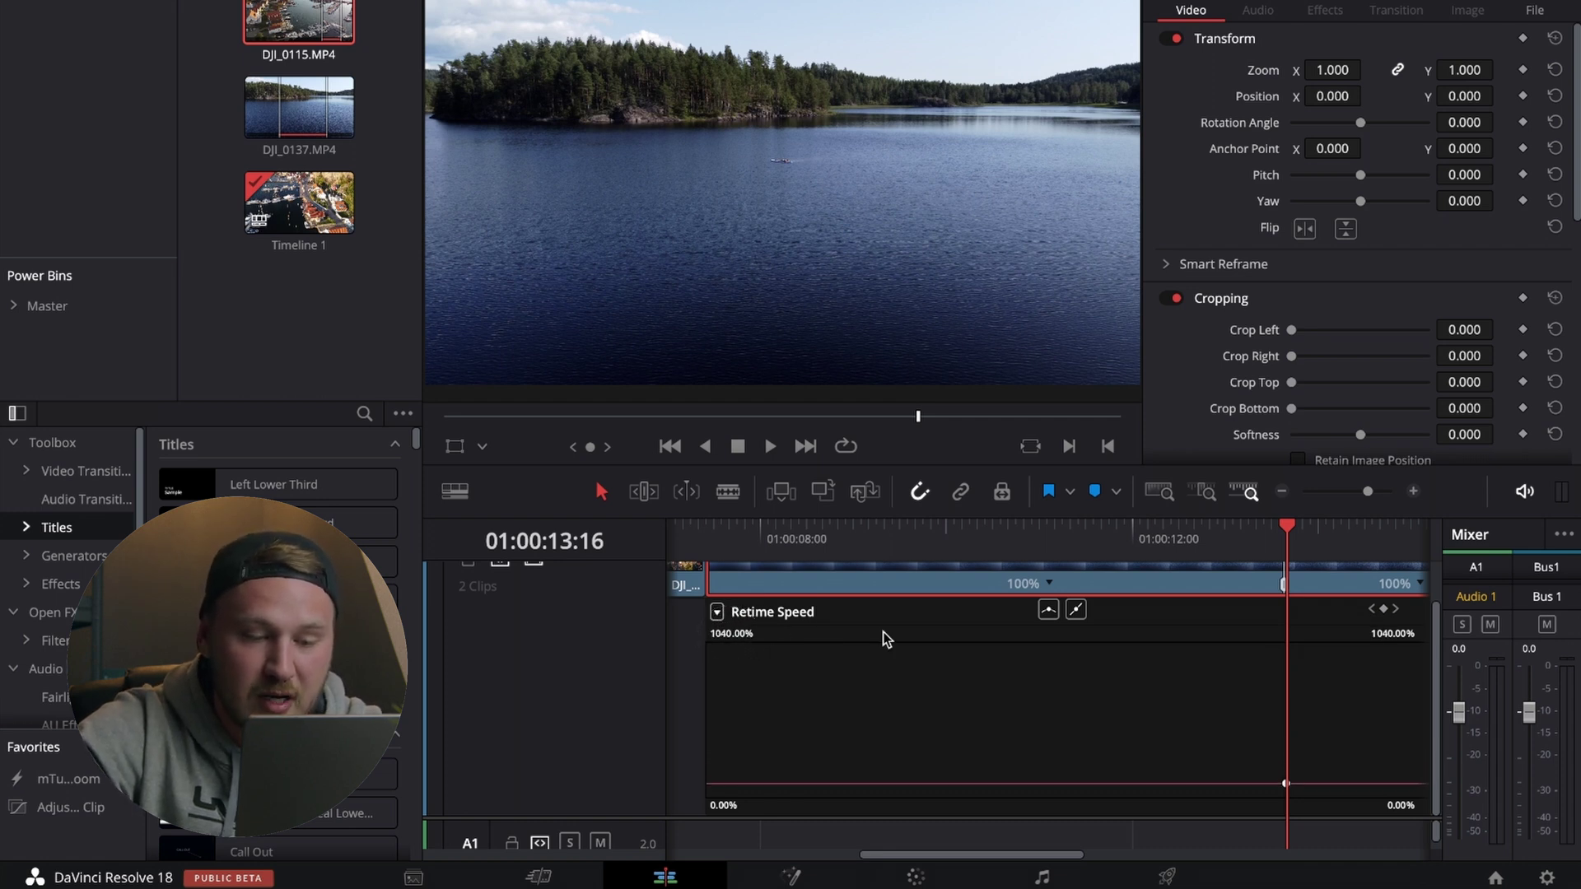
mouse_move(887, 774)
mouse_down()
mouse_move(907, 766)
mouse_move(860, 763)
mouse_up()
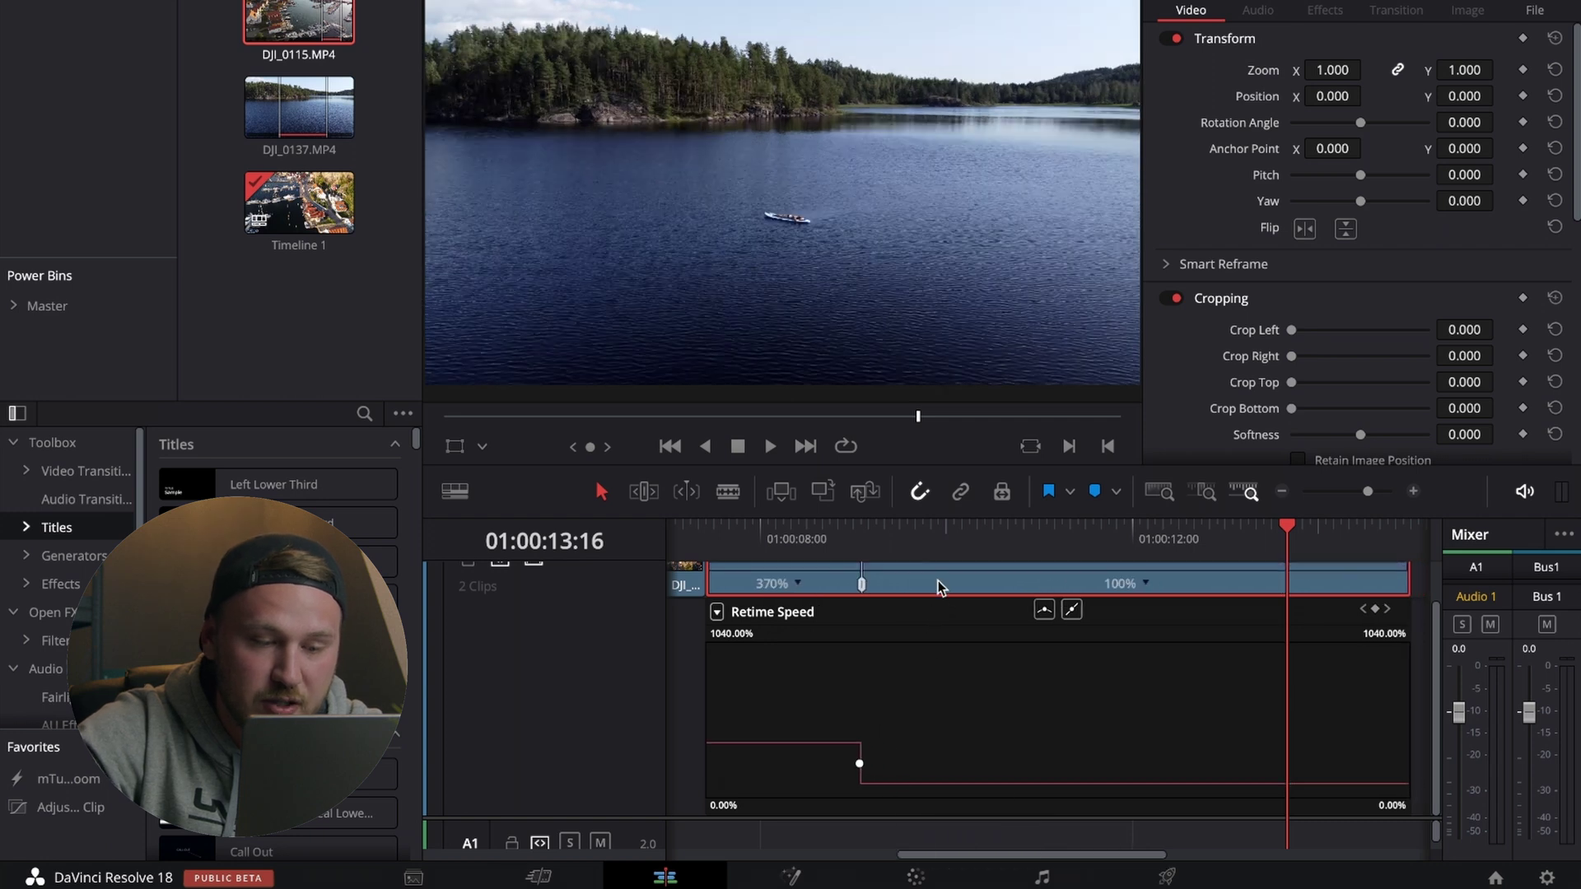
drag(769, 742, 751, 807)
- Smooth the DJI_0137.MP4 speed keyframe into a Bezier curve and lengthen its handles slightly for a gradual slowdown
scroll(737, 535, up, 1)
click(840, 712)
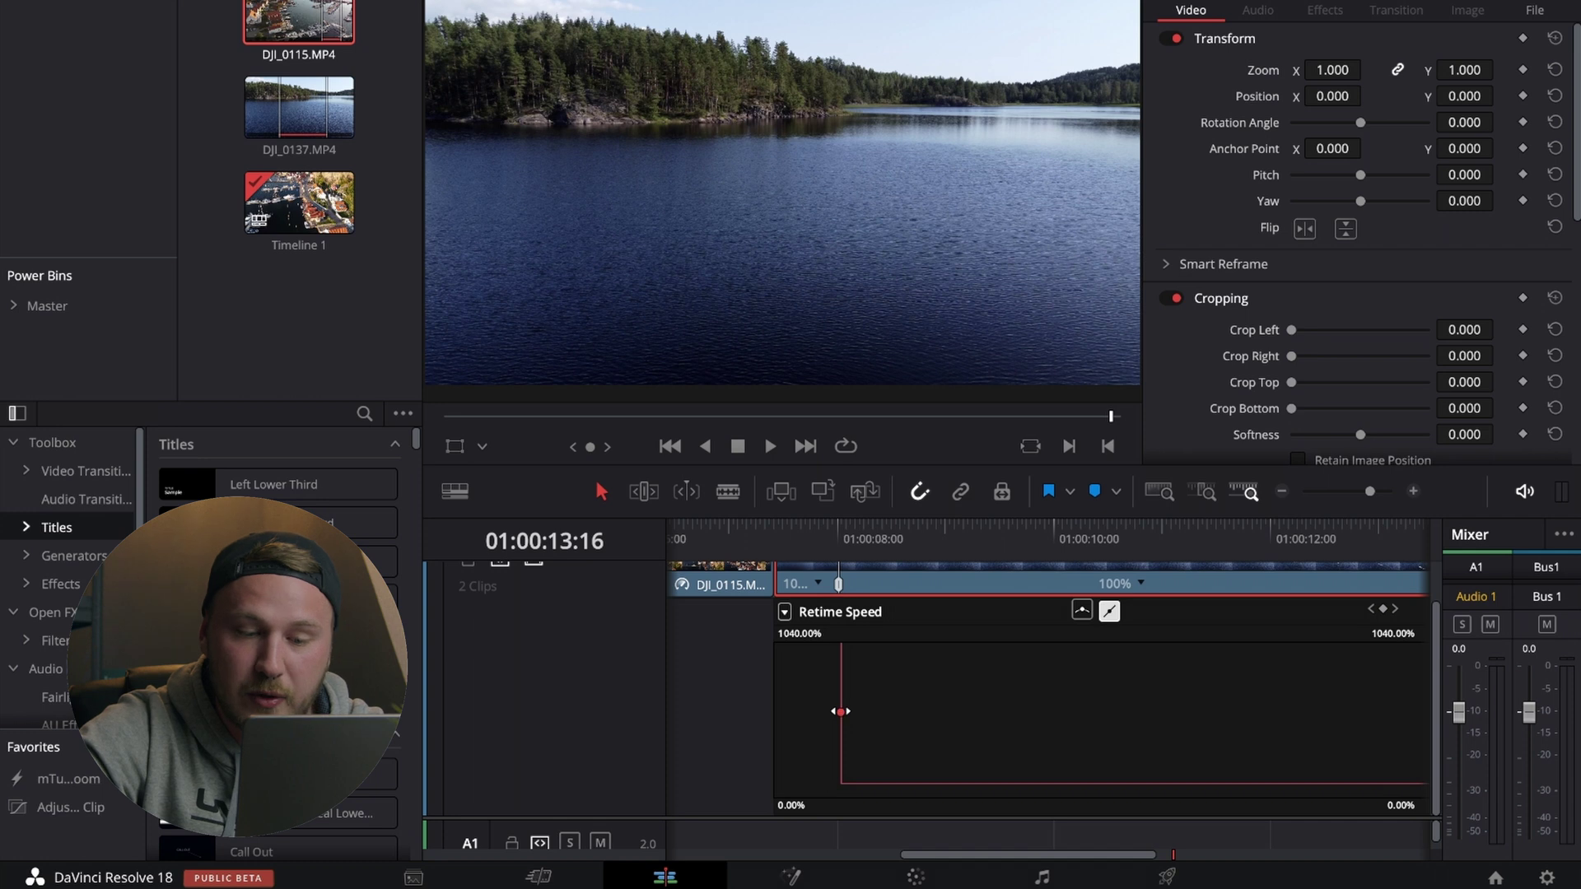
click(1080, 611)
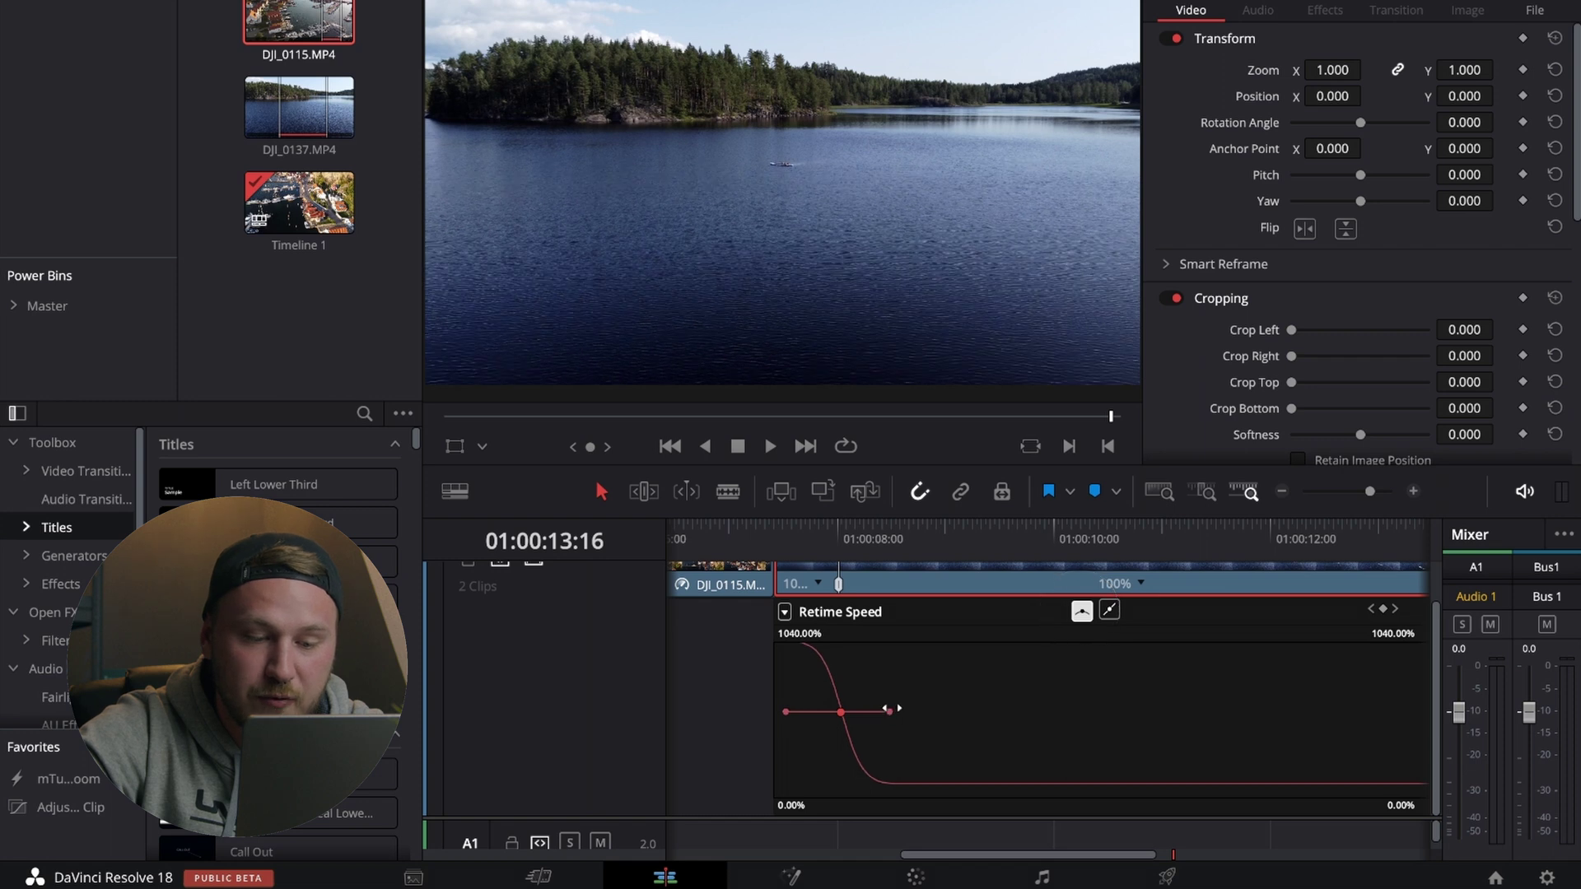
drag(890, 710, 905, 709)
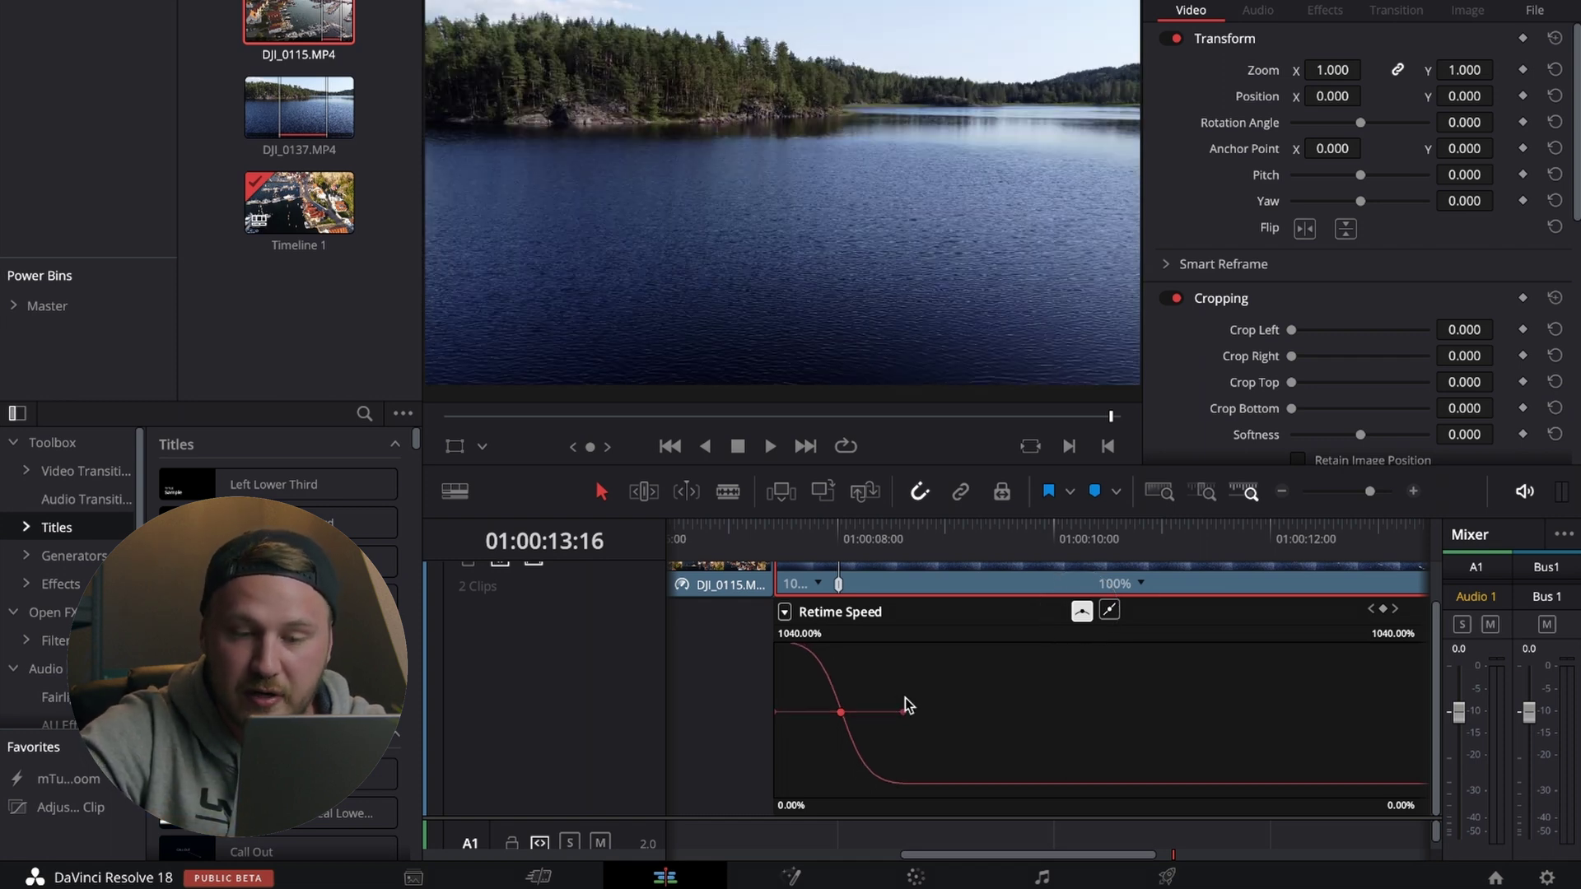
- Hide the retime curve and retime controls of DJI_0137.MP4 and play the timeline from the start to review the ramp
right_click(970, 692)
click(1037, 455)
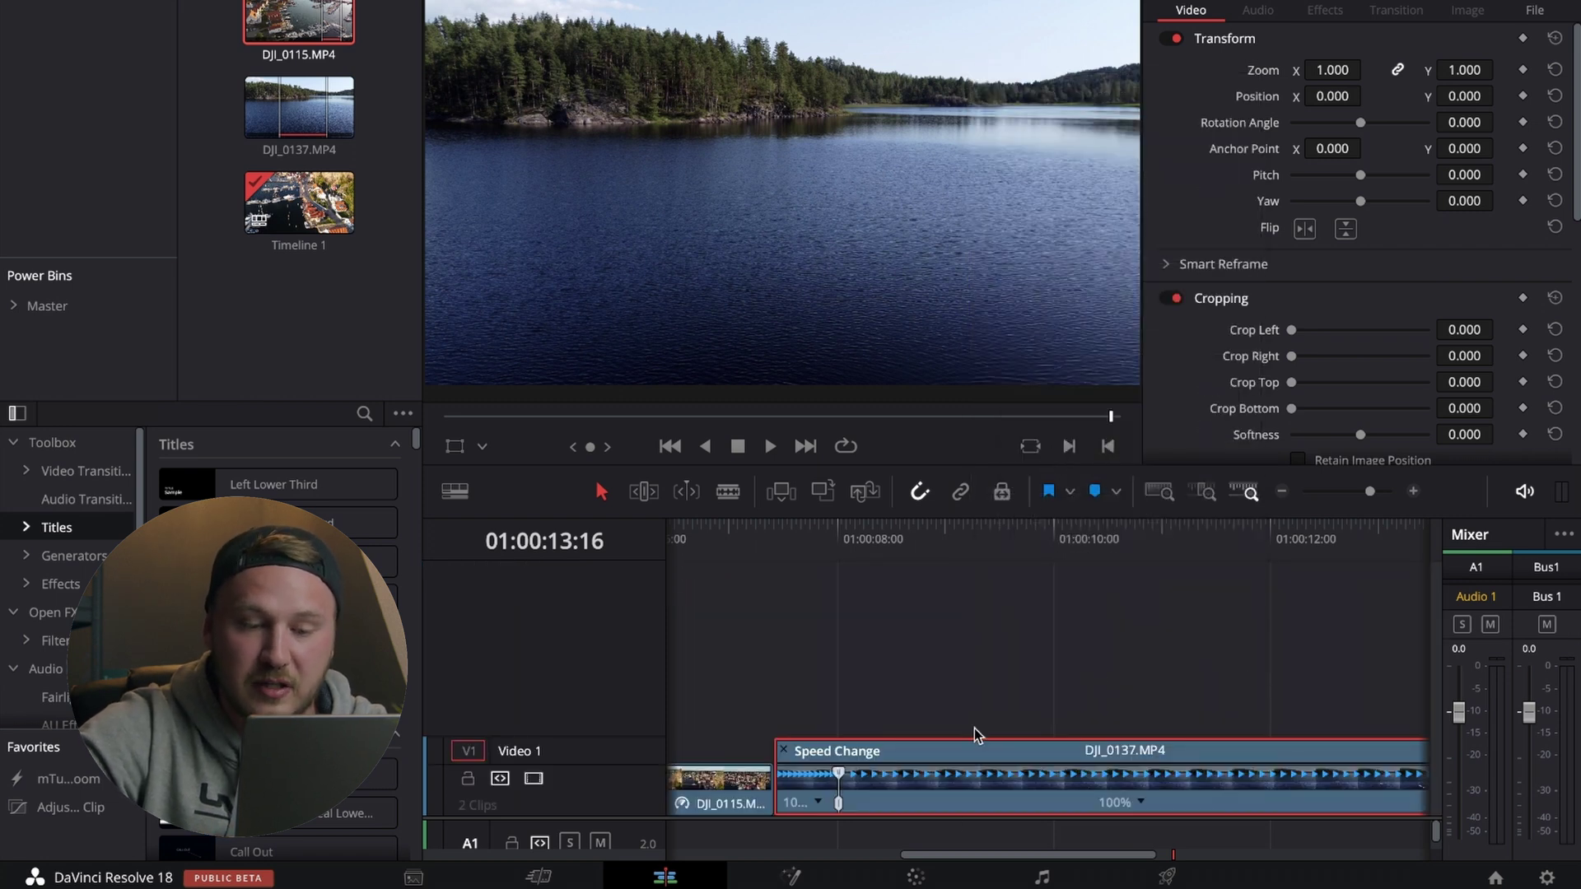
right_click(971, 773)
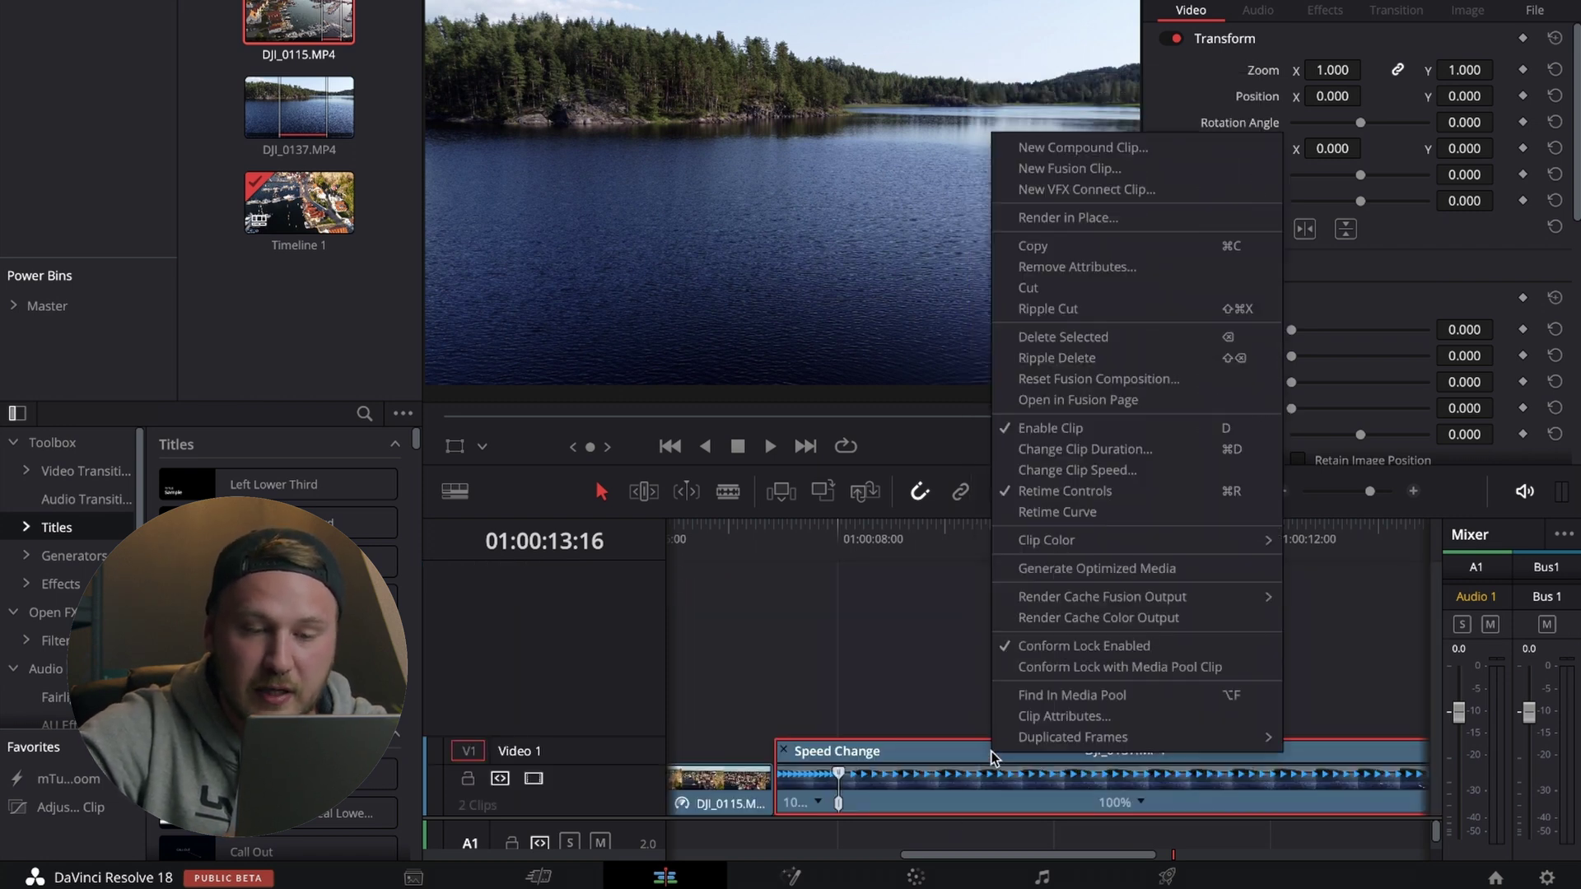
click(1050, 493)
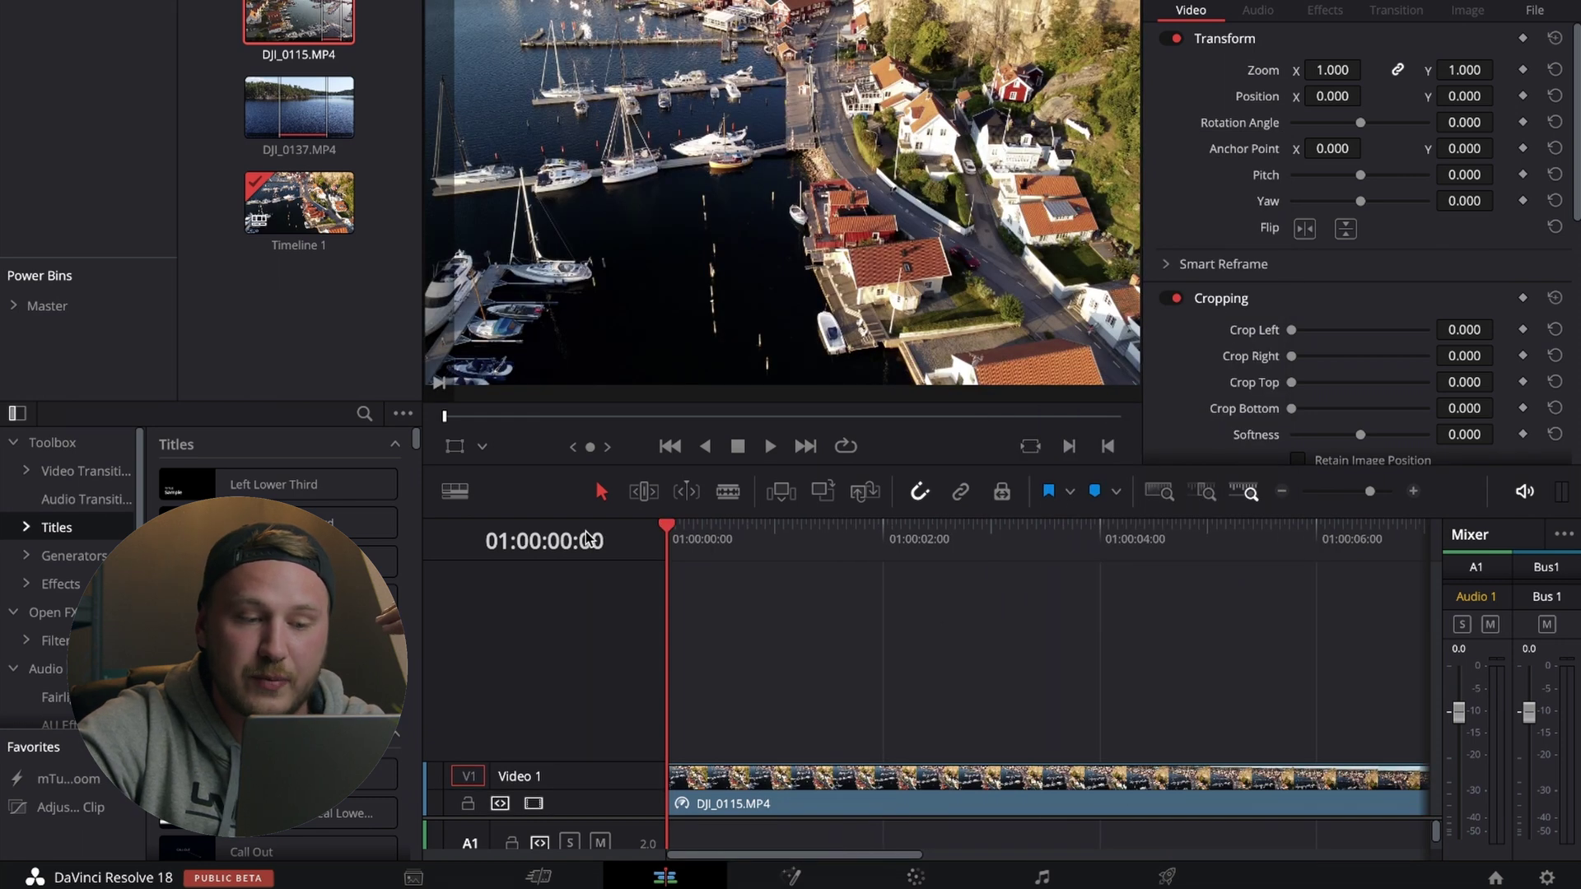
key(space)
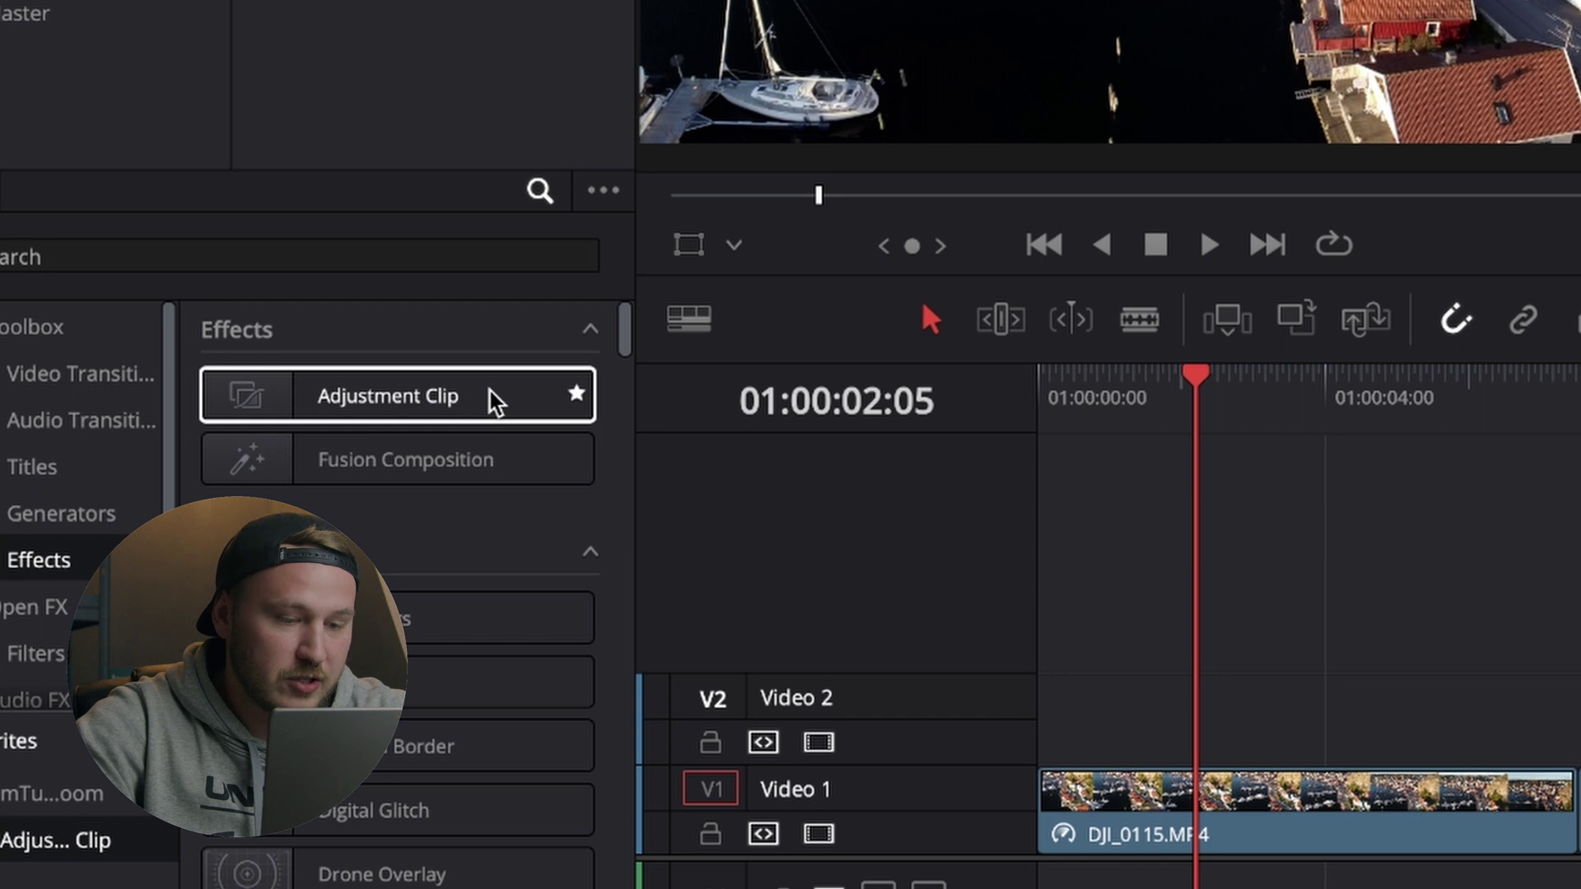
- Place an Adjustment Clip on Video 2 over the cut between the two clips and trim its start to 01:00:06:13
drag(494, 402, 1434, 711)
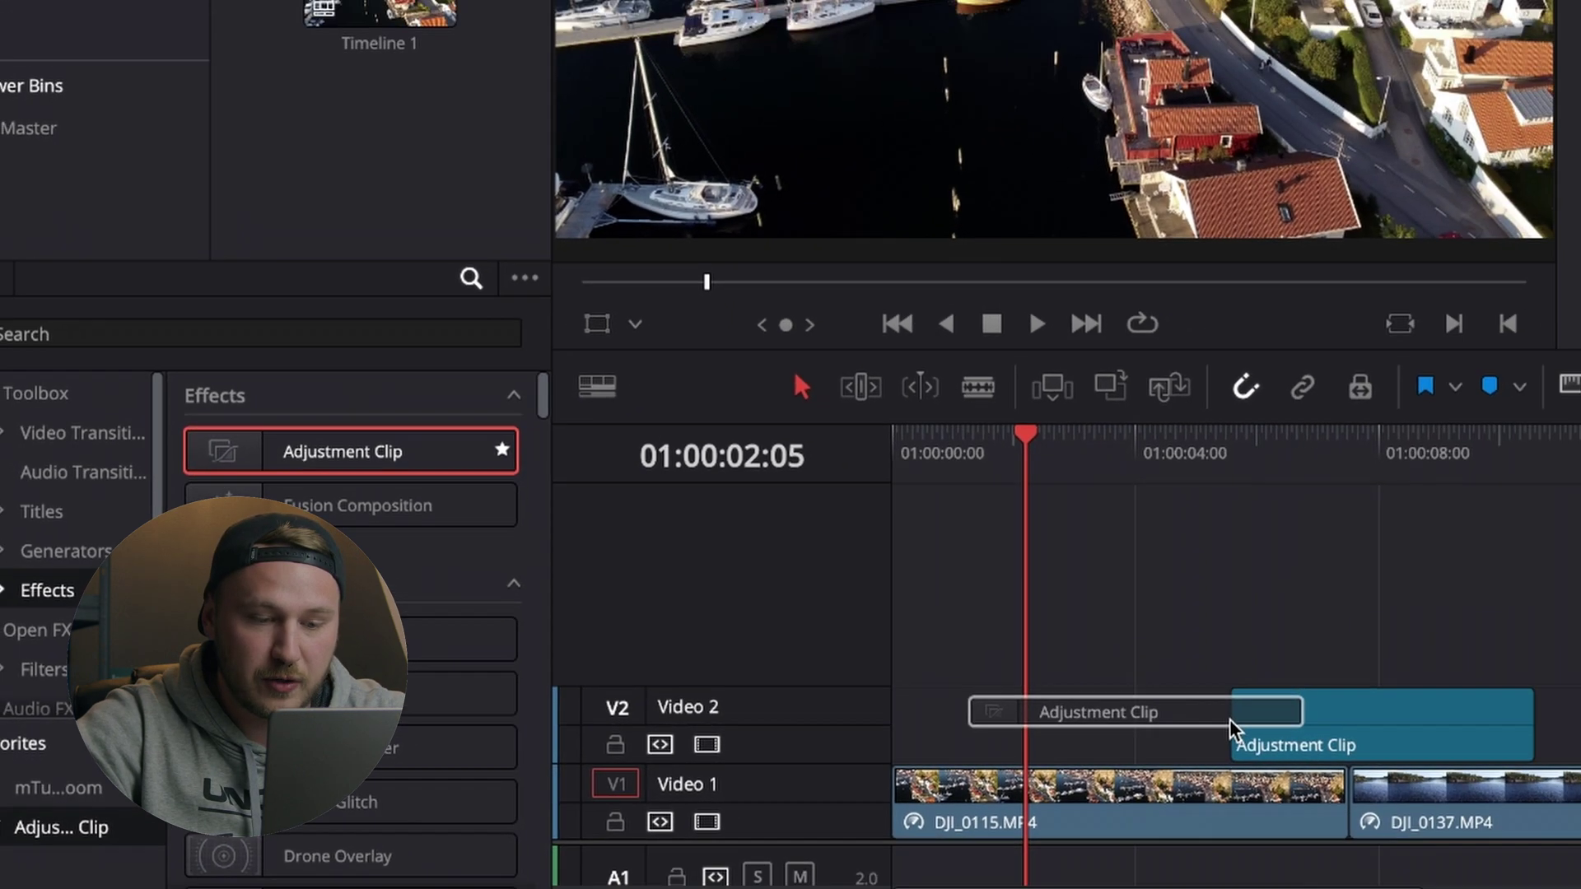
drag(1229, 719, 1222, 723)
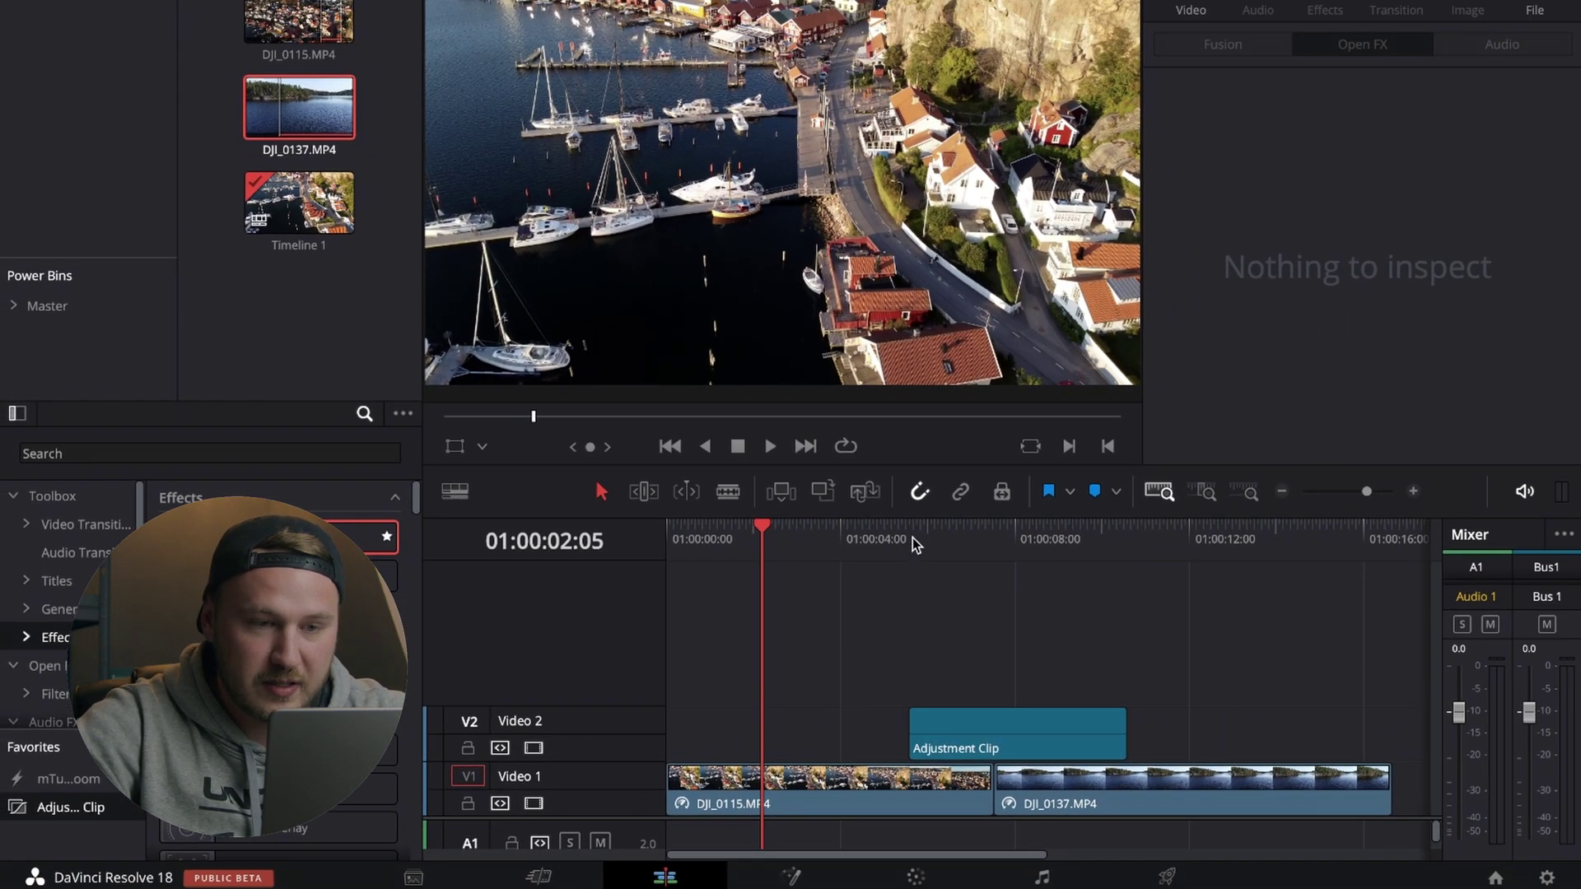
click(912, 537)
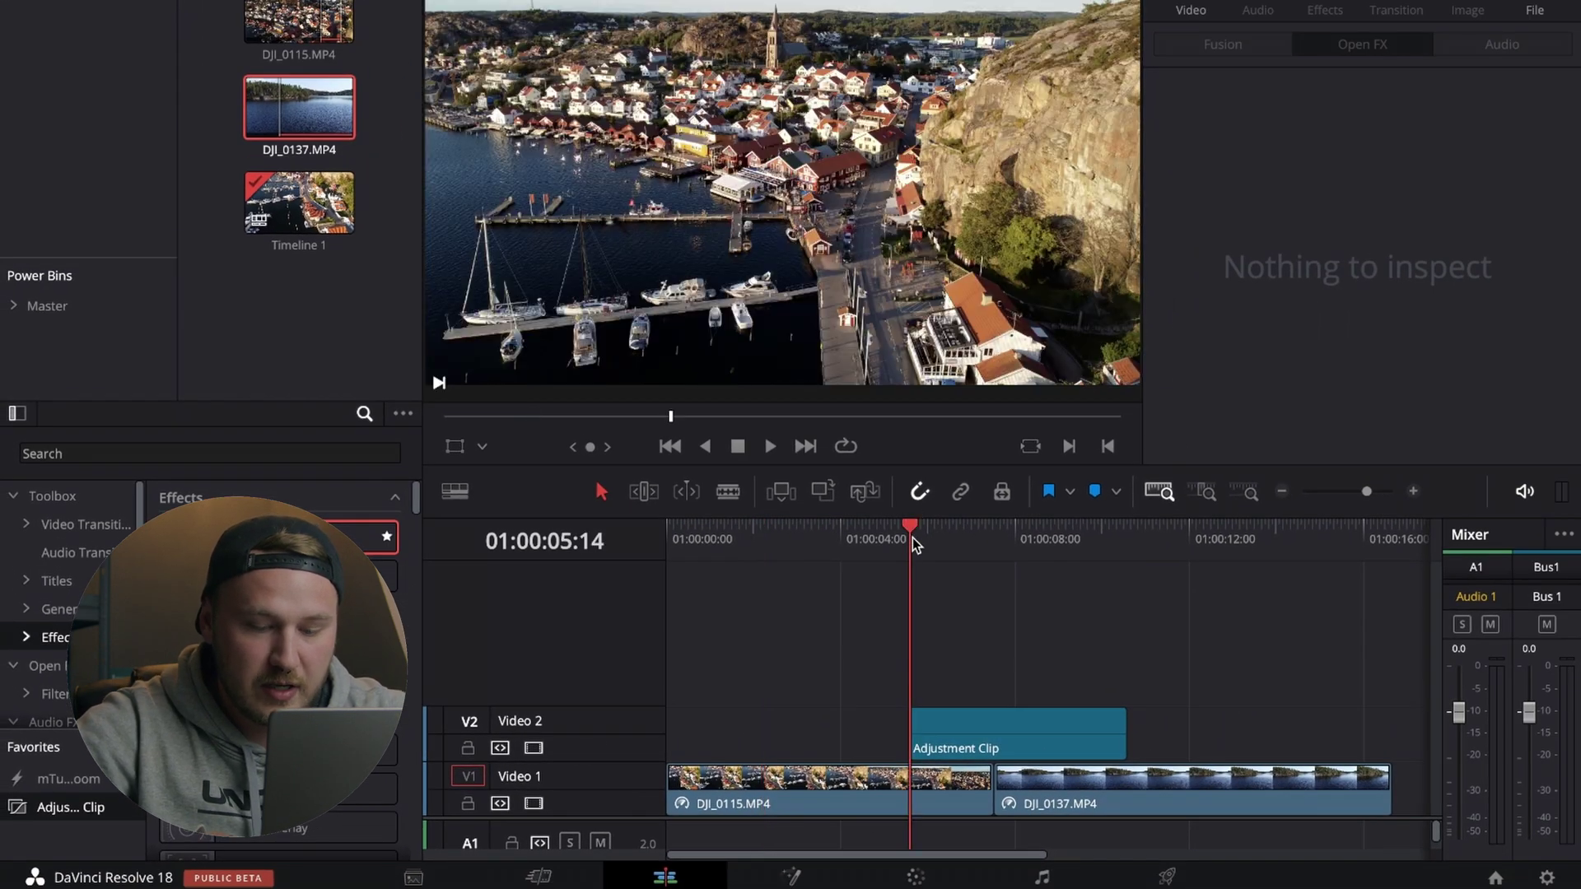
key(space)
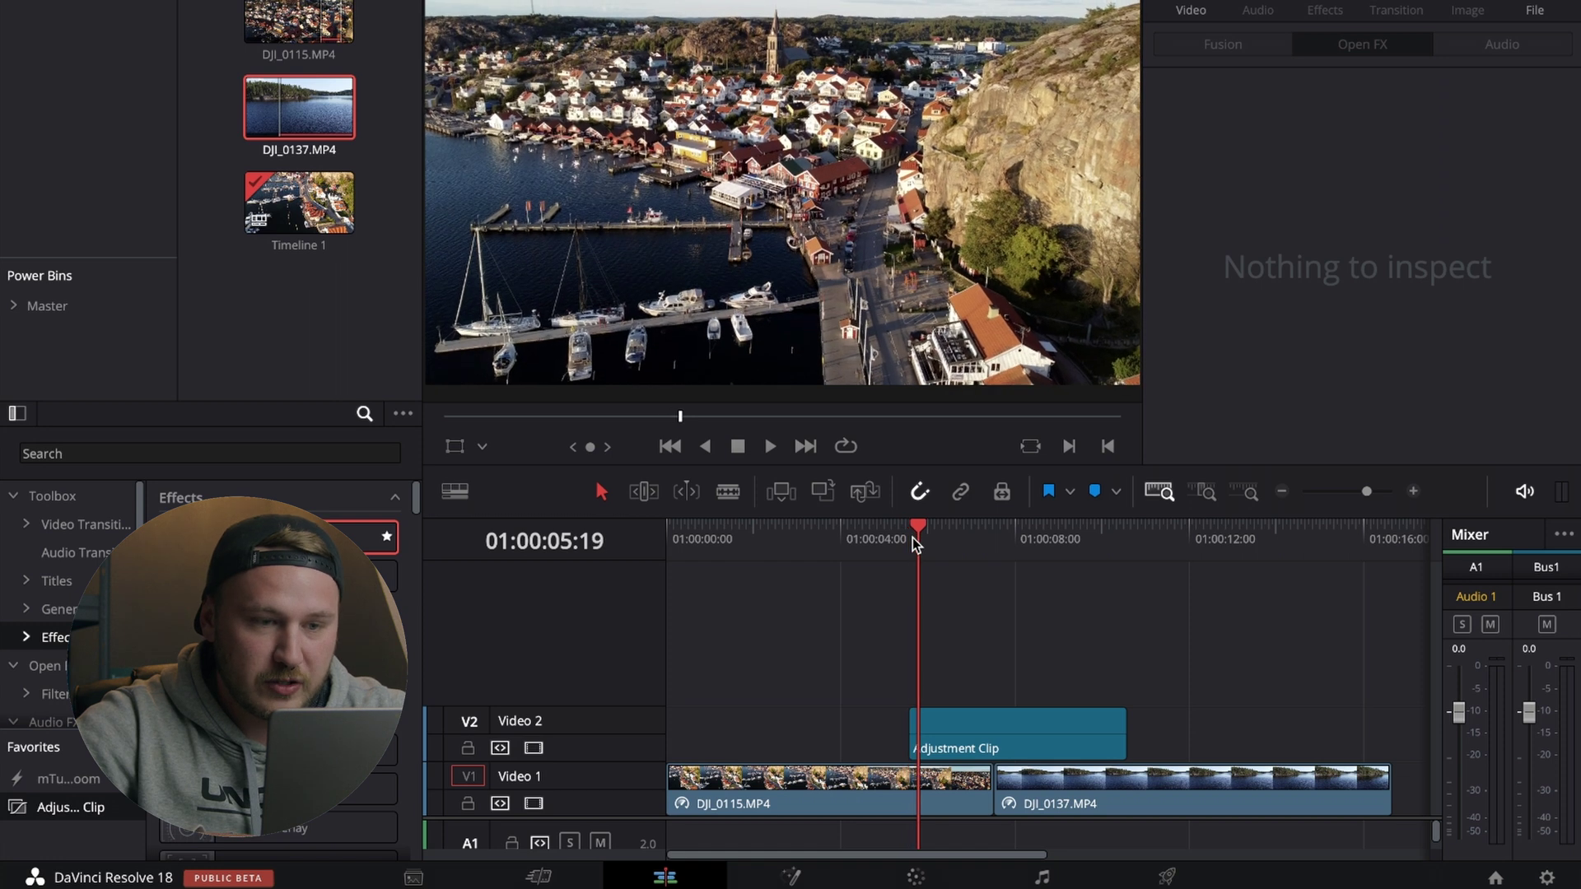
drag(913, 733, 954, 733)
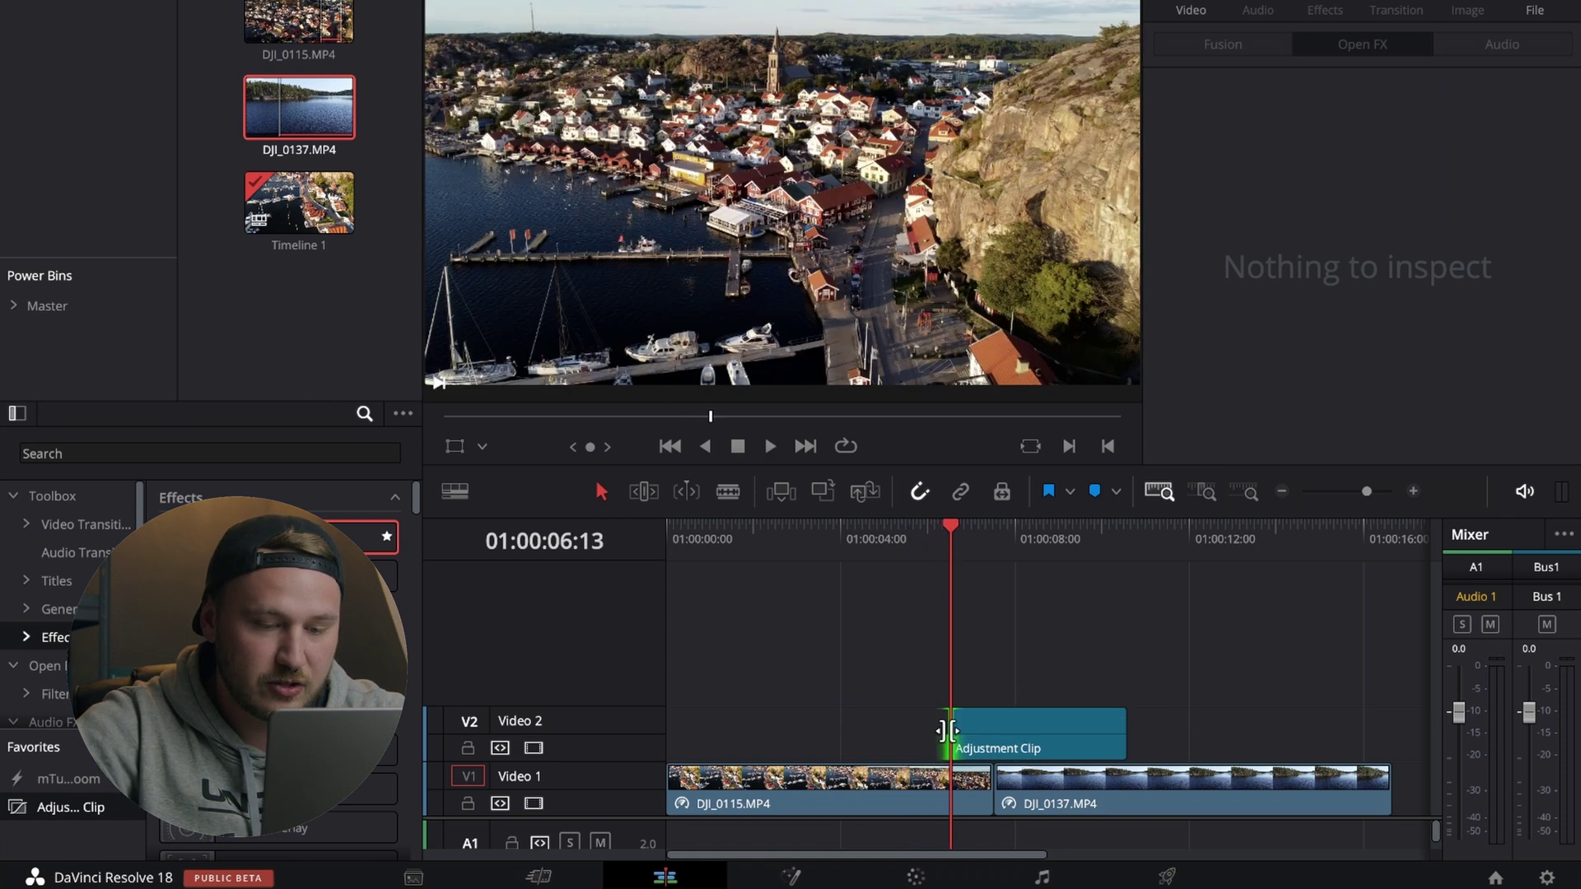
- Trim the end of the Adjustment Clip to about 01:00:08:14, where DJI_0137.MP4 has slowed down
click(998, 731)
drag(996, 528, 1022, 537)
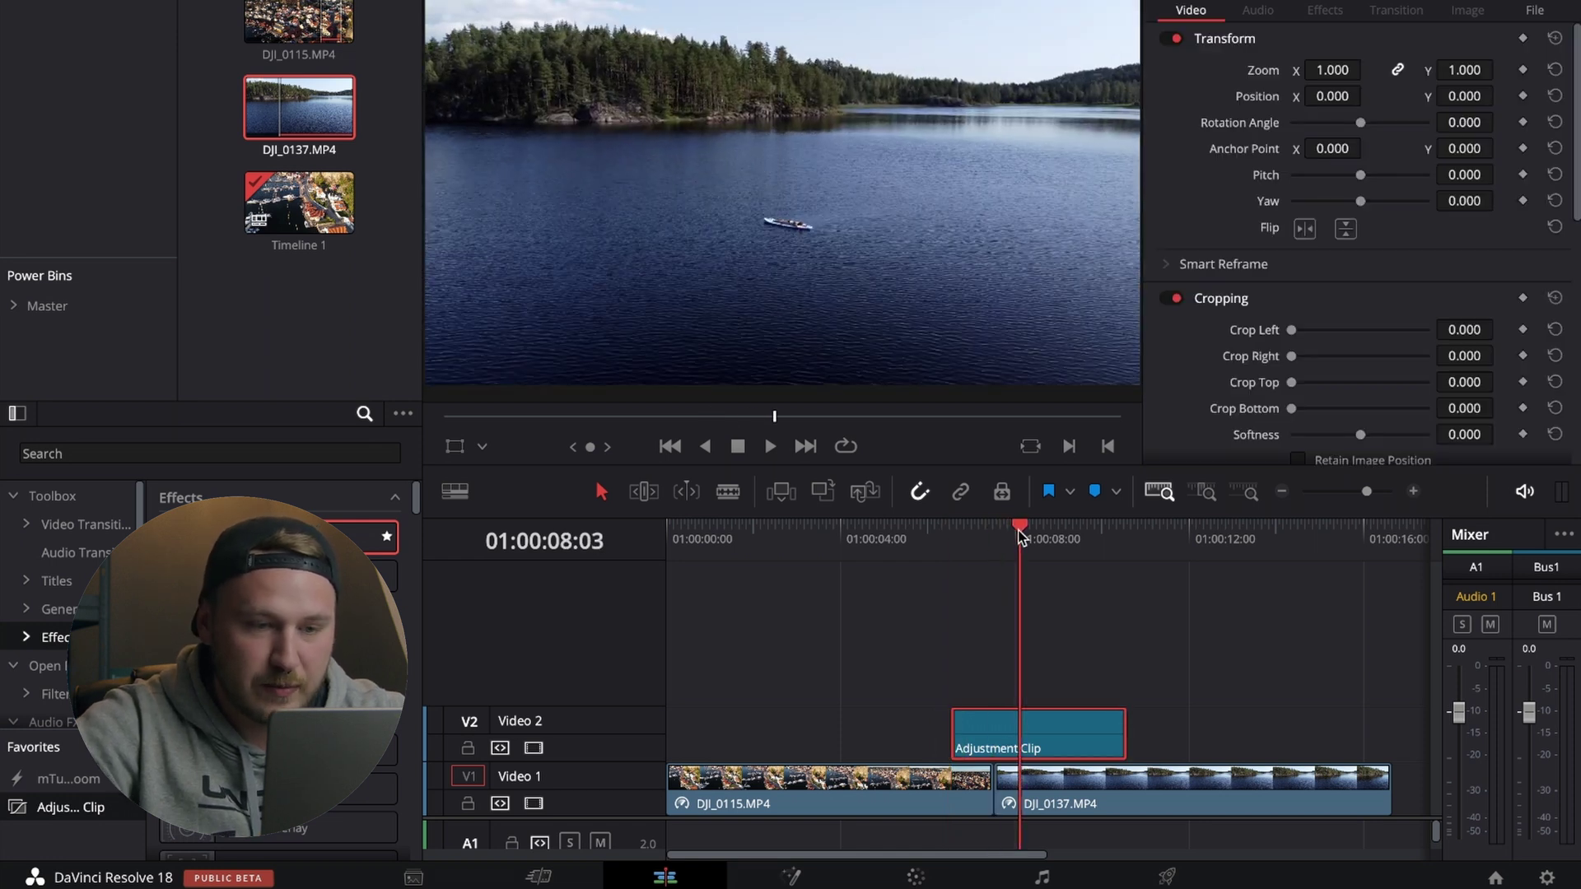
key(space)
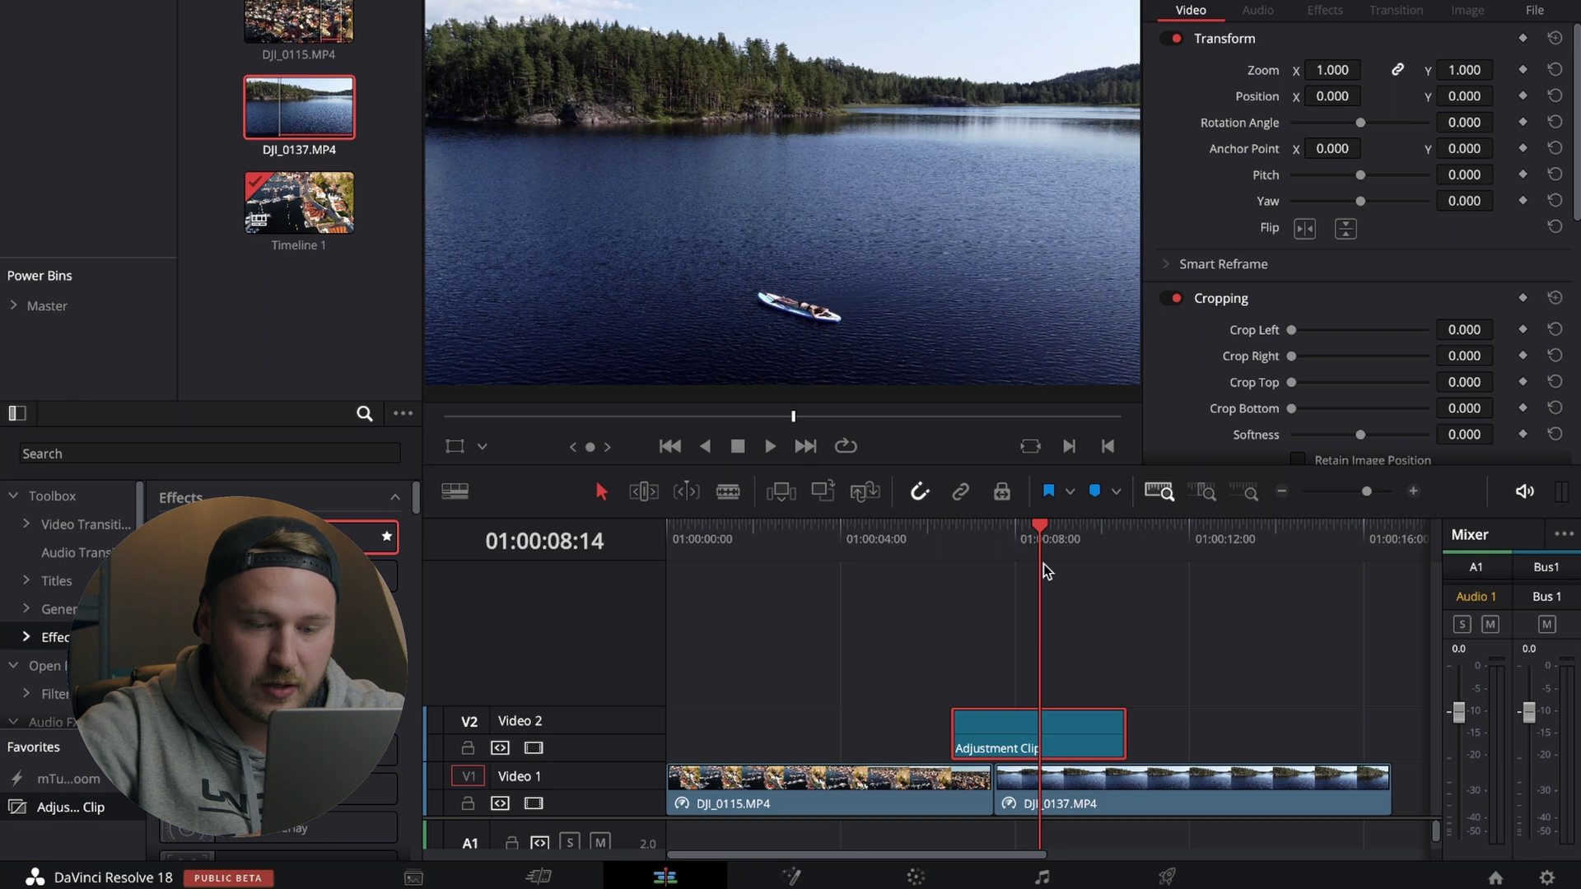
drag(1123, 733, 1046, 739)
- Apply the Zoom Blur effect to the Adjustment Clip on Video 2, with the playhead at the clip's start, 01:00:06:13
click(953, 531)
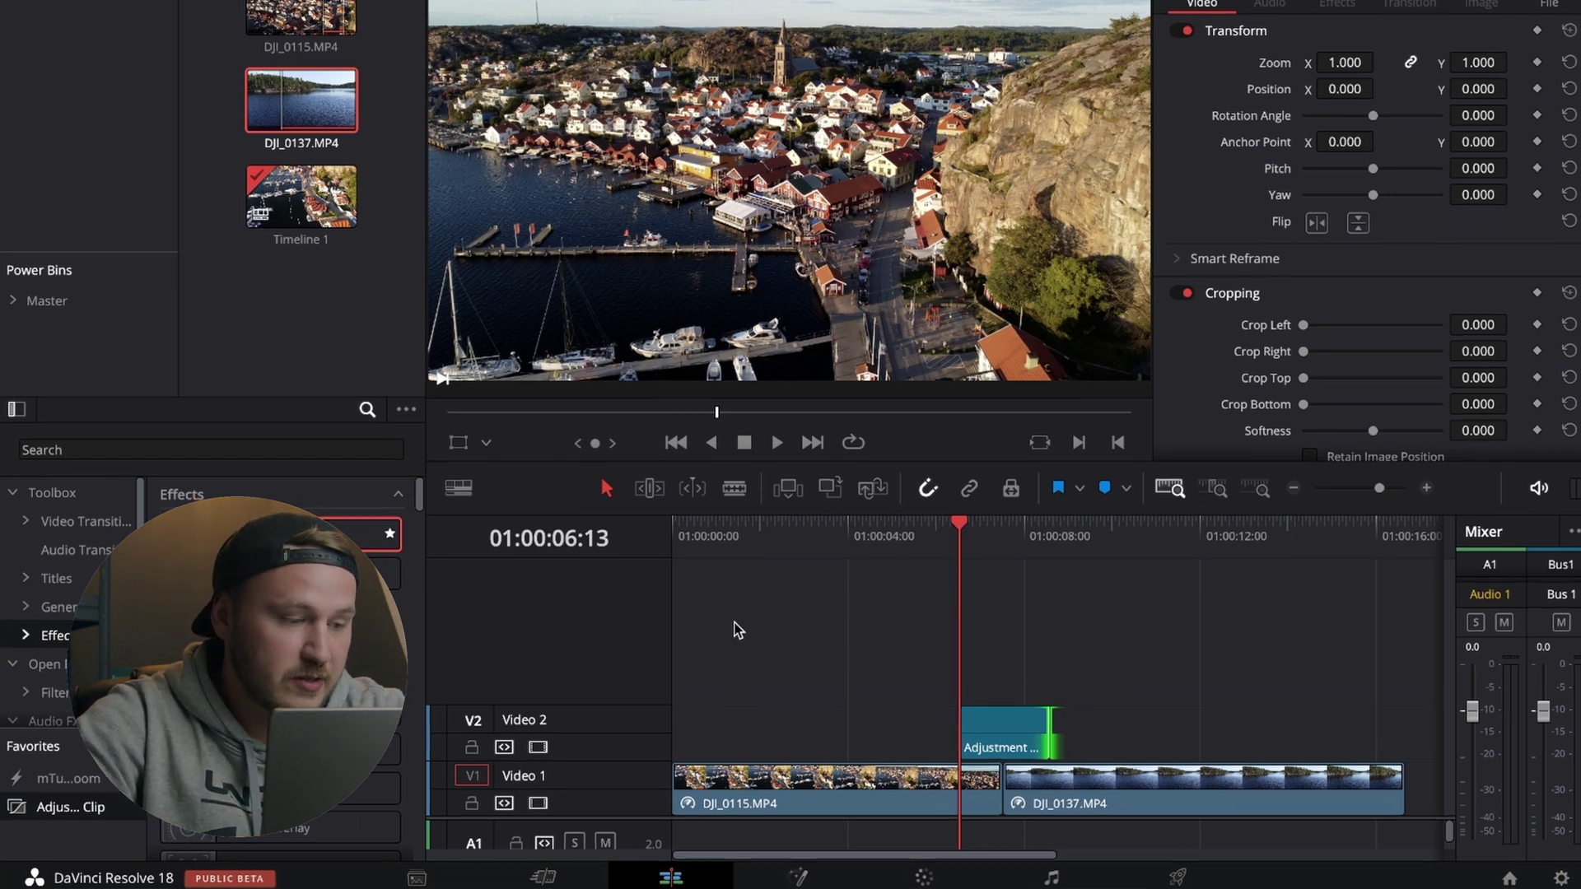
scroll(232, 573, down, 5)
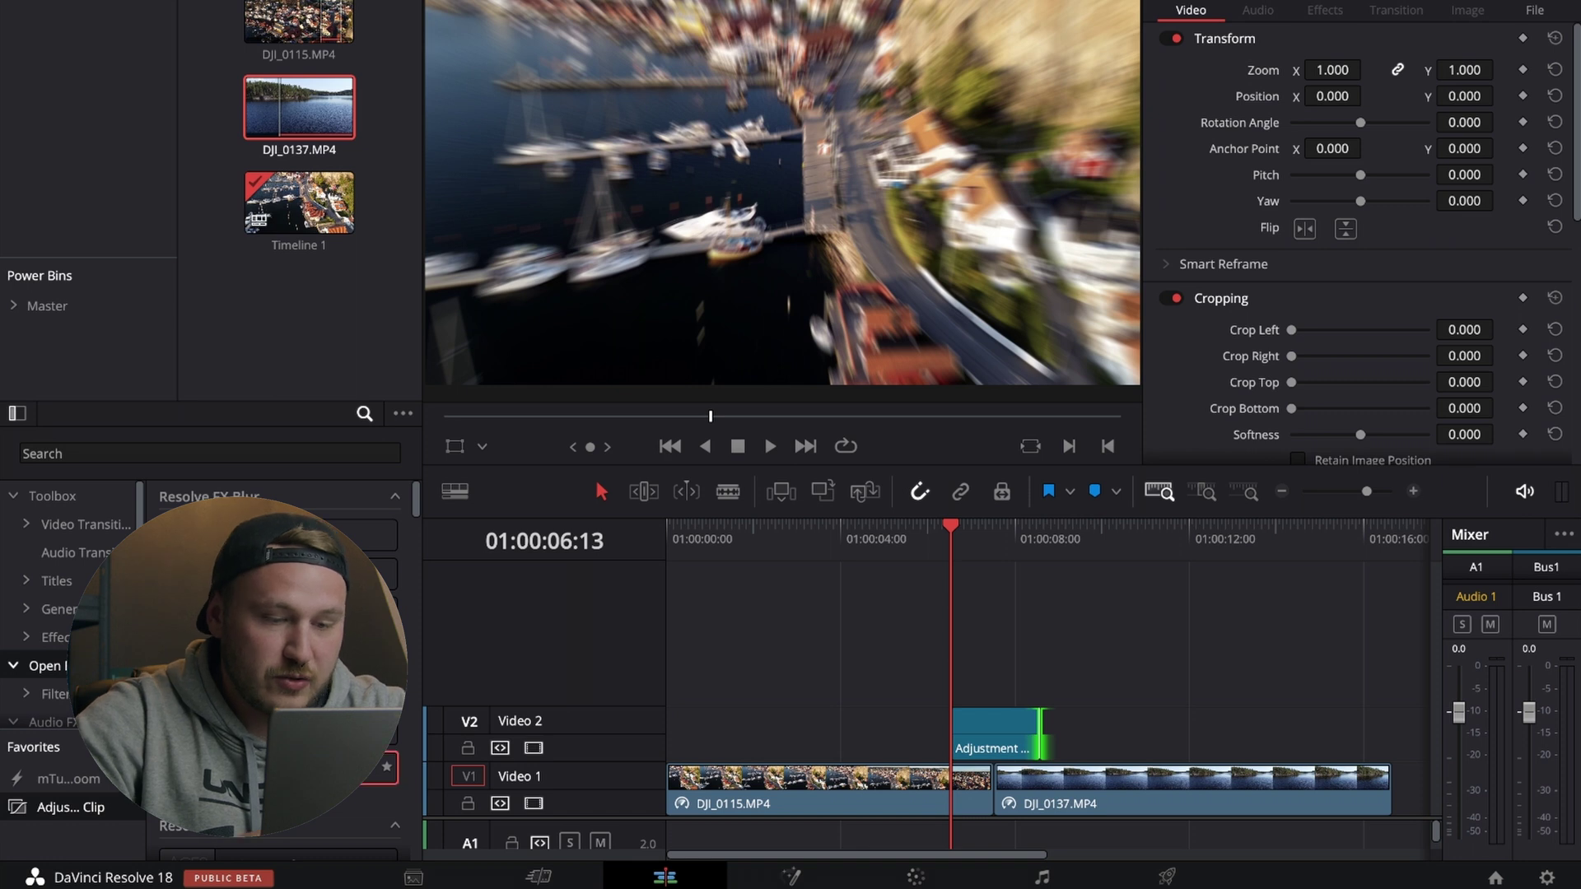
drag(381, 768, 980, 729)
click(980, 750)
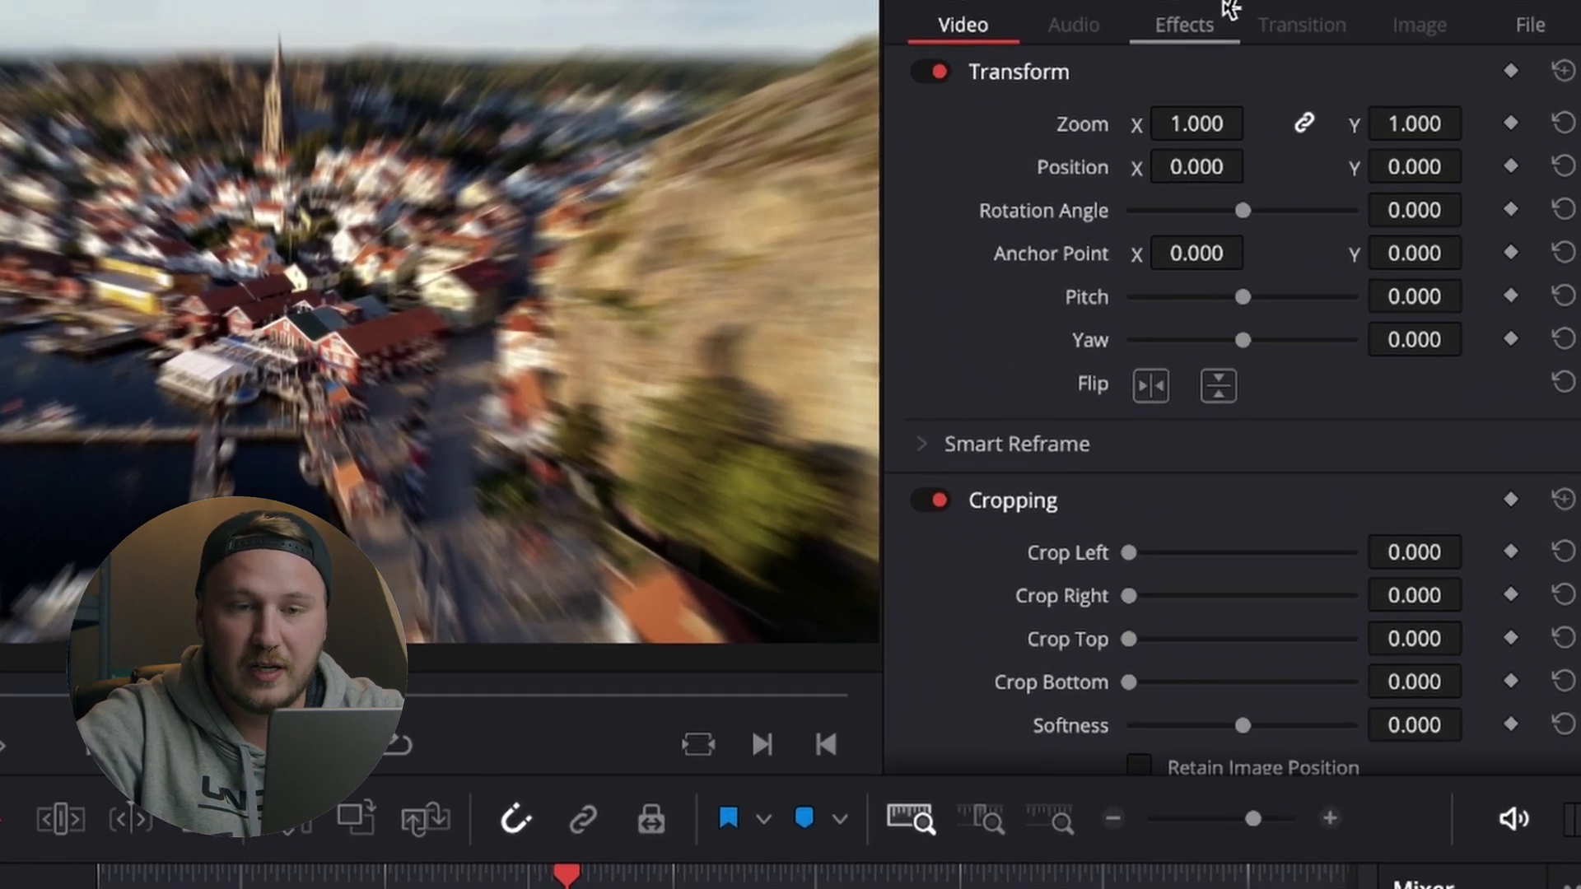
- Set the Zoom Blur's Zoom Amount to 0 and keyframe it at the start of the Adjustment Clip
click(1196, 3)
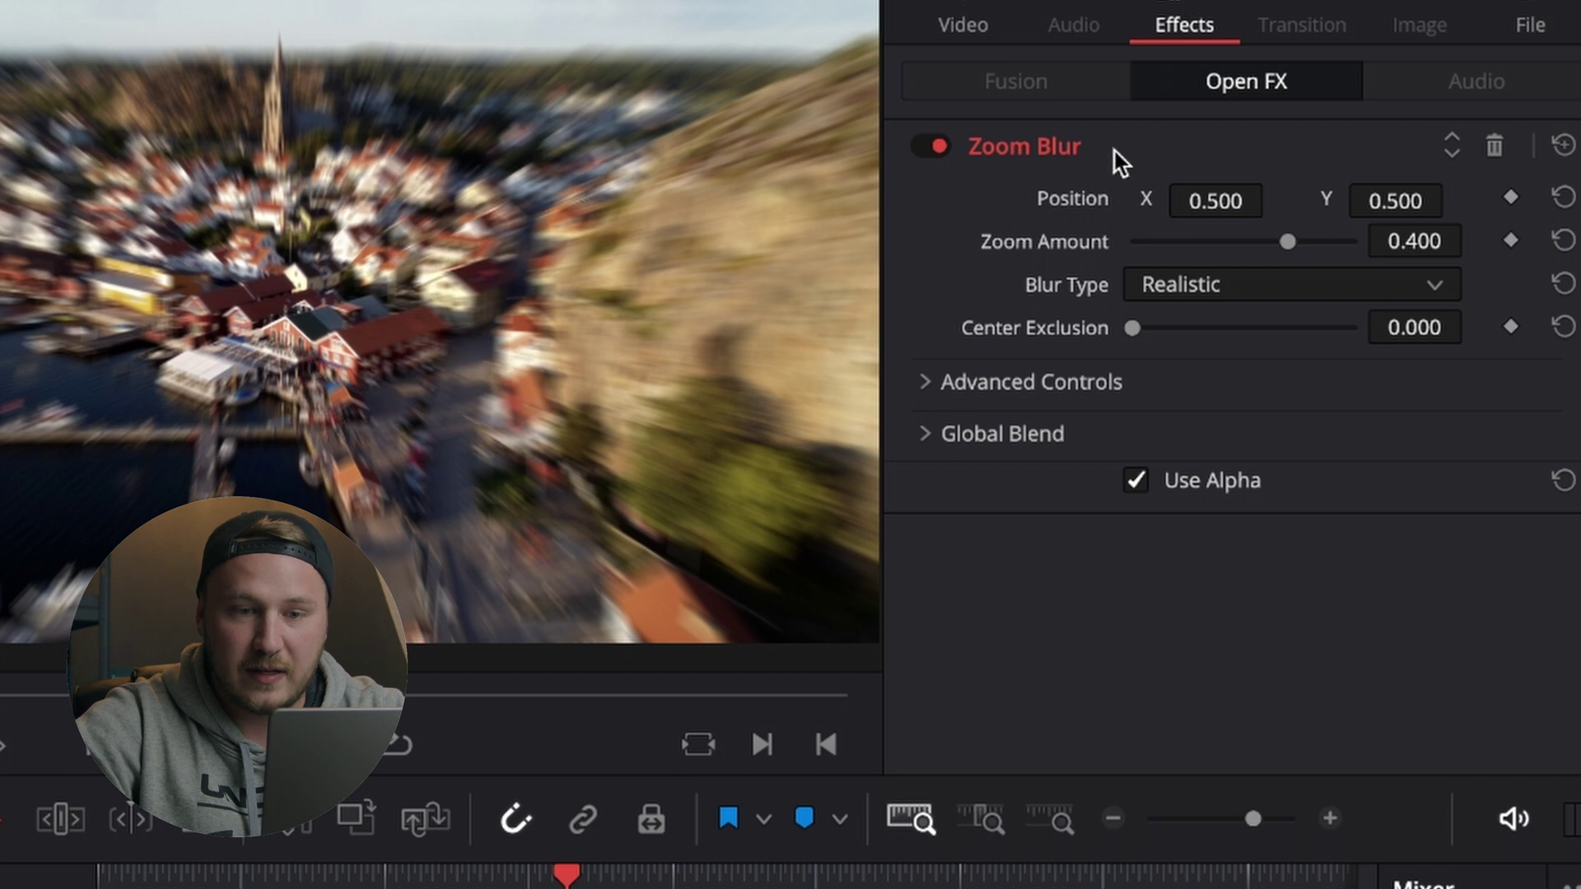
click(1409, 242)
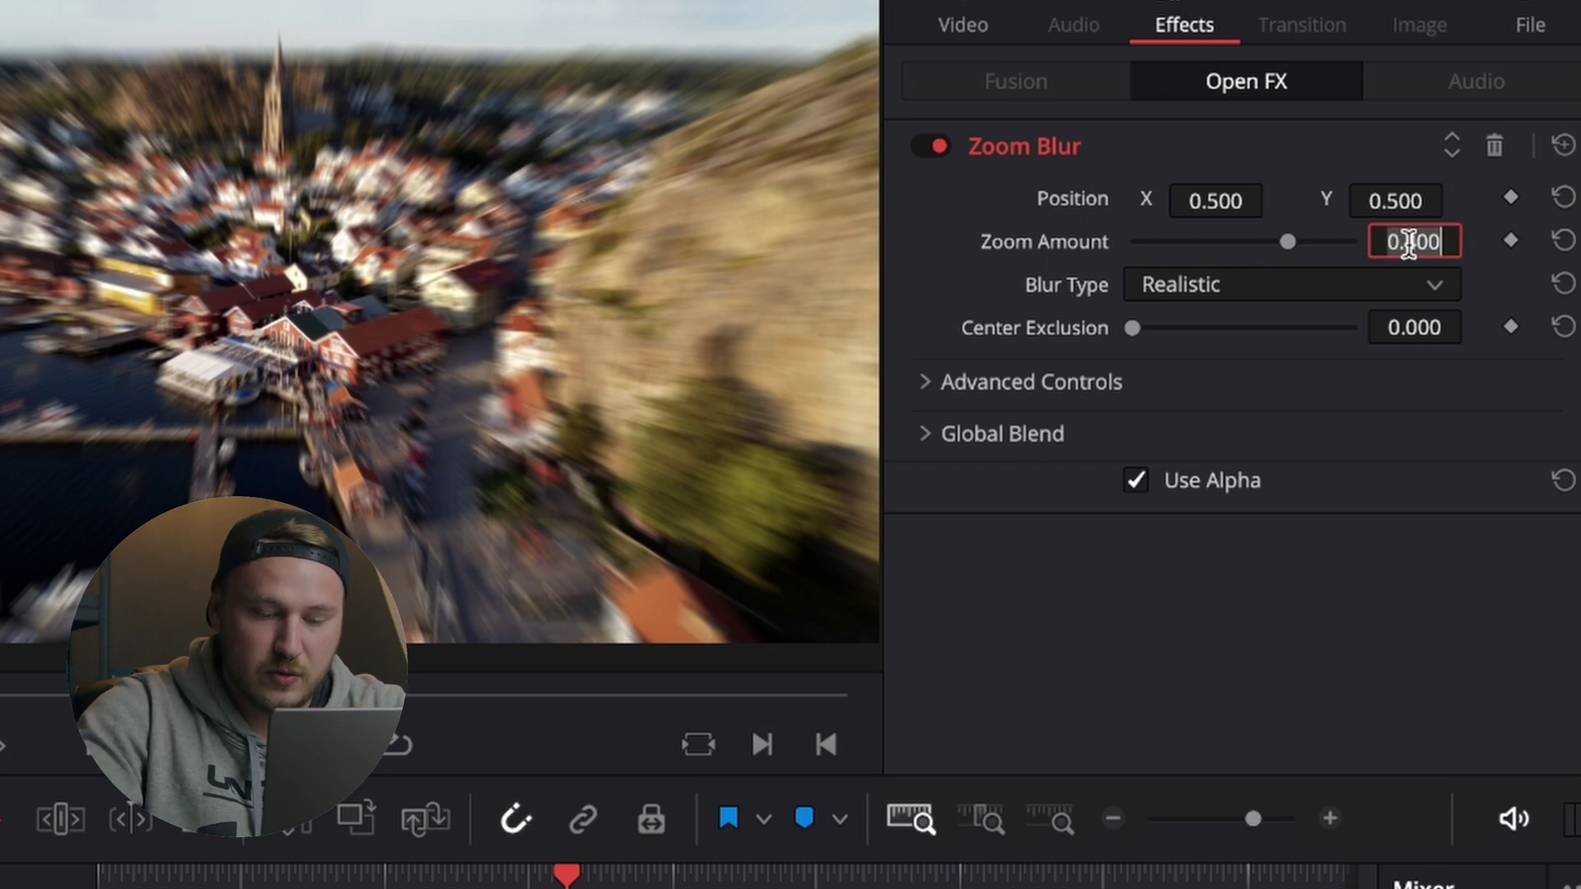
key(BackSpace)
text(0)
key(Return)
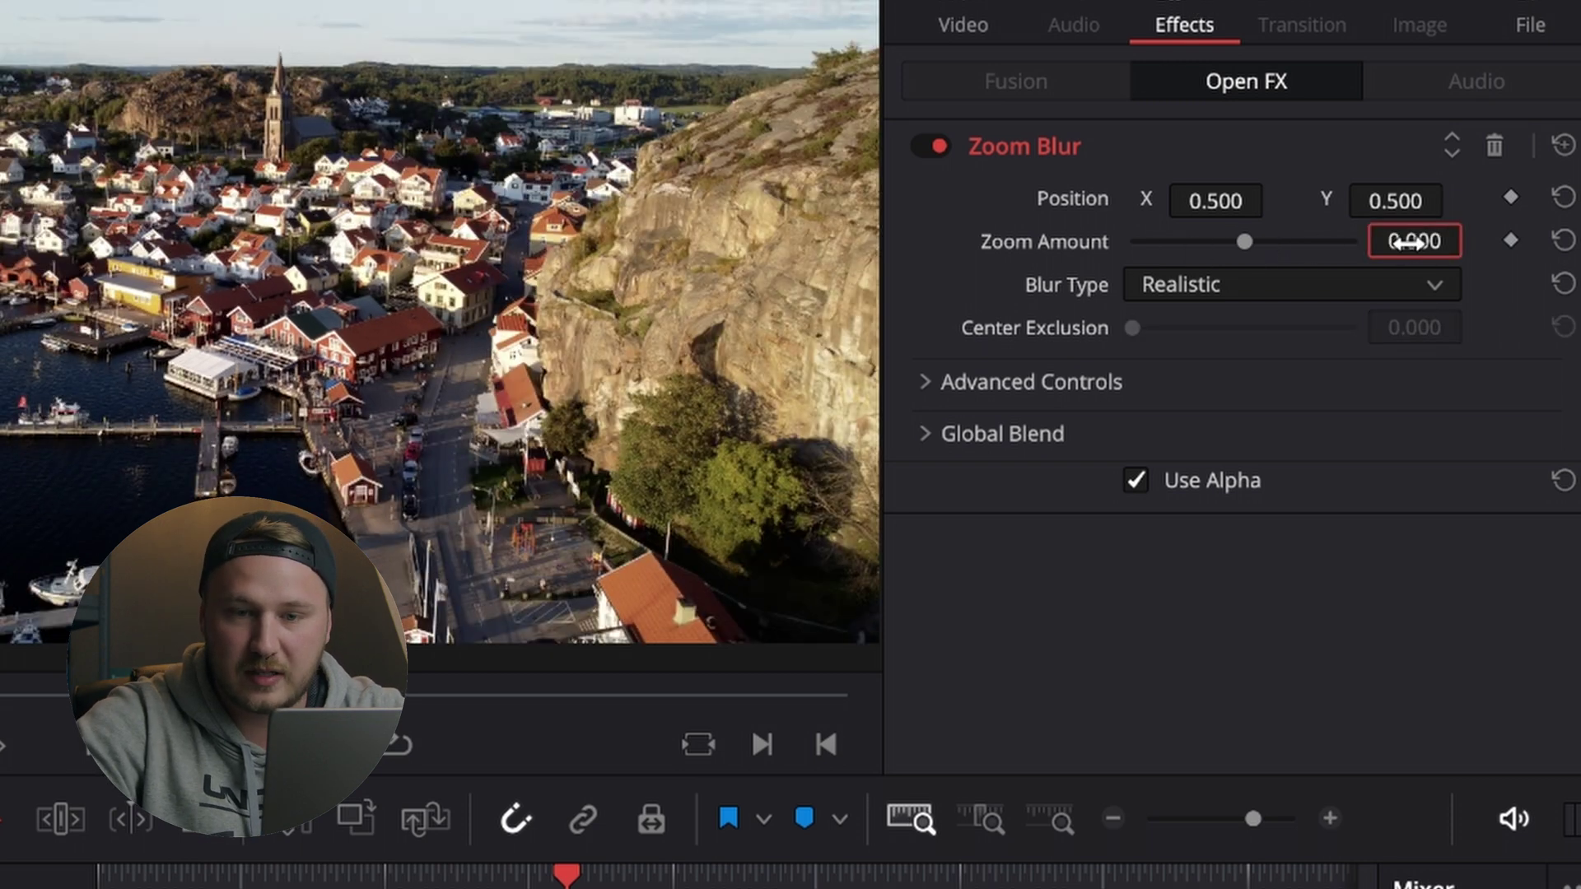
click(1512, 241)
- At the cut between the two clips, keyframe the Zoom Amount at about 0.798 and set Center Exclusion to about 0.225
click(638, 871)
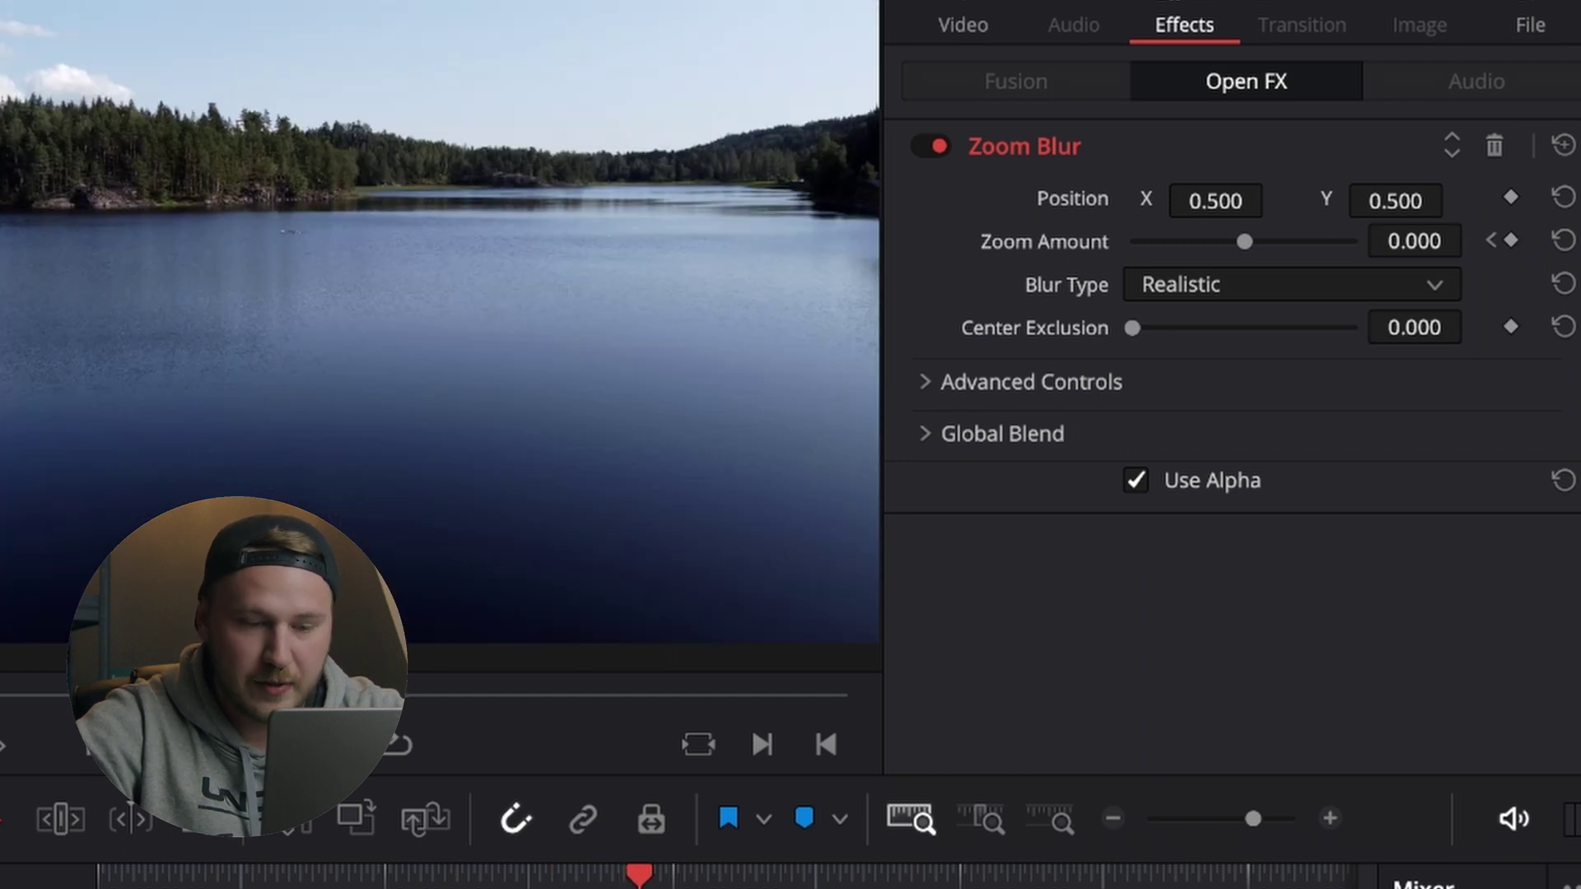
drag(1243, 239, 1304, 239)
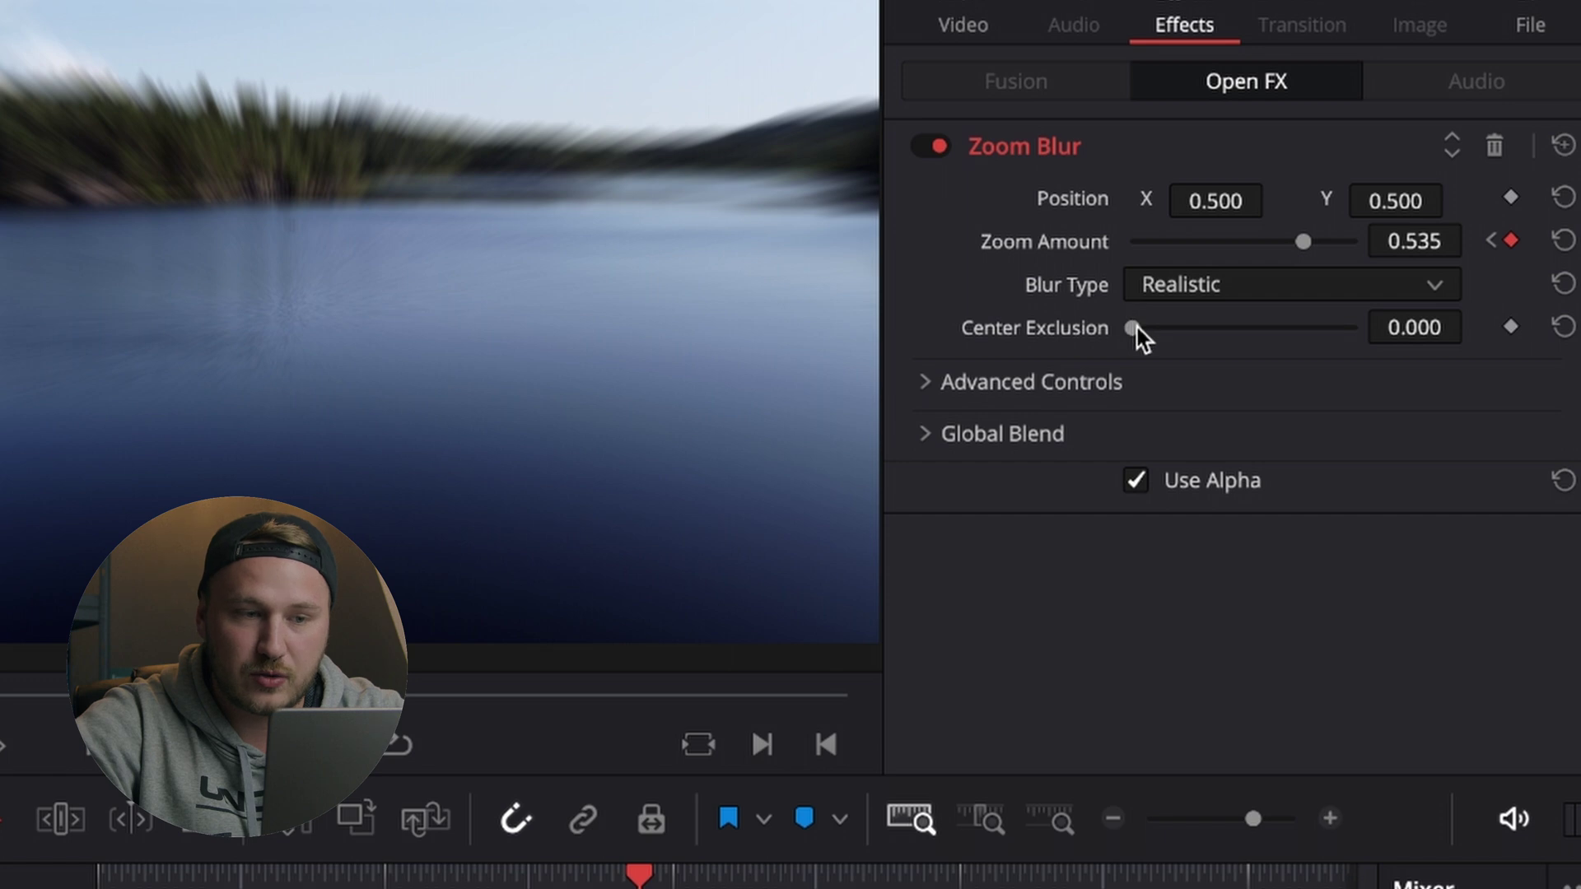
drag(1136, 327, 1181, 325)
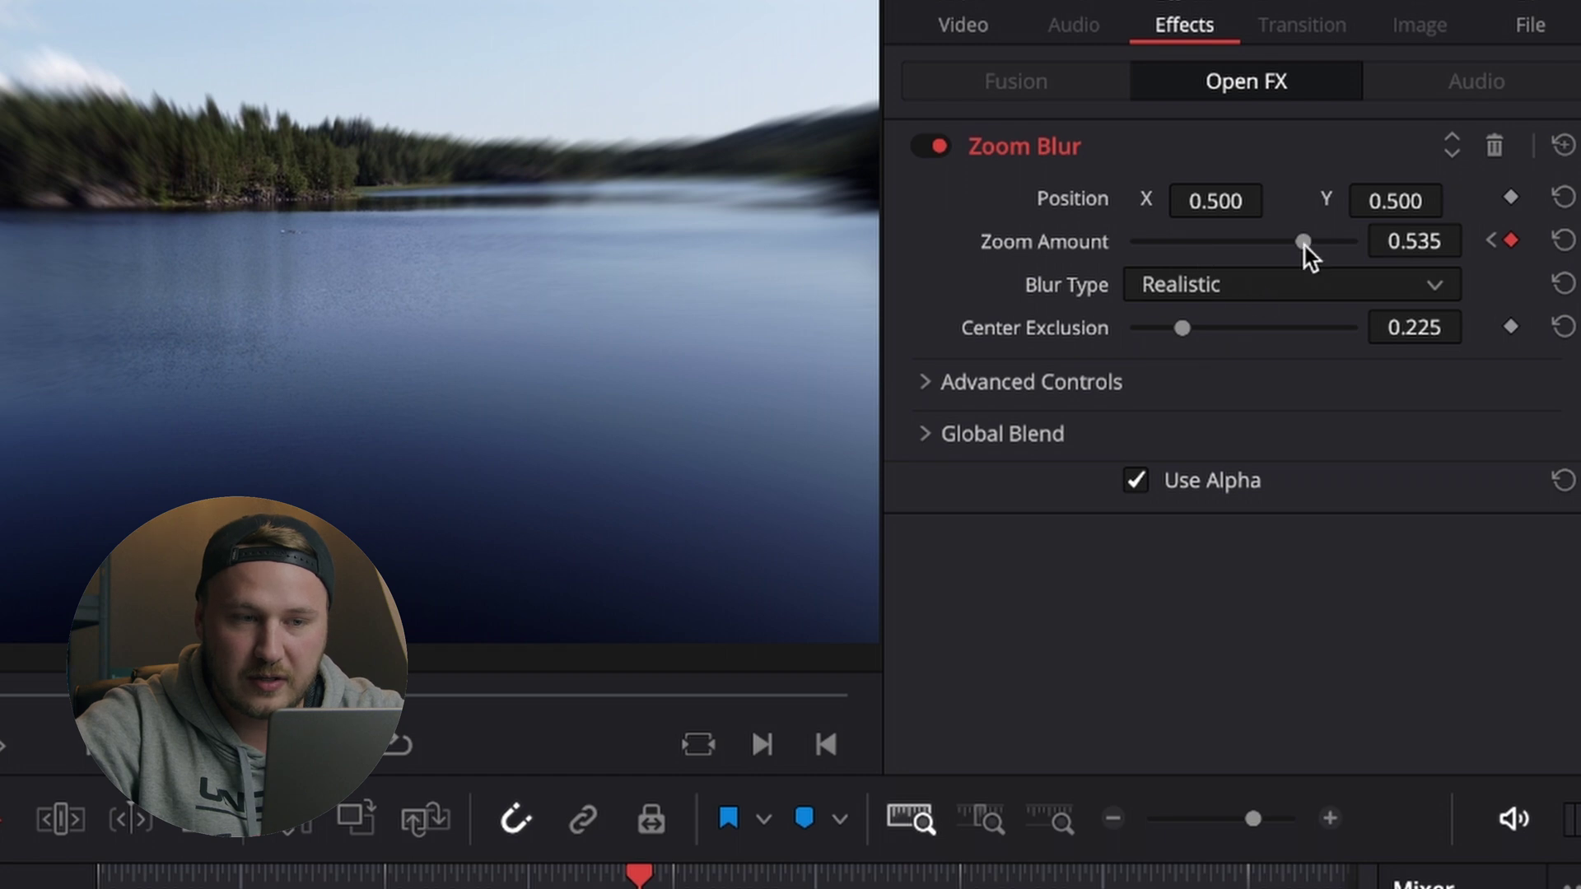
drag(1303, 242, 1333, 244)
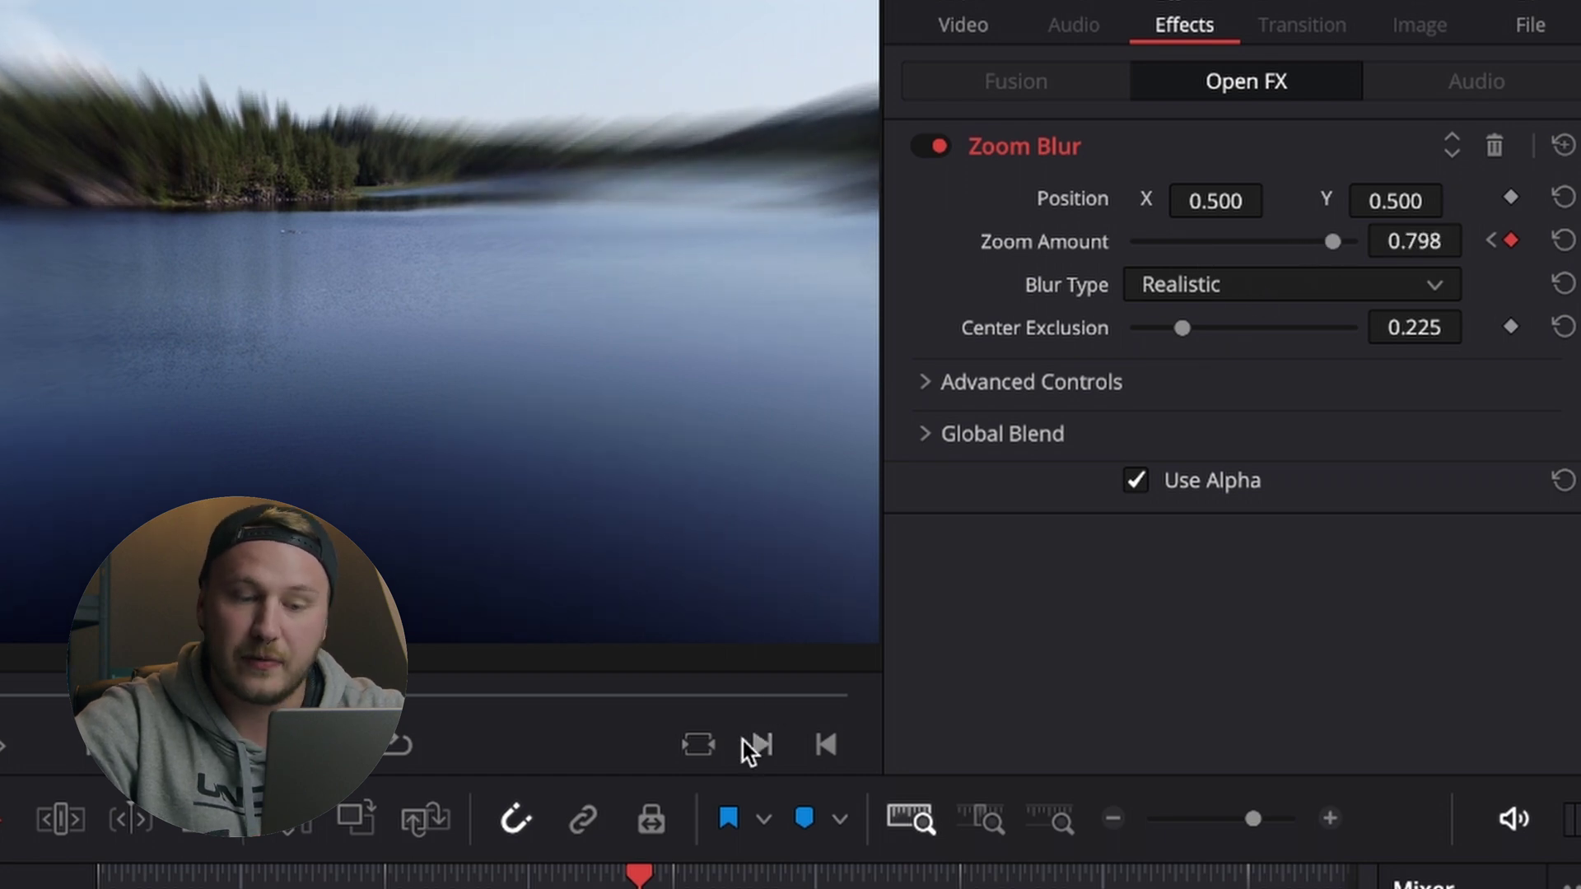
- Keyframe the Zoom Amount at 0 at the end of the Adjustment Clip, 01:00:08:14
click(714, 878)
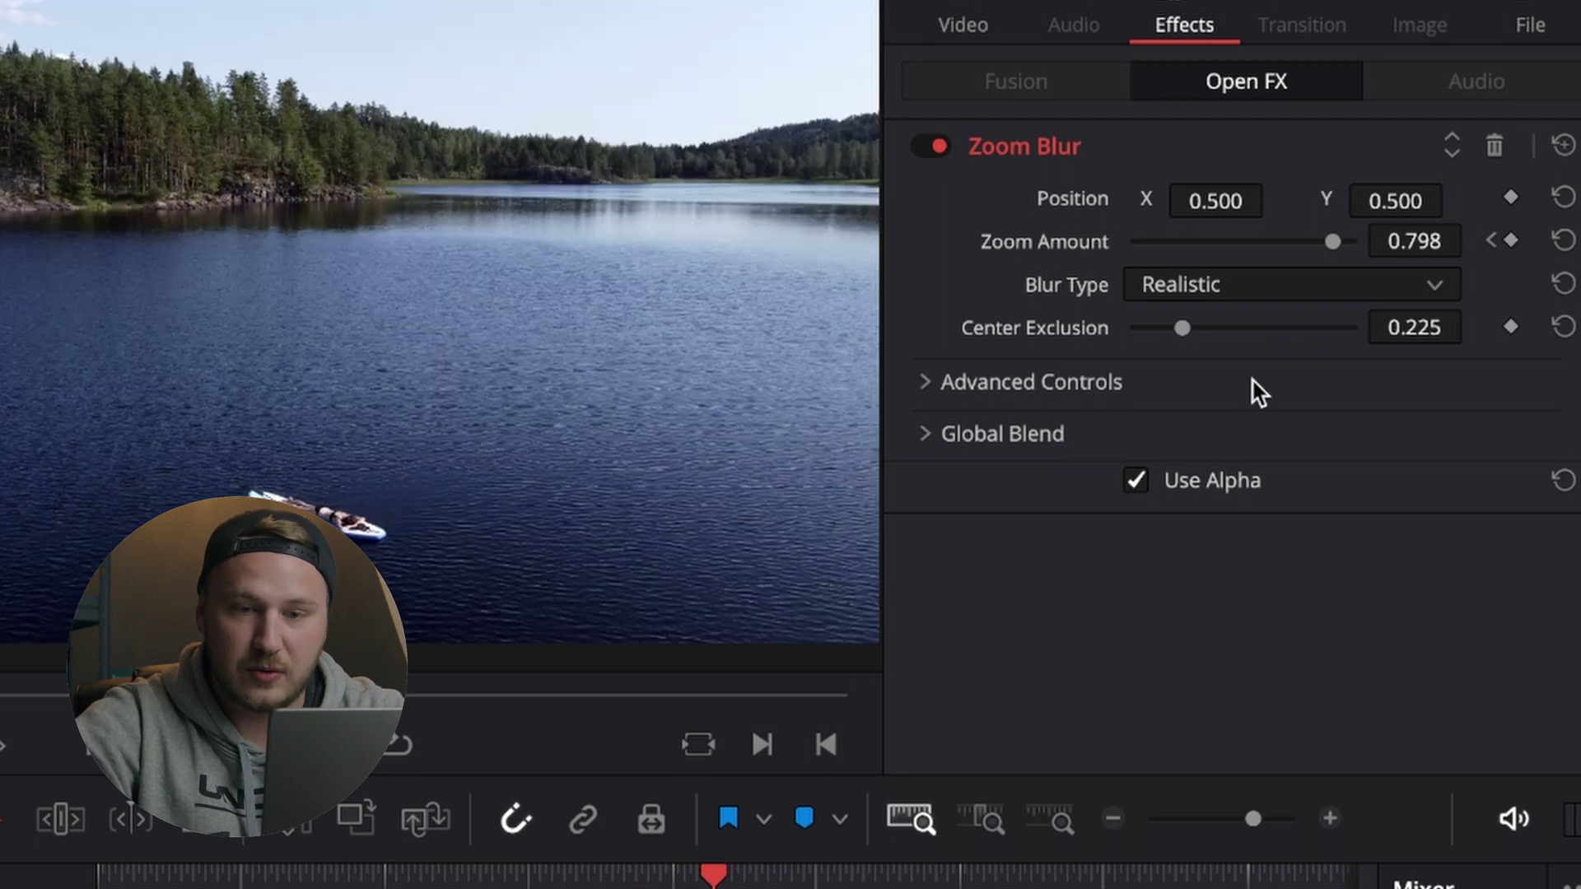
click(1408, 243)
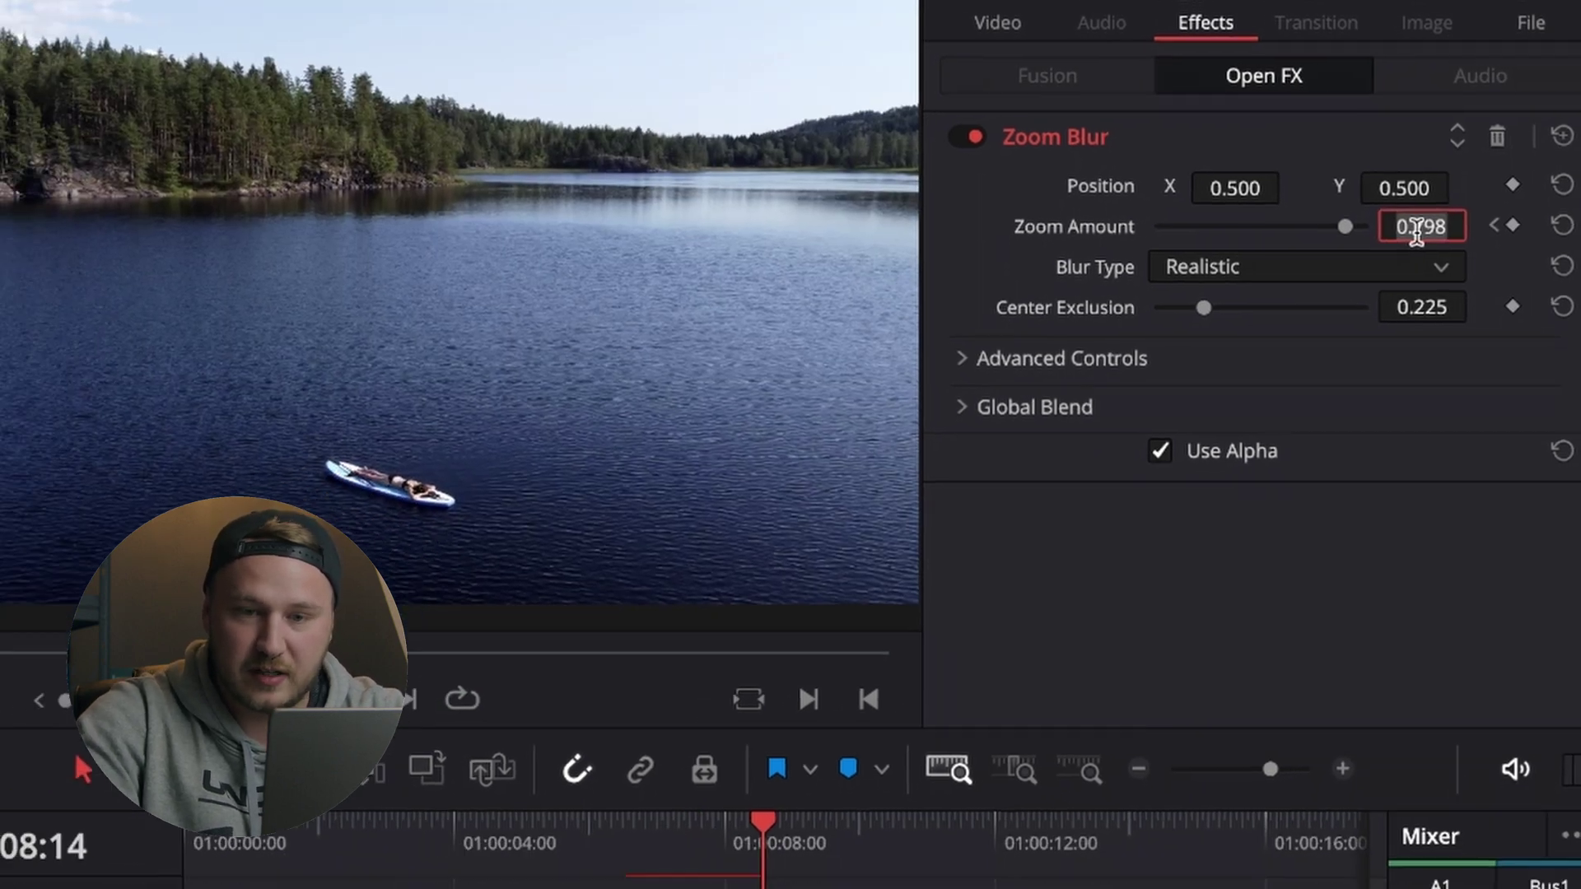
text(0)
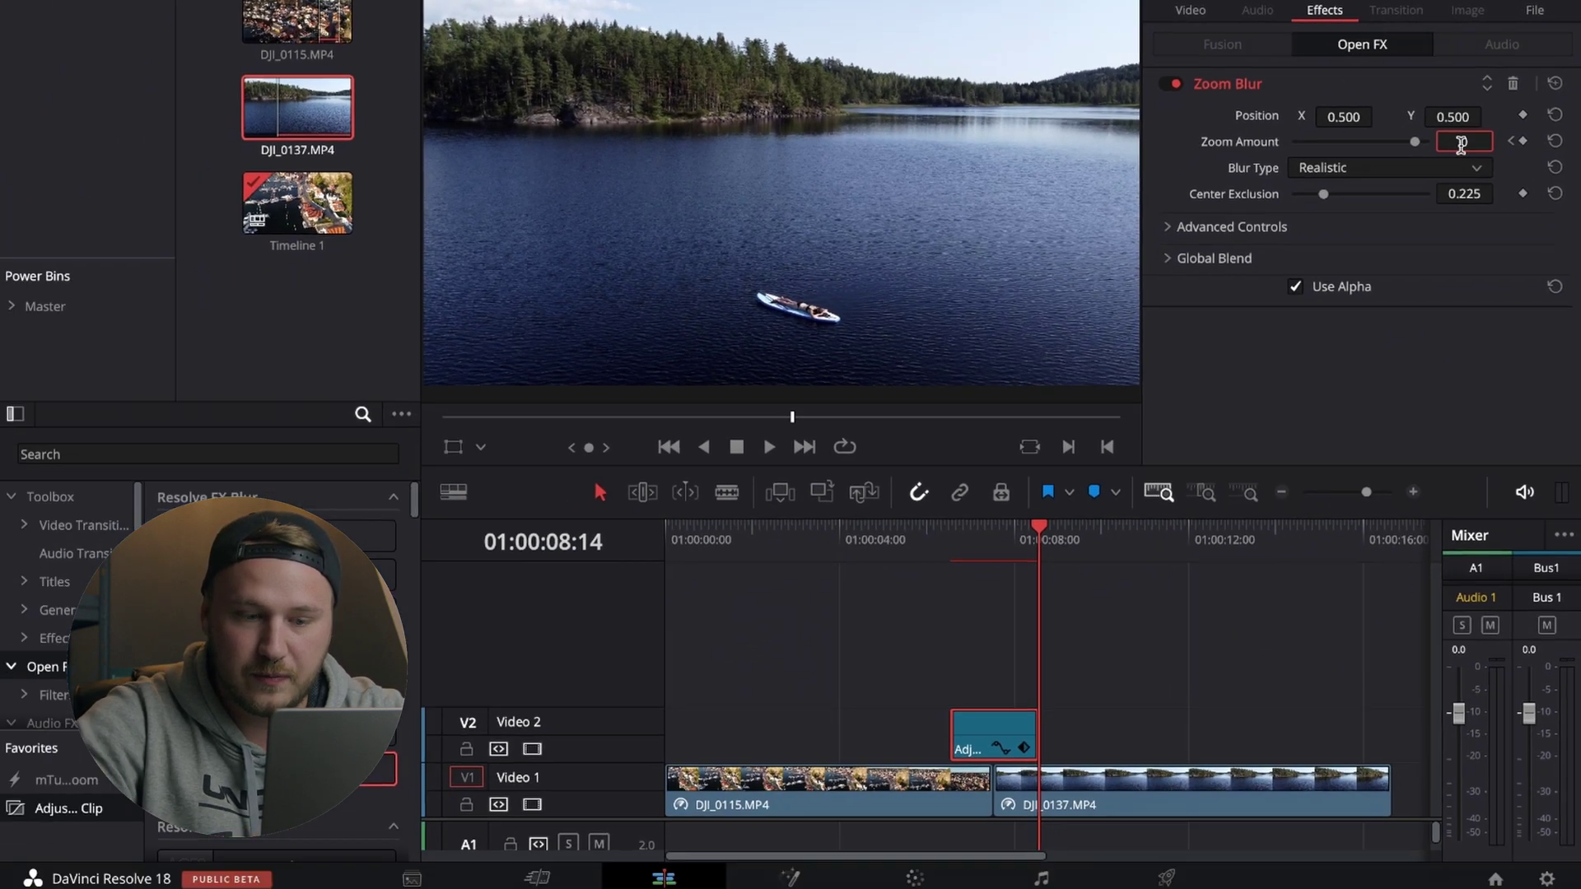
- Play the timeline from the start through the transition to review the zoom blur, and stop past the Adjustment Clip
click(692, 533)
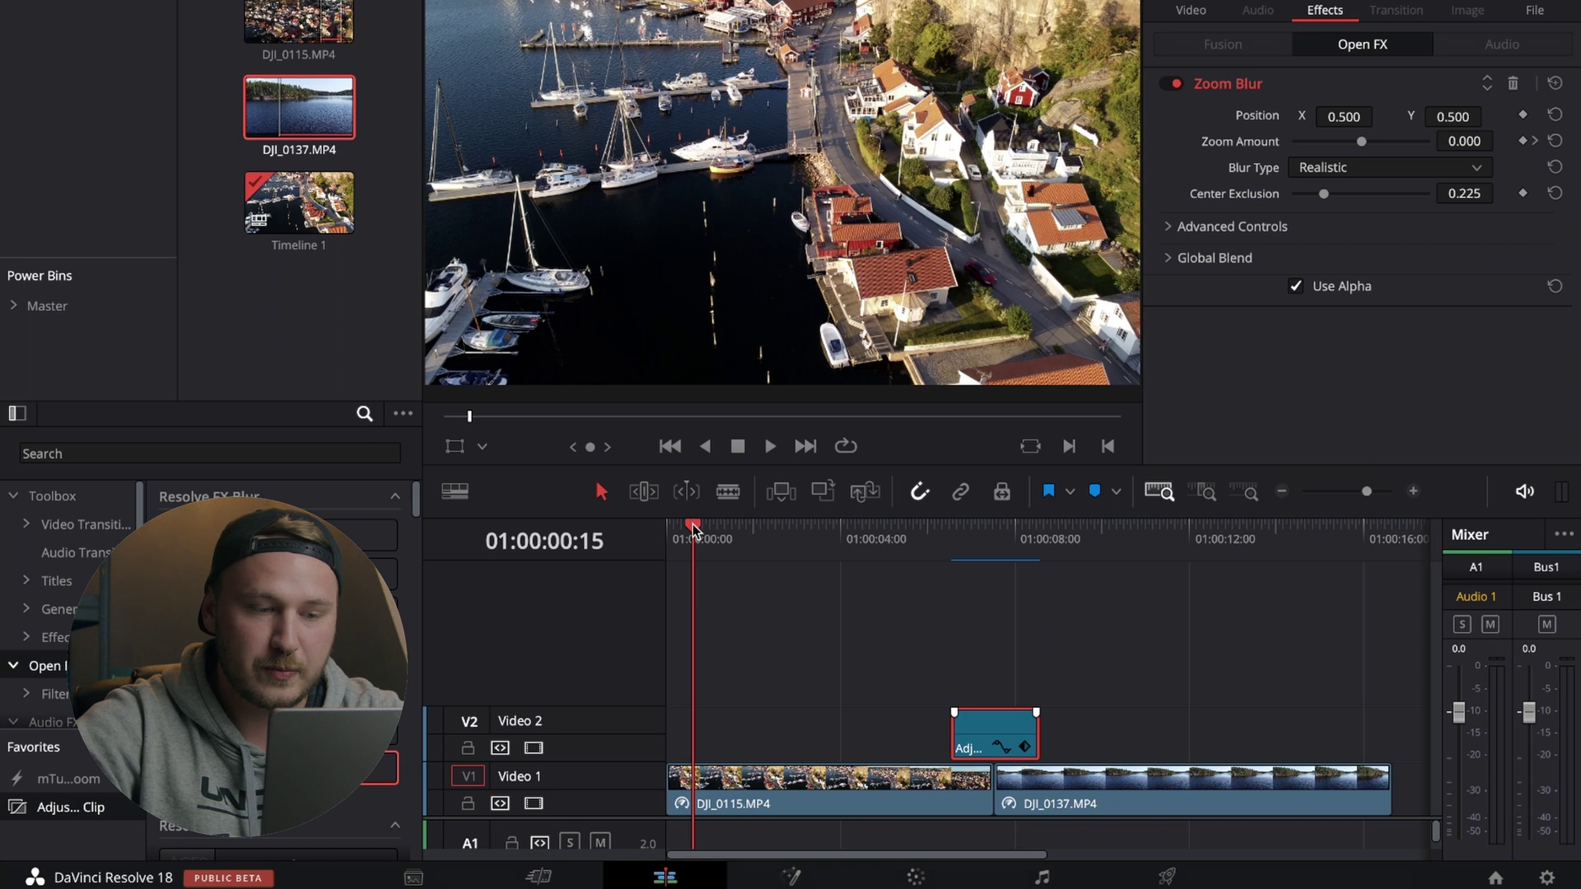
click(667, 533)
key(space)
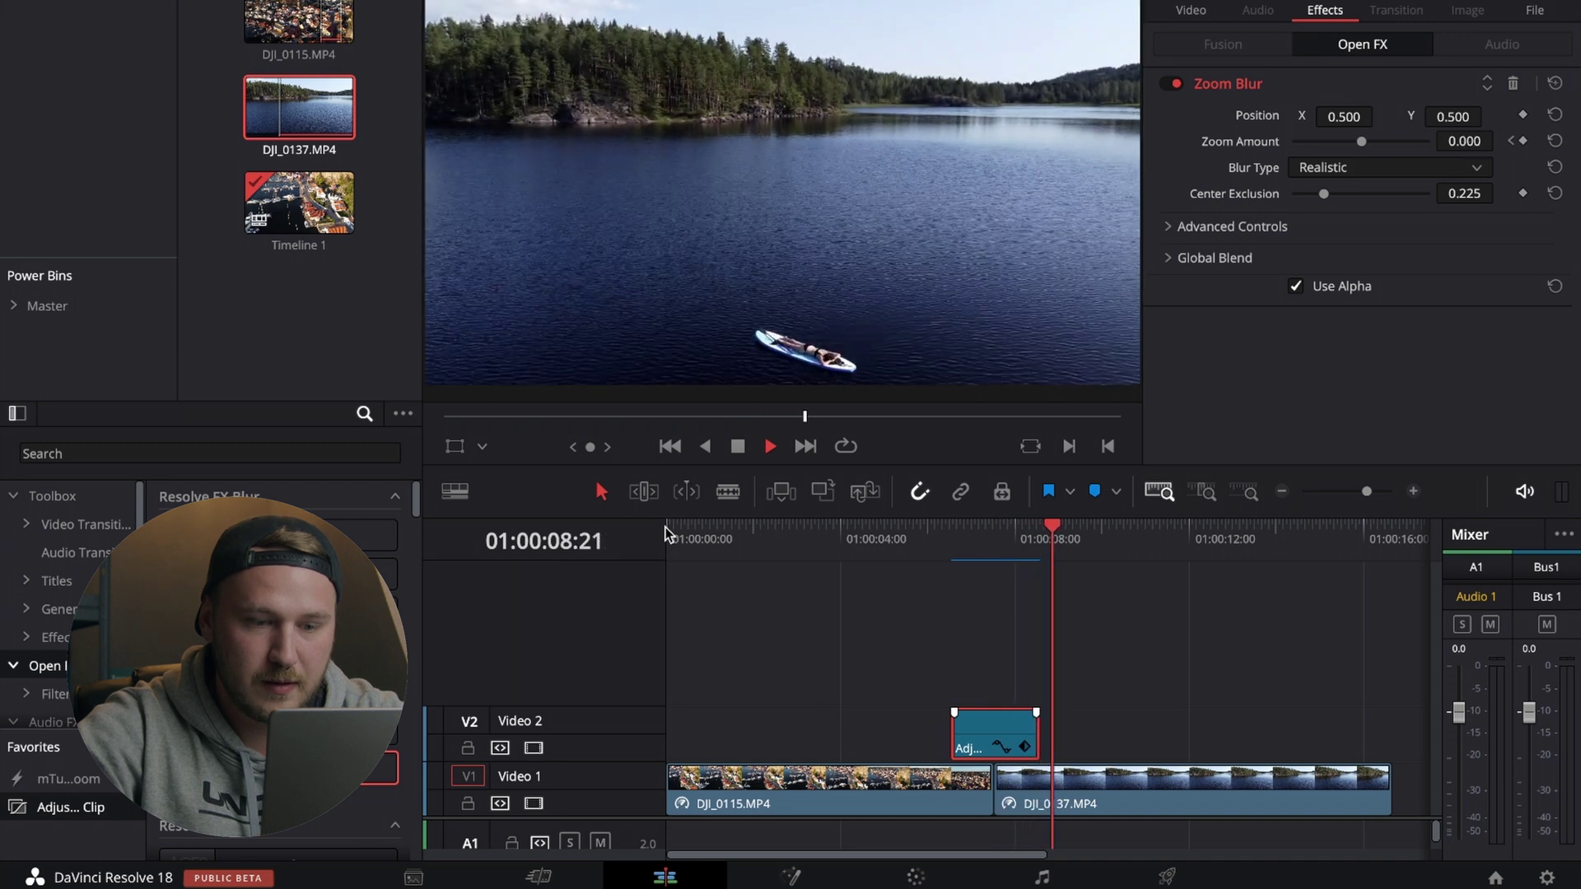
key(space)
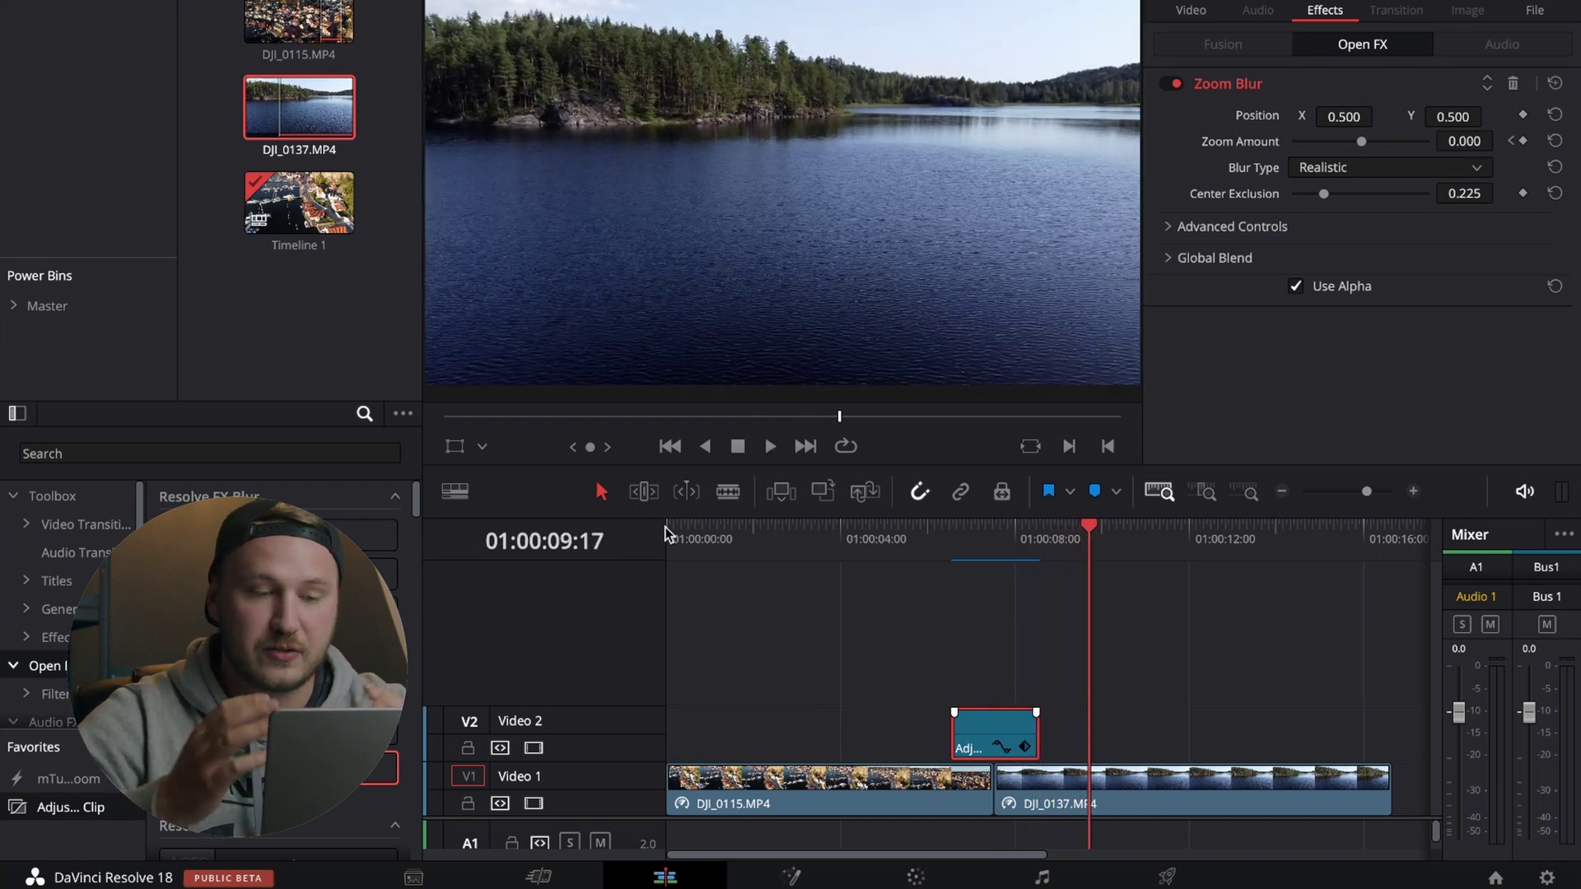